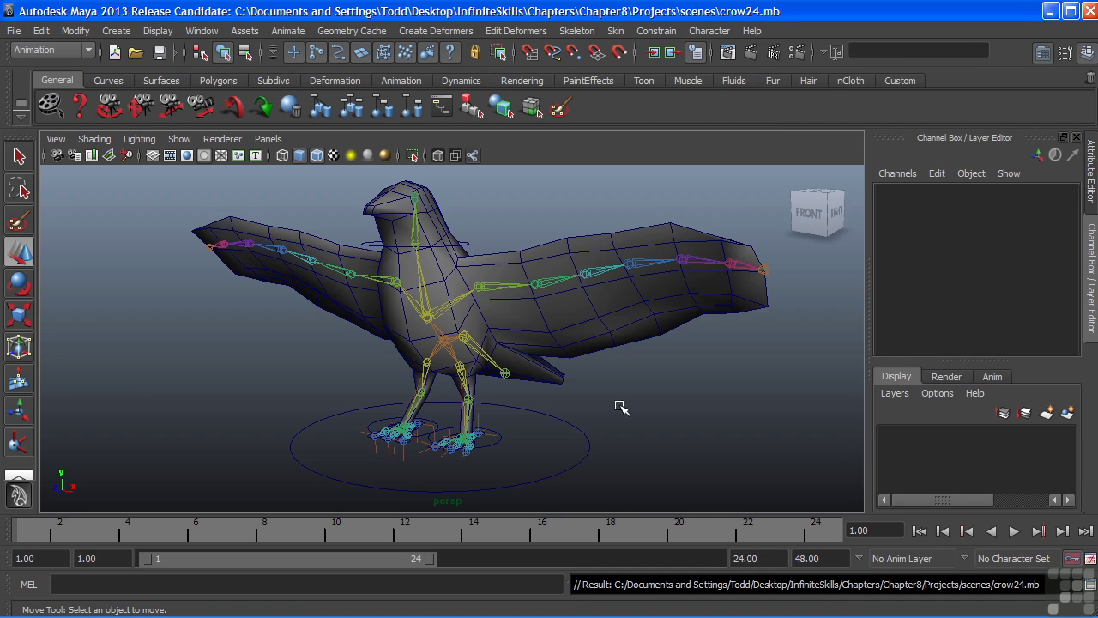
Examine the crow's head control circle and the neck joint chain from several angles.
{"action": "right_click_drag", "start_coordinate": [429, 326], "coordinate": [529, 311], "text": "alt"}
{"action": "left_click_drag", "start_coordinate": [530, 311], "coordinate": [580, 392], "text": "alt"}
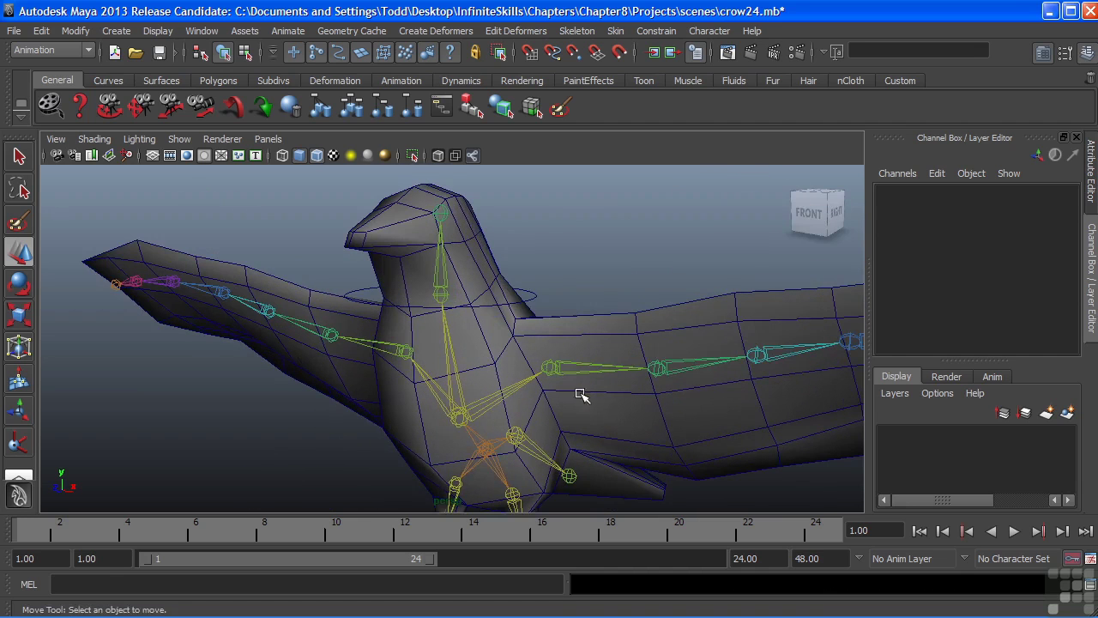
{"action": "left_click_drag", "start_coordinate": [441, 307], "coordinate": [401, 311], "text": "alt"}
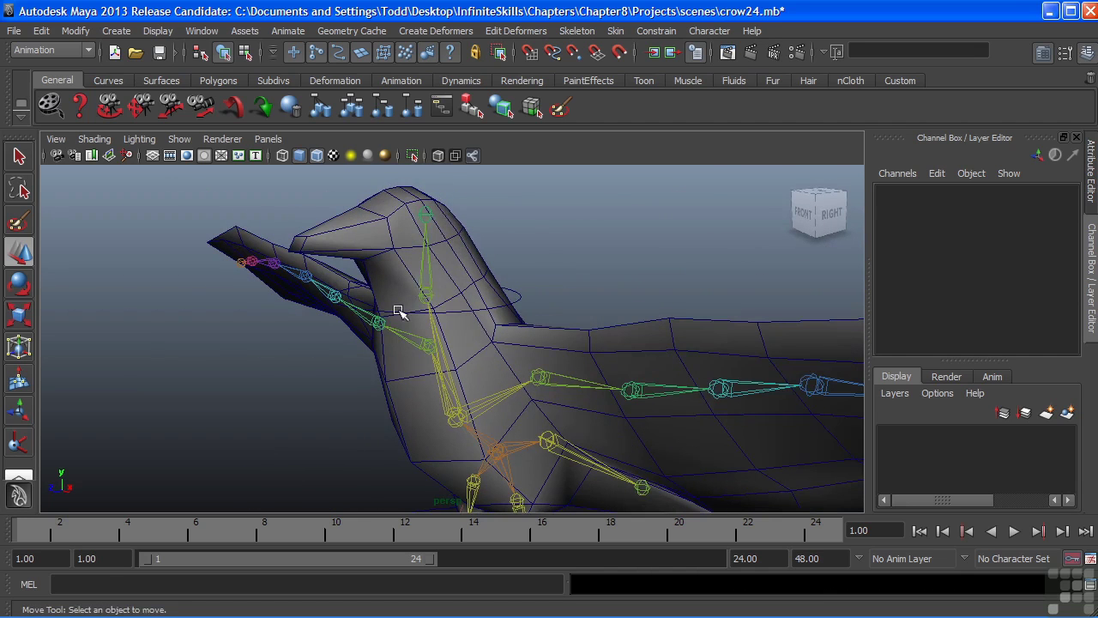
{"action": "left_click_drag", "start_coordinate": [358, 265], "coordinate": [372, 269], "text": "alt"}
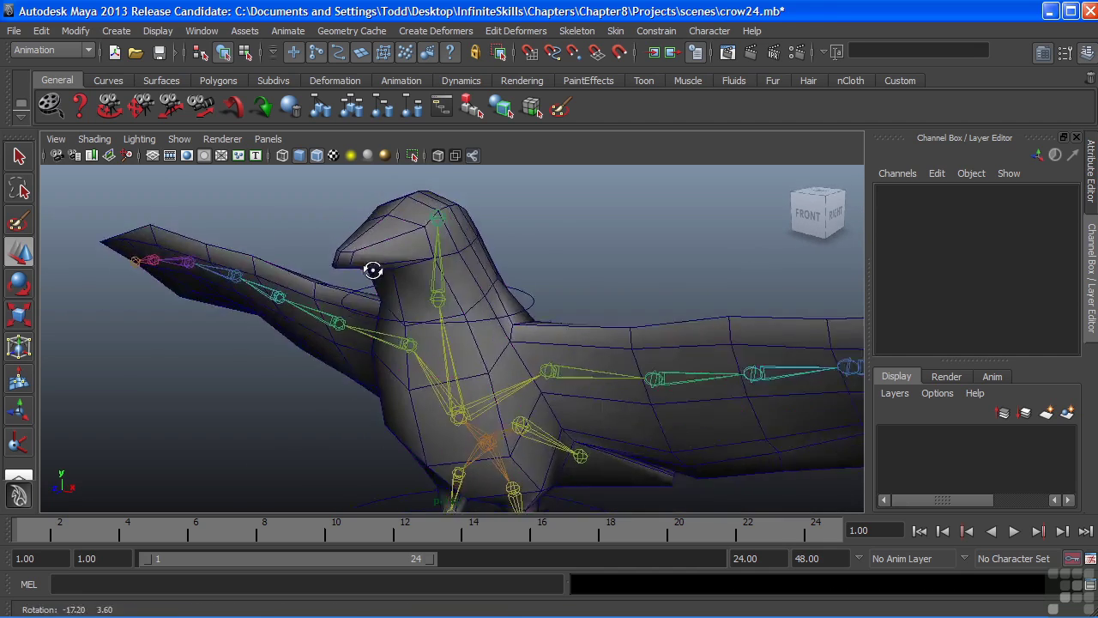
{"action": "left_click", "coordinate": [519, 290]}
{"action": "middle_click_drag", "start_coordinate": [520, 273], "coordinate": [575, 265], "text": "alt"}
{"action": "left_click_drag", "start_coordinate": [576, 265], "coordinate": [552, 238], "text": "alt"}
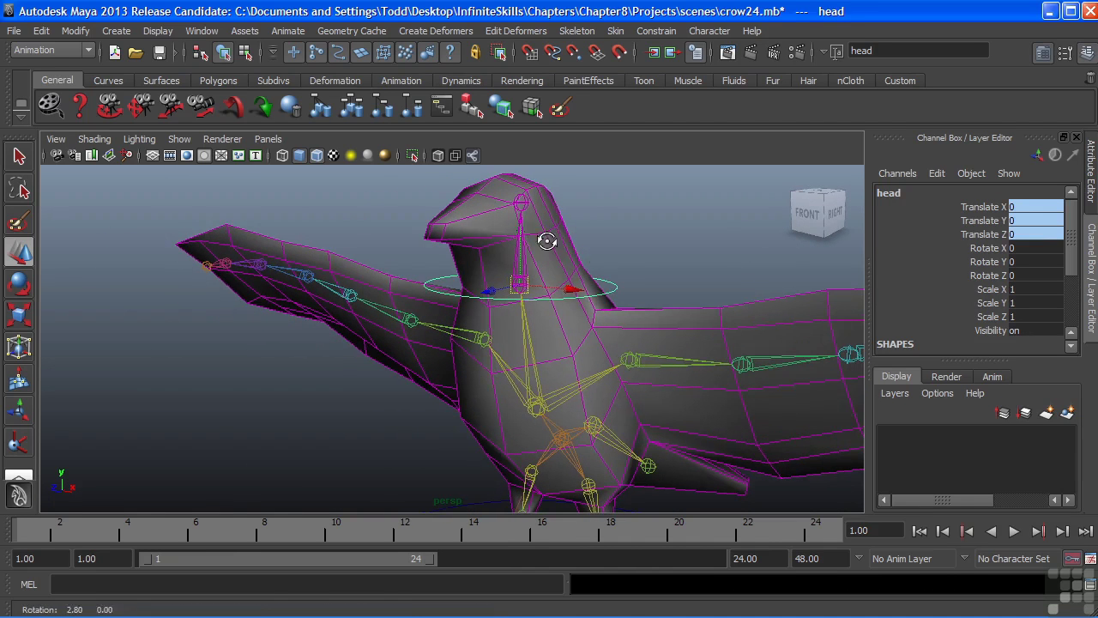
{"action": "left_click", "coordinate": [520, 204]}
{"action": "left_click_drag", "start_coordinate": [521, 204], "coordinate": [490, 254], "text": "alt"}
Try rotating the head control to test how the neck responds, and undo the test rotation.
{"action": "left_click", "coordinate": [514, 284]}
{"action": "key", "text": "Down"}
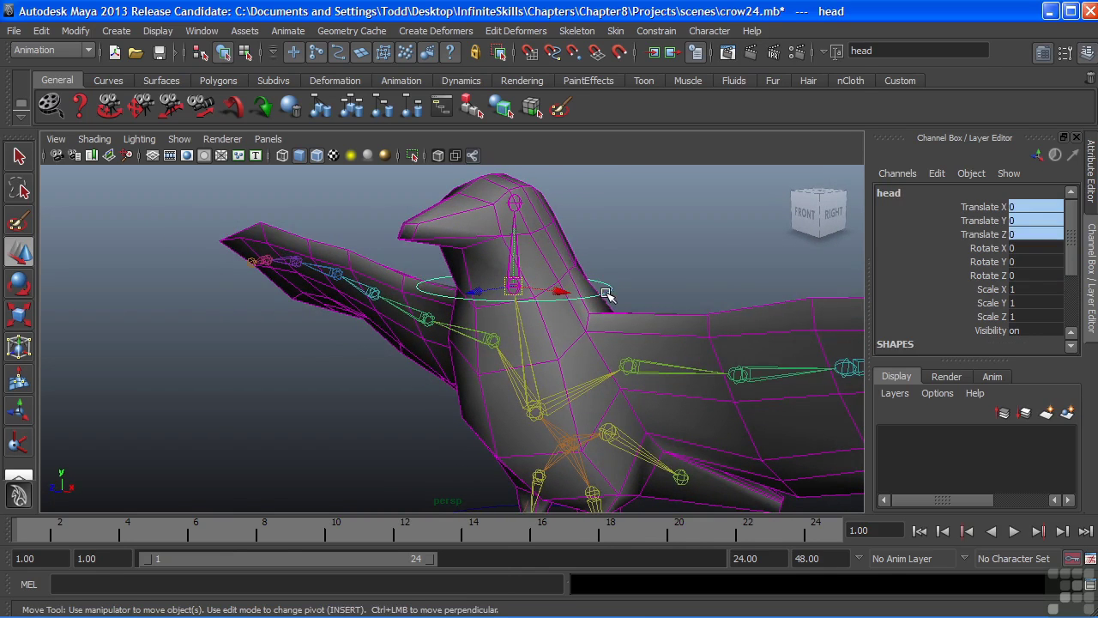
{"action": "key", "text": "e"}
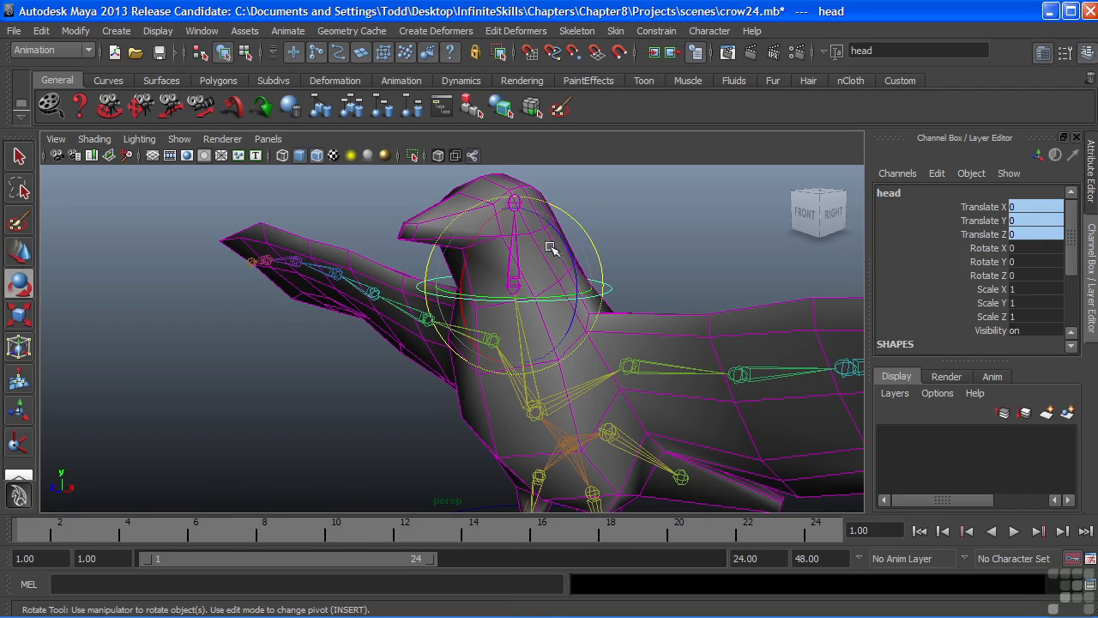
{"action": "left_click_drag", "start_coordinate": [478, 257], "coordinate": [433, 290]}
{"action": "key", "text": "ctrl+z"}
{"action": "key", "text": "ctrl+z"}
{"action": "key", "text": "ctrl+z"}
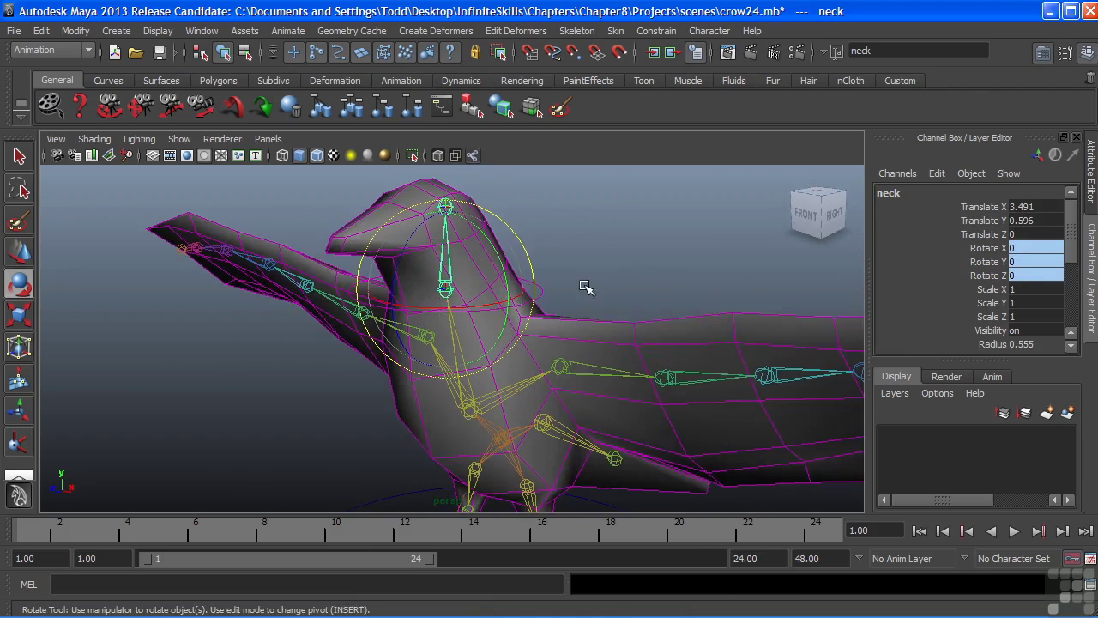
Reselect the head control circle and inspect how it sits around the neck.
{"action": "left_click", "coordinate": [584, 289]}
{"action": "left_click", "coordinate": [433, 293]}
{"action": "left_click_drag", "start_coordinate": [433, 292], "coordinate": [473, 247], "text": "alt"}
{"action": "left_click_drag", "start_coordinate": [615, 303], "coordinate": [382, 232], "text": "alt"}
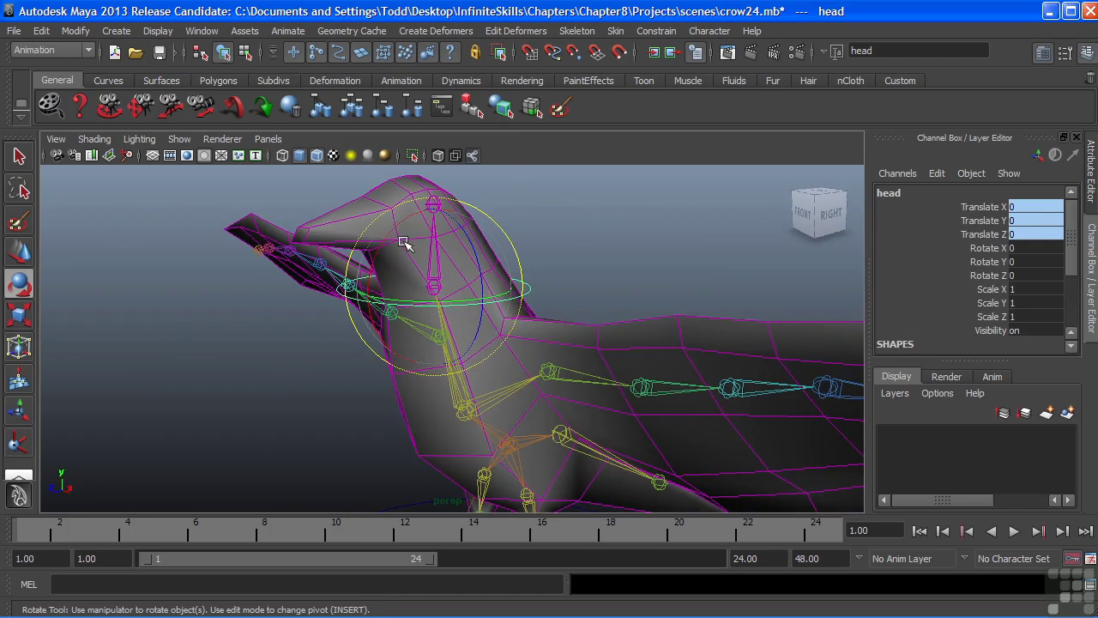
{"action": "mouse_move", "coordinate": [400, 252]}
{"action": "left_mouse_down", "text": "alt"}
{"action": "mouse_move", "coordinate": [394, 265]}
{"action": "mouse_move", "coordinate": [544, 262]}
{"action": "mouse_move", "coordinate": [411, 265]}
{"action": "left_mouse_up", "text": "alt"}
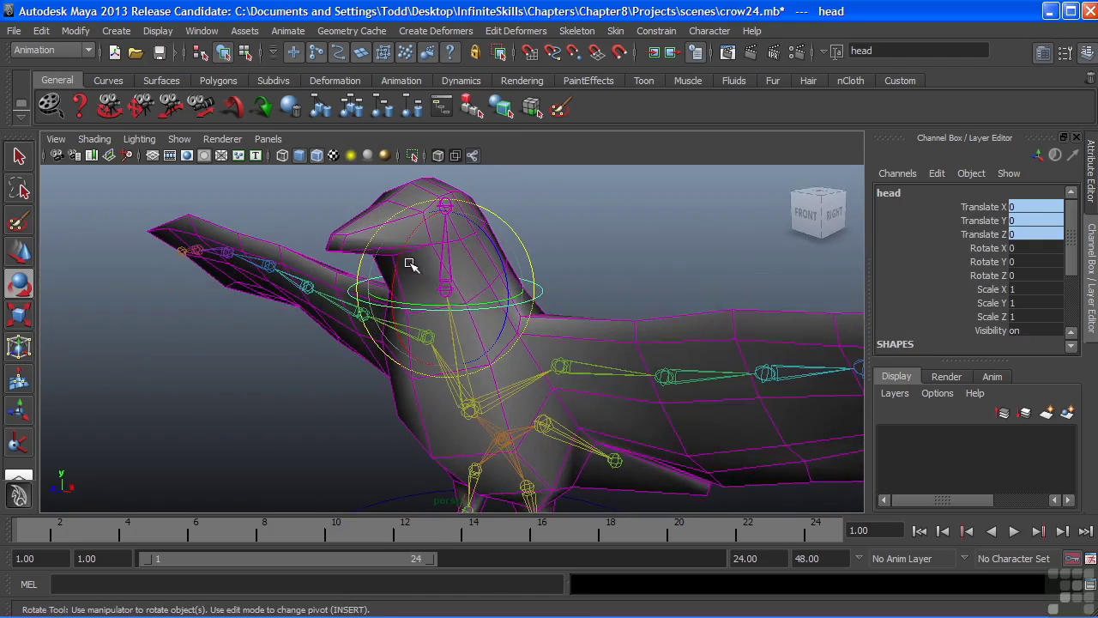
Open the Outliner and delete the point constraint under the head control in the crow_CTRL hierarchy.
{"action": "left_click", "coordinate": [201, 30]}
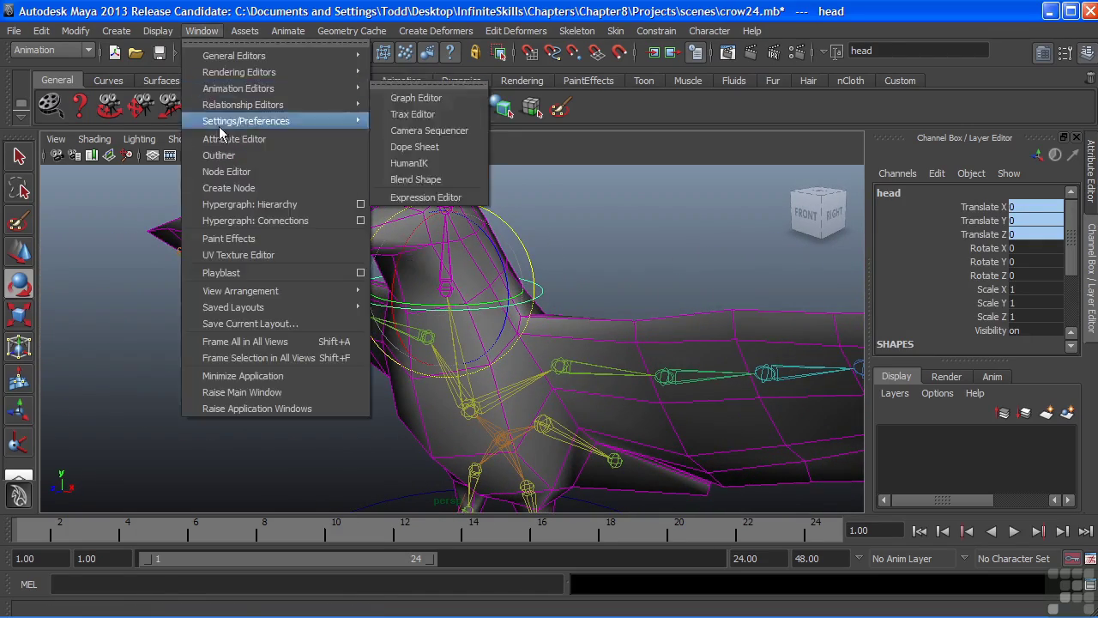
{"action": "left_click", "coordinate": [228, 157]}
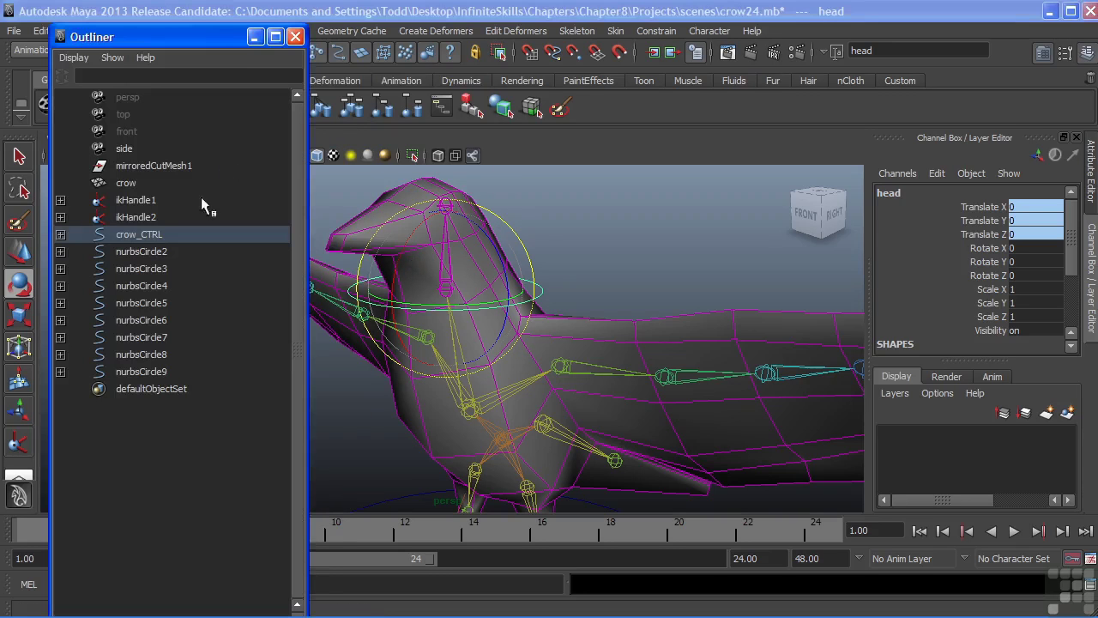
{"action": "left_click", "coordinate": [547, 252]}
{"action": "left_click", "coordinate": [449, 257]}
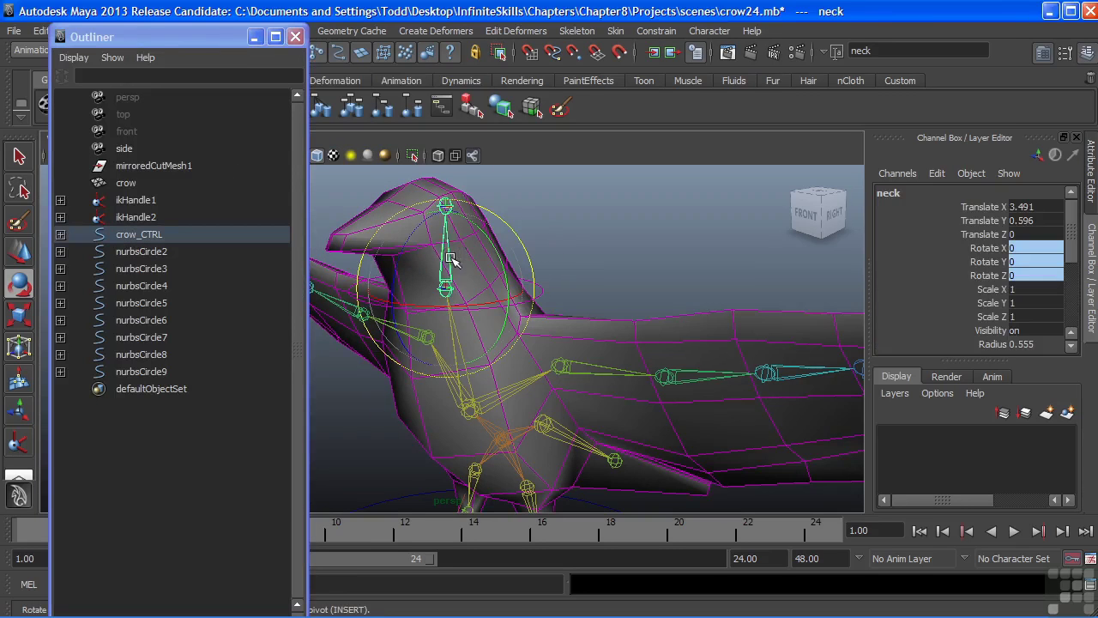
{"action": "left_click", "coordinate": [59, 233]}
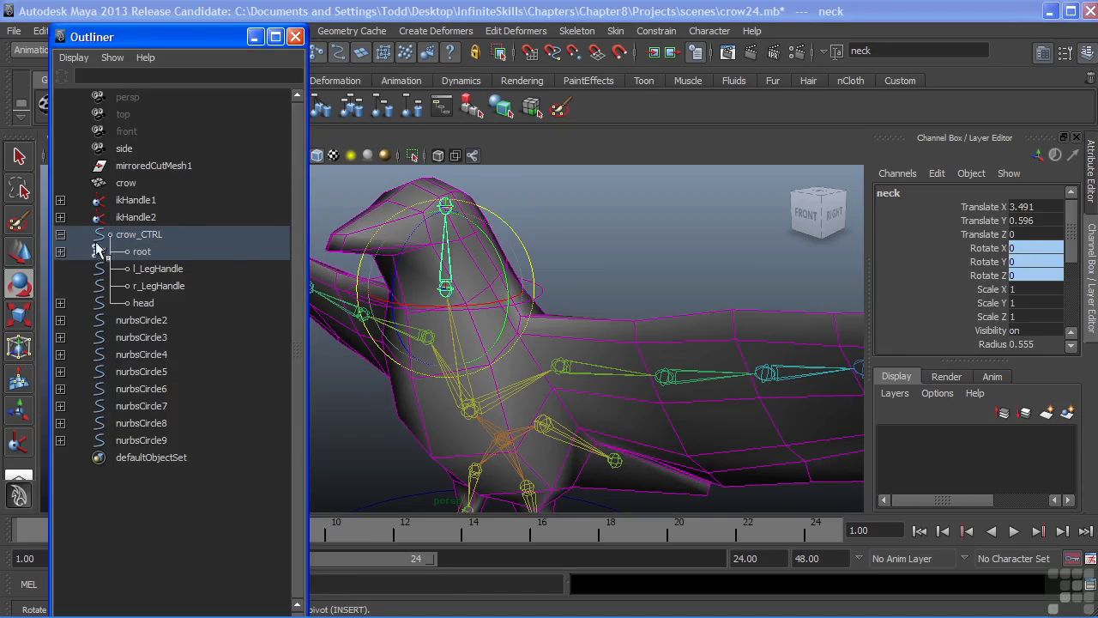
{"action": "left_click", "coordinate": [60, 303]}
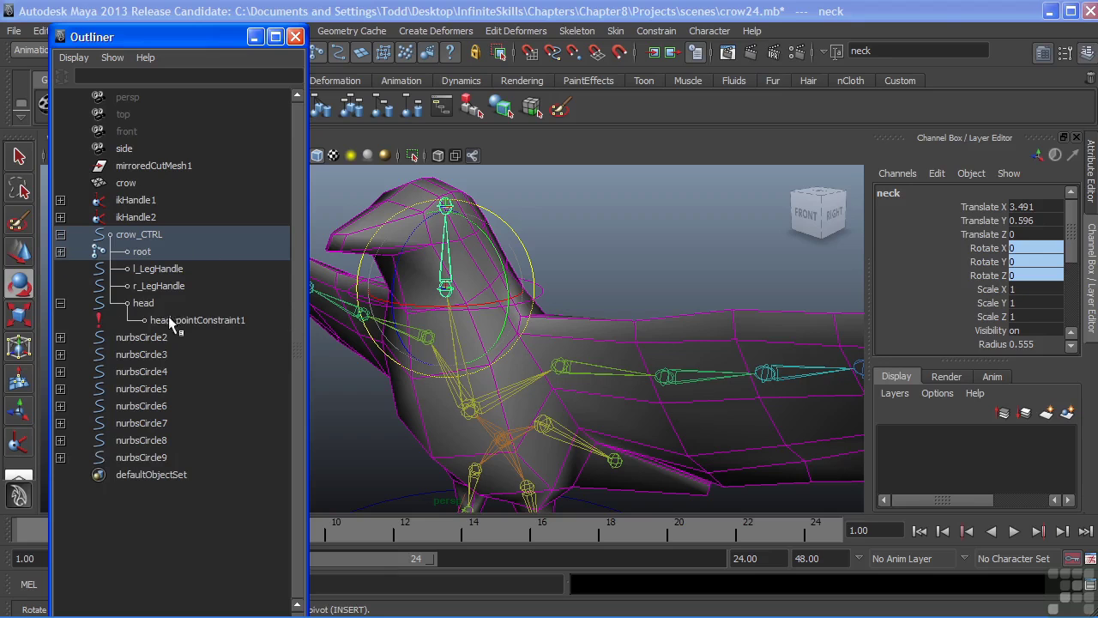
{"action": "left_click", "coordinate": [223, 319]}
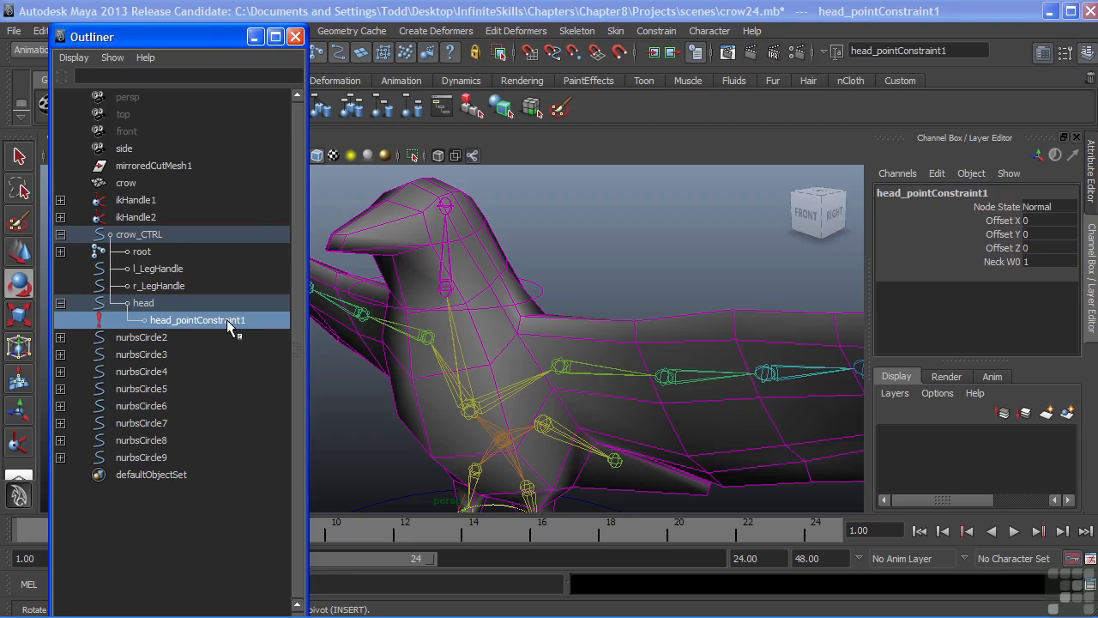
{"action": "key", "text": "Delete"}
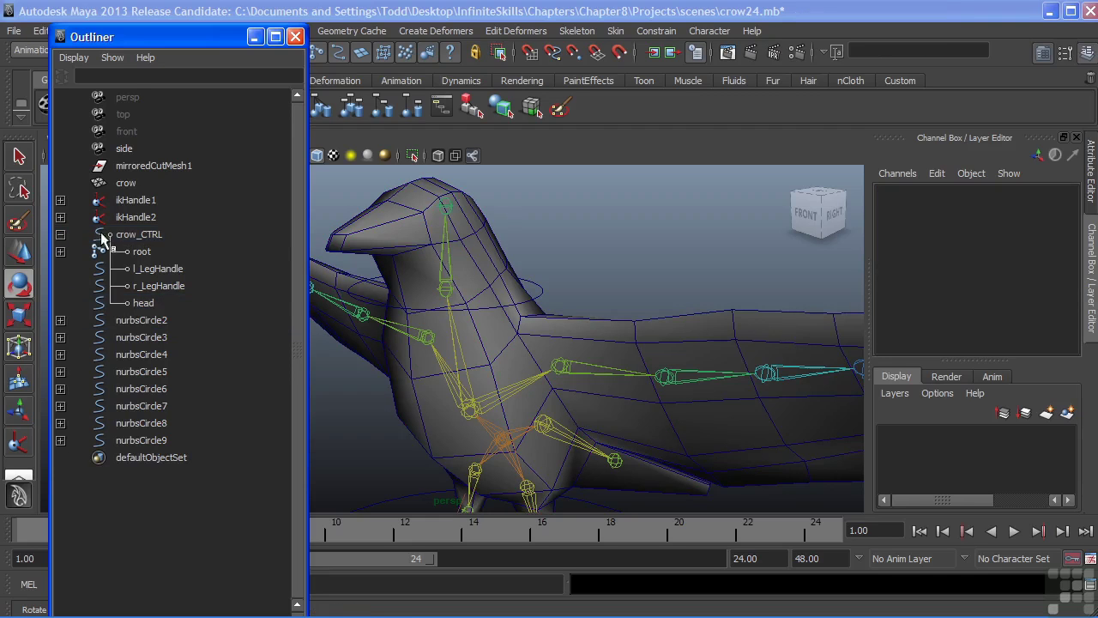
Delete the orient constraint under the neck joint in the root and body hierarchy, and close the Outliner.
{"action": "left_click", "coordinate": [60, 251]}
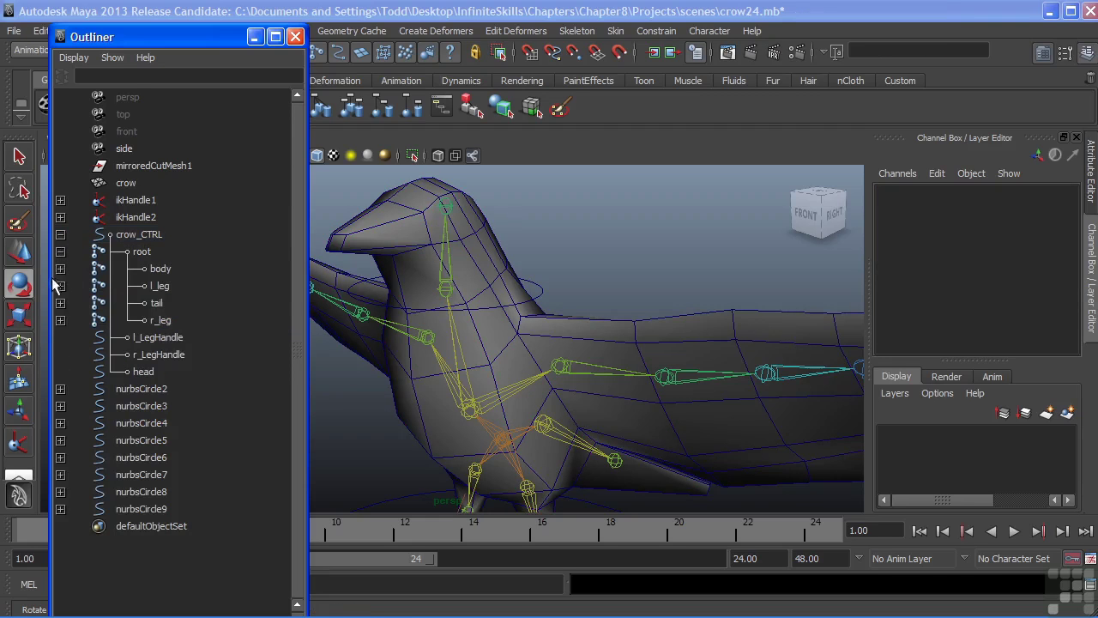
{"action": "left_click", "coordinate": [60, 269]}
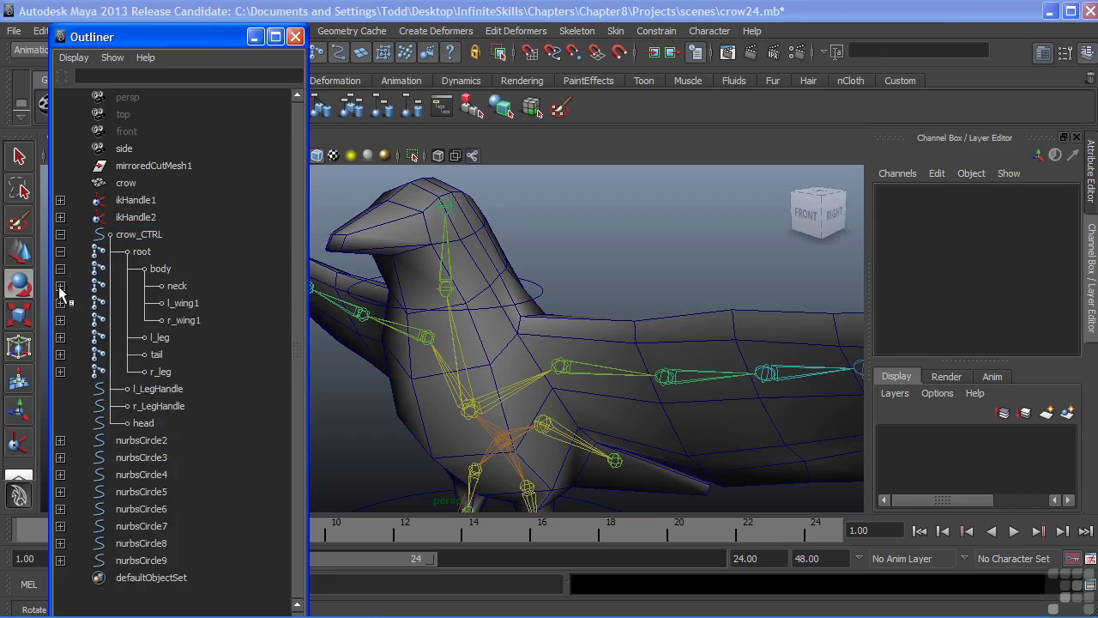
{"action": "left_click", "coordinate": [60, 285]}
{"action": "left_click", "coordinate": [207, 320]}
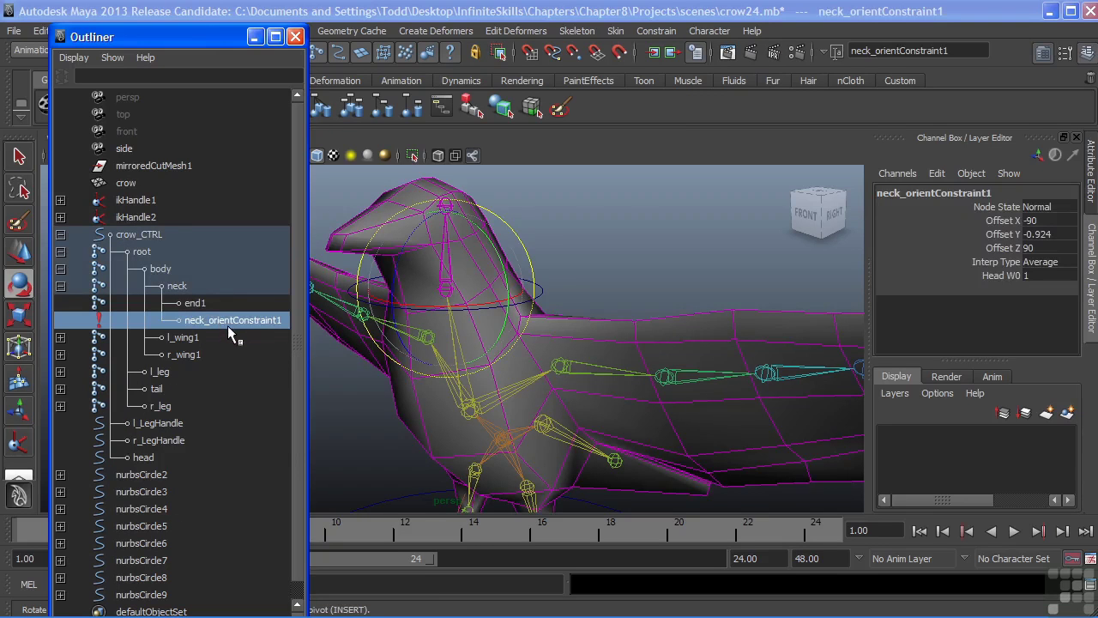
{"action": "key", "text": "Delete"}
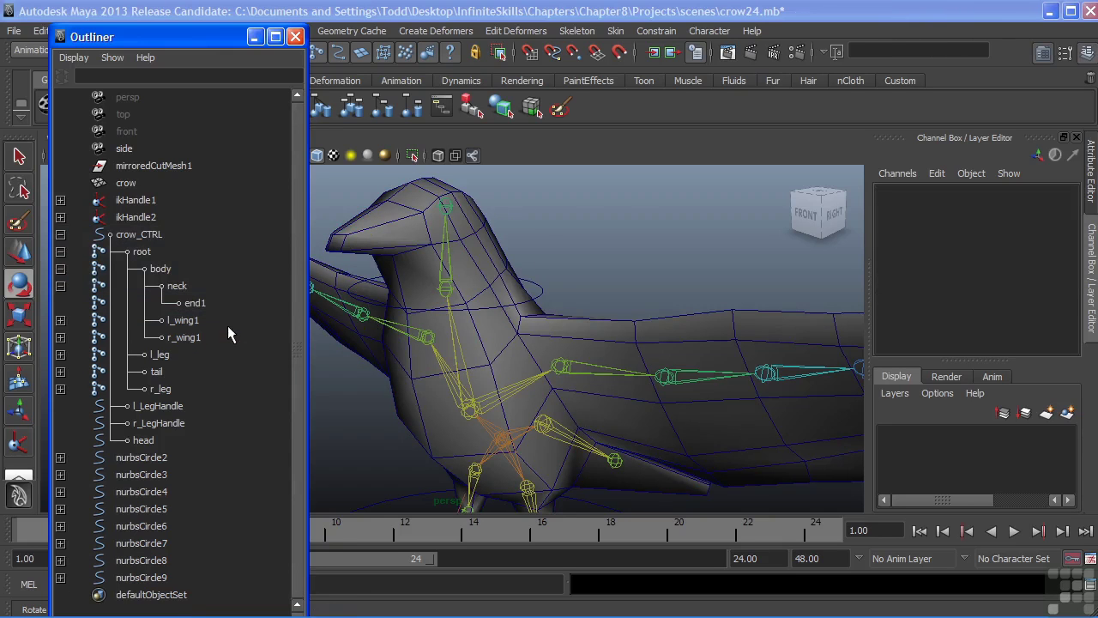
{"action": "left_click", "coordinate": [295, 36]}
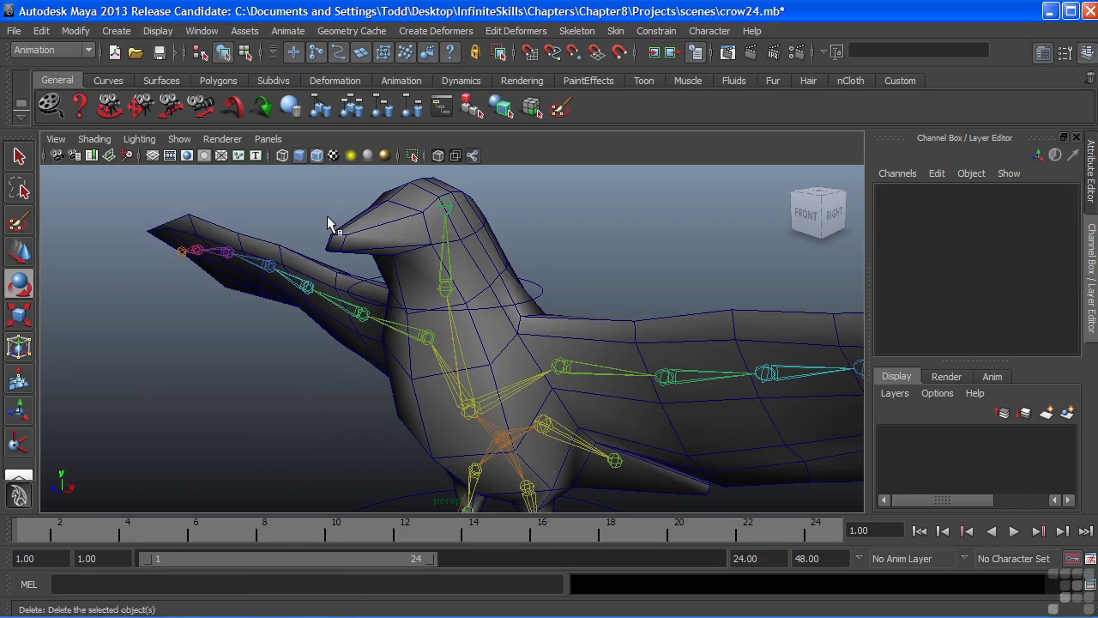
Stand the head control circle upright by setting its Rotate X to 90.
{"action": "left_click", "coordinate": [538, 299]}
{"action": "mouse_move", "coordinate": [538, 298]}
{"action": "left_mouse_down", "text": "alt"}
{"action": "mouse_move", "coordinate": [529, 289]}
{"action": "mouse_move", "coordinate": [549, 302]}
{"action": "mouse_move", "coordinate": [541, 296]}
{"action": "left_mouse_up", "text": "alt"}
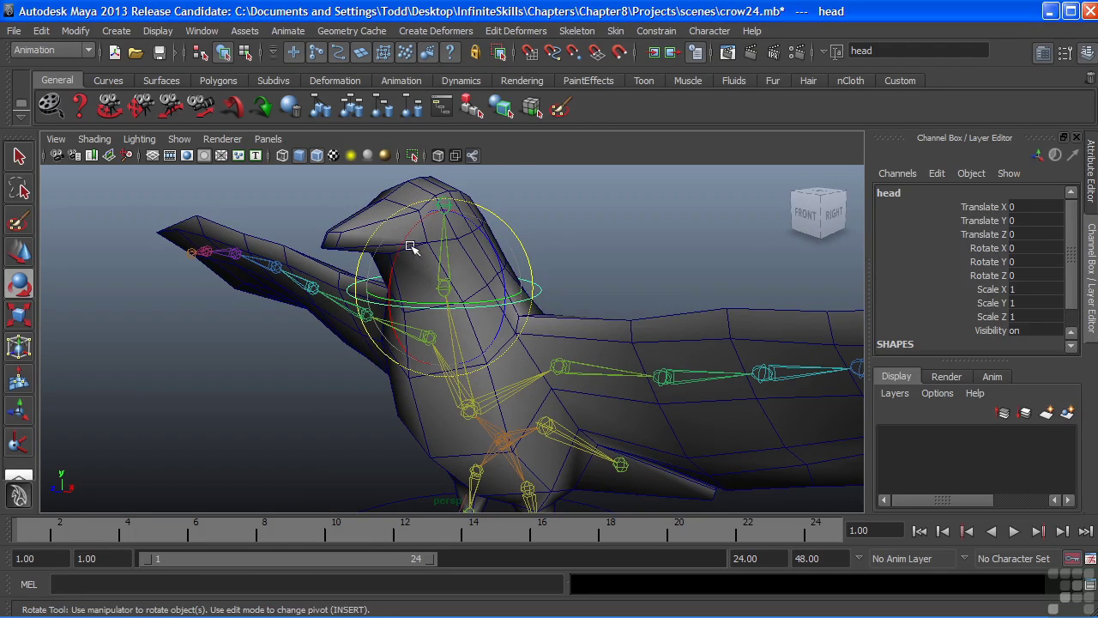
{"action": "left_click_drag", "start_coordinate": [403, 244], "coordinate": [377, 341]}
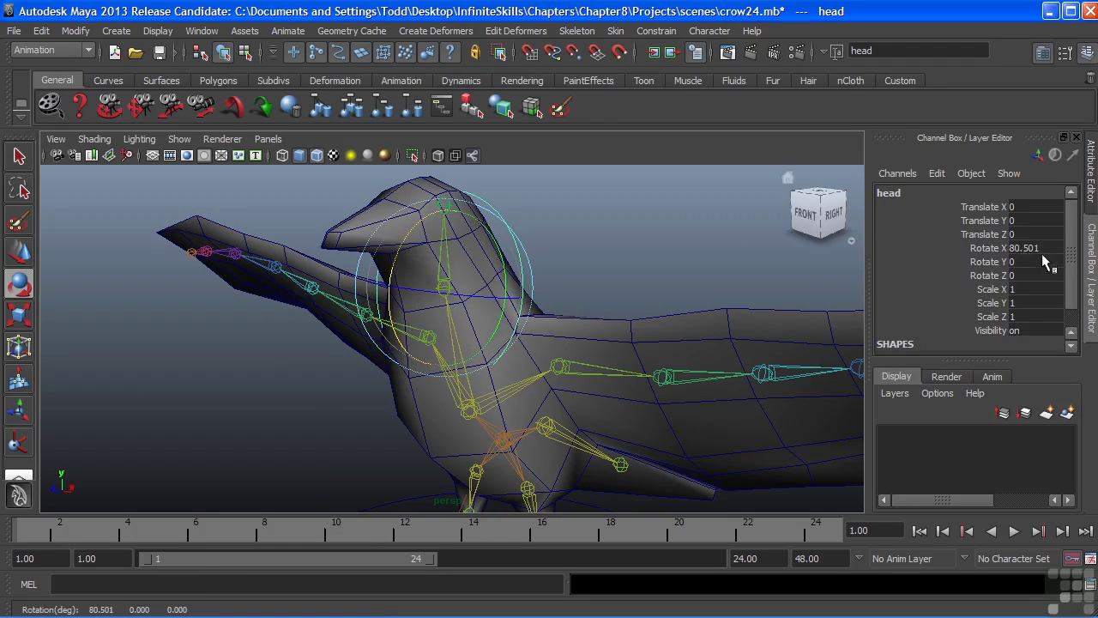
{"action": "type", "text": "90"}
{"action": "key", "text": "Return"}
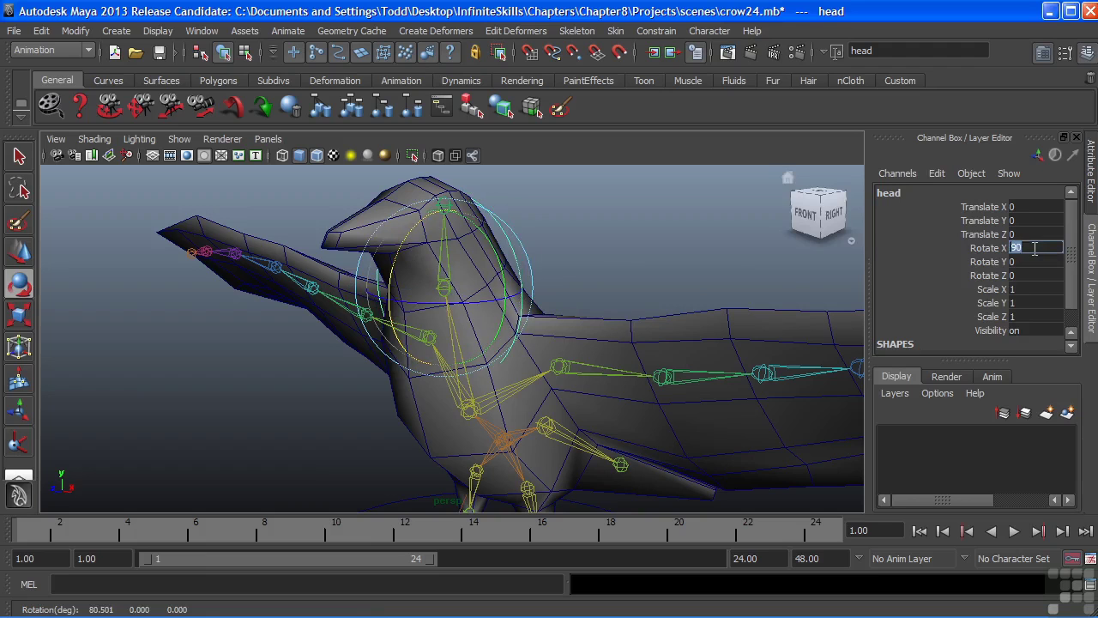
Snap the head control to the joint at the top of the head and offset it to about Translate Y 1.261, Z 0.475.
{"action": "key", "text": "w"}
{"action": "key", "text": "v"}
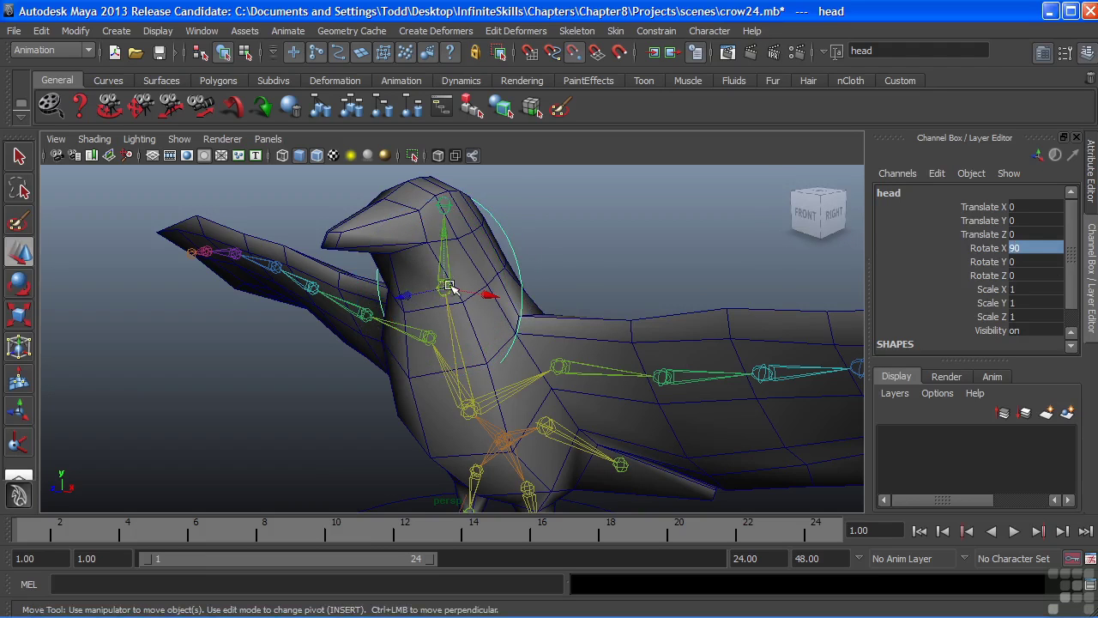
{"action": "left_click_drag", "start_coordinate": [444, 288], "coordinate": [438, 196]}
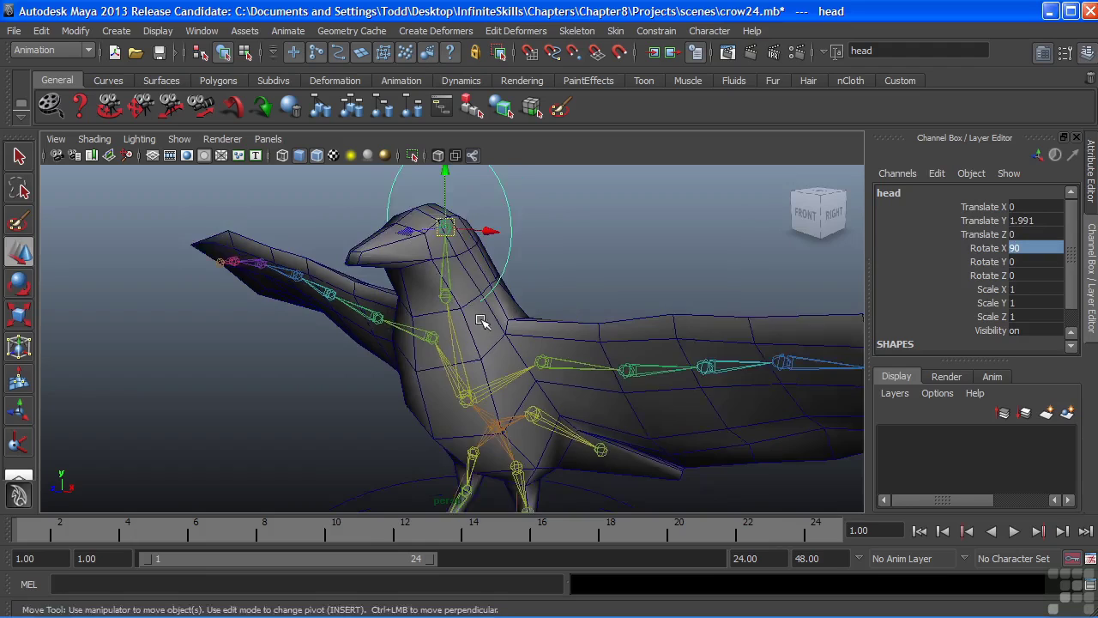
{"action": "left_click_drag", "start_coordinate": [481, 320], "coordinate": [397, 272], "text": "alt"}
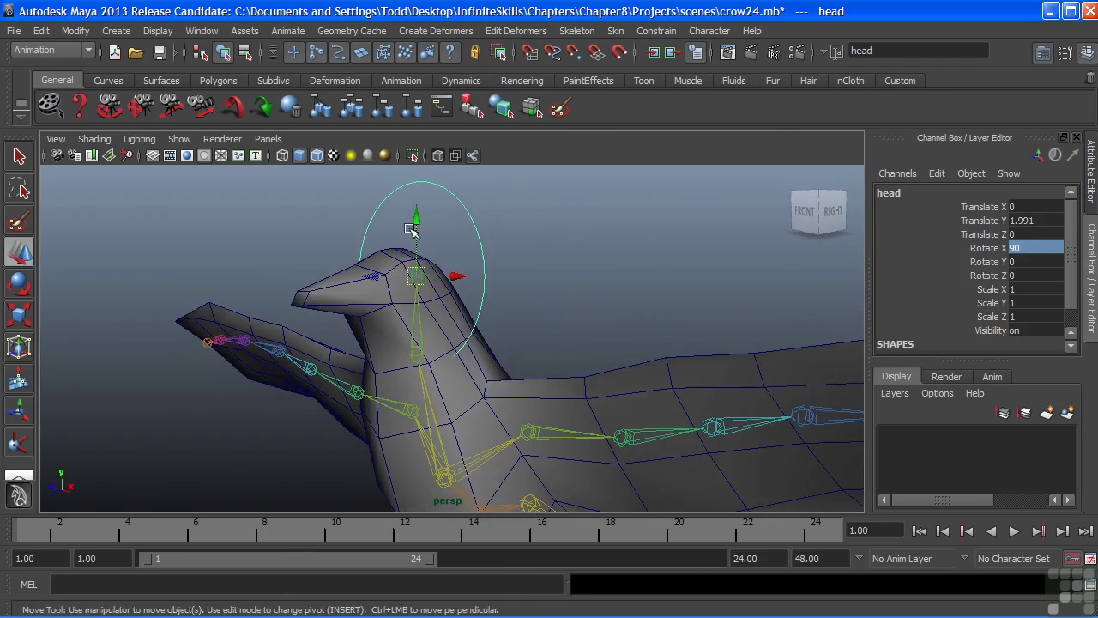
{"action": "left_click_drag", "start_coordinate": [409, 219], "coordinate": [411, 251]}
{"action": "left_click_drag", "start_coordinate": [411, 251], "coordinate": [513, 300], "text": "alt"}
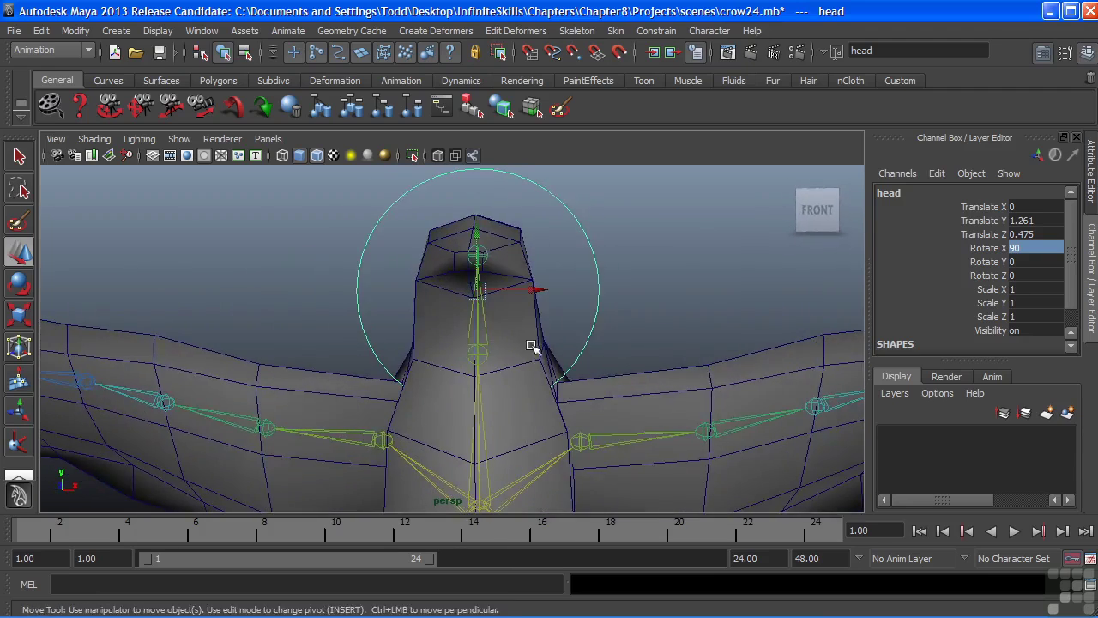
{"action": "left_click_drag", "start_coordinate": [534, 343], "coordinate": [455, 319], "text": "alt"}
Create an IK handle with the ikSCsolver from the neck joint to the end joint in the head, and close the tool settings.
{"action": "left_click", "coordinate": [19, 443]}
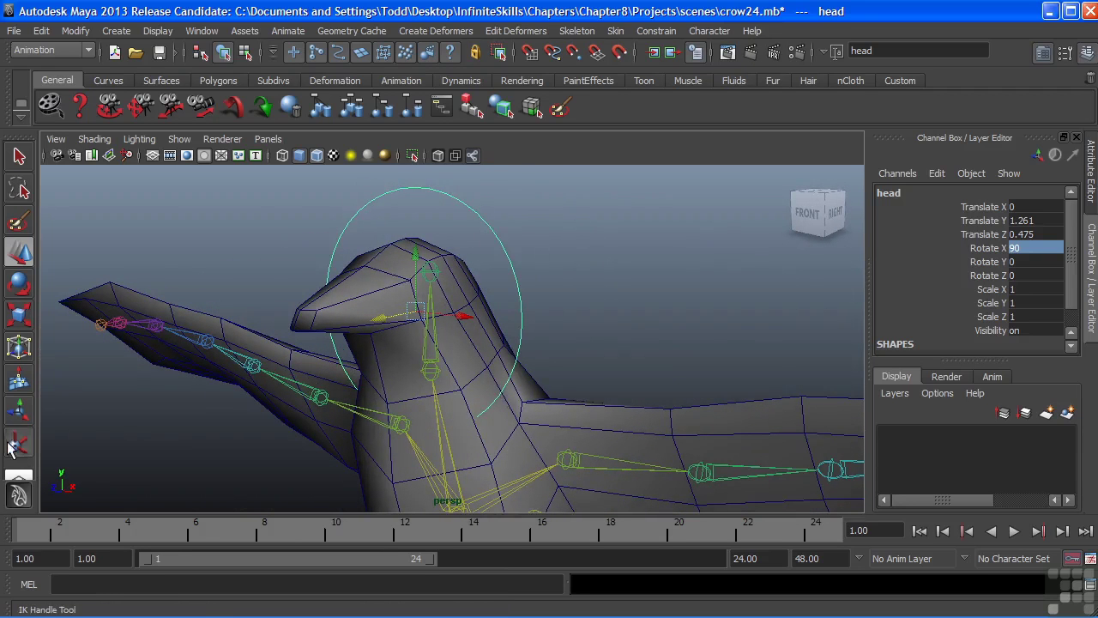
{"action": "middle_click_drag", "start_coordinate": [381, 279], "coordinate": [447, 269], "text": "alt"}
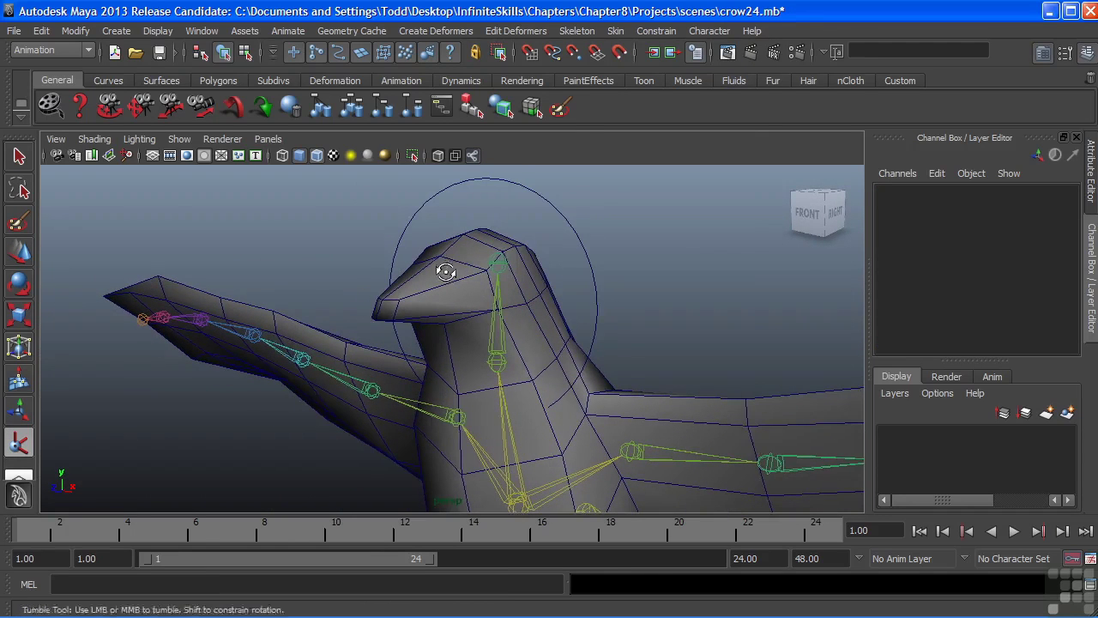
{"action": "left_click_drag", "start_coordinate": [447, 269], "coordinate": [432, 271], "text": "alt"}
{"action": "double_click", "coordinate": [19, 443]}
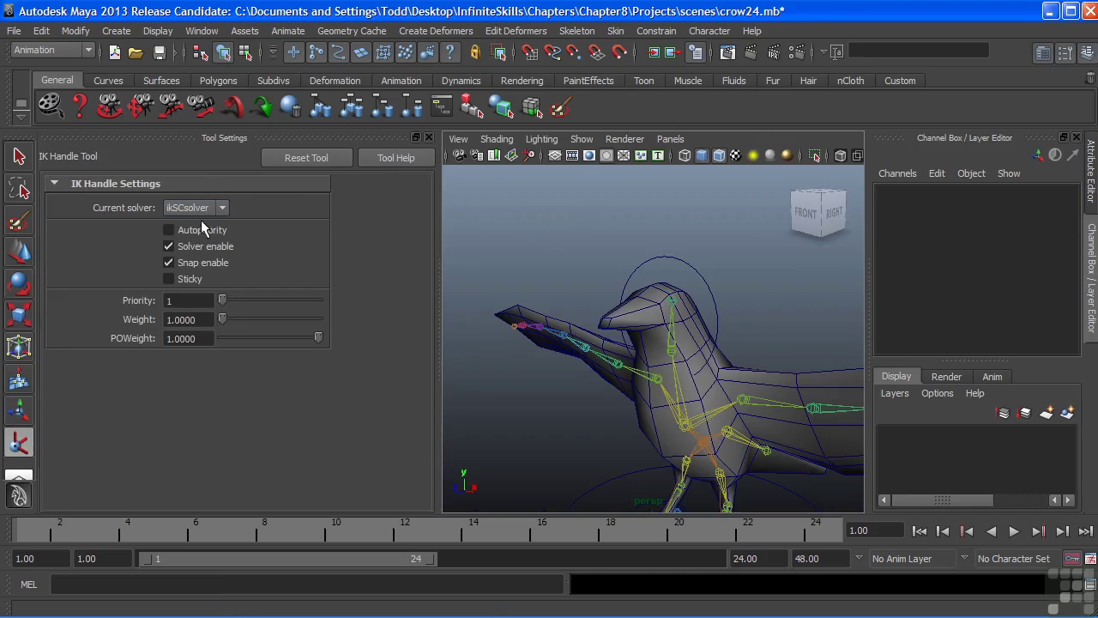
{"action": "left_click", "coordinate": [672, 348]}
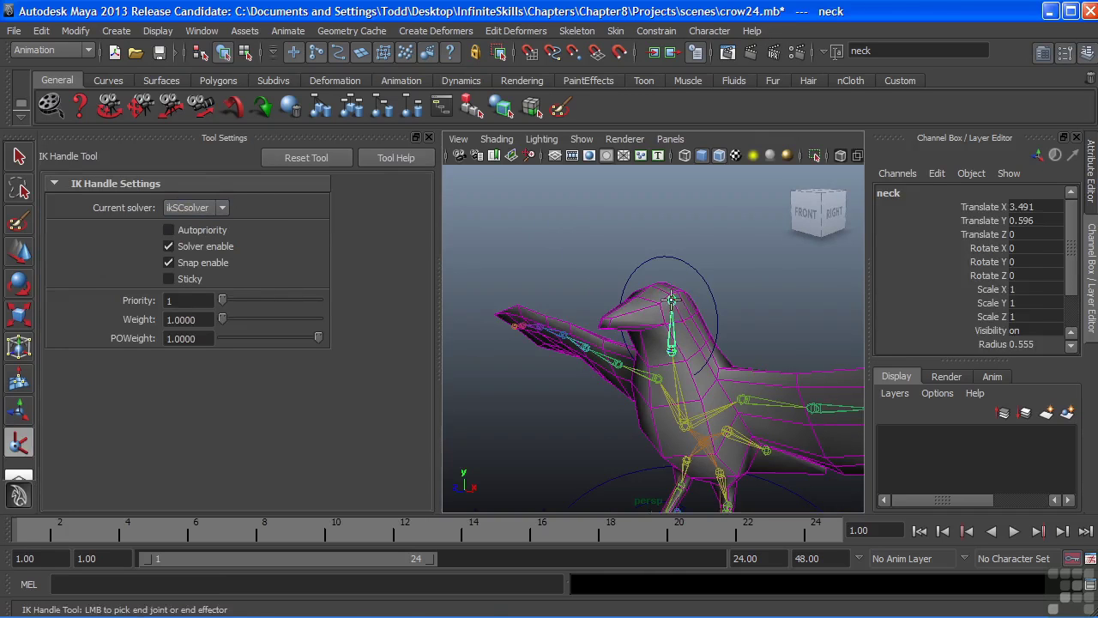
{"action": "left_click", "coordinate": [672, 298]}
{"action": "key", "text": "w"}
{"action": "scroll", "coordinate": [730, 301], "scroll_direction": "up", "scroll_amount": 4}
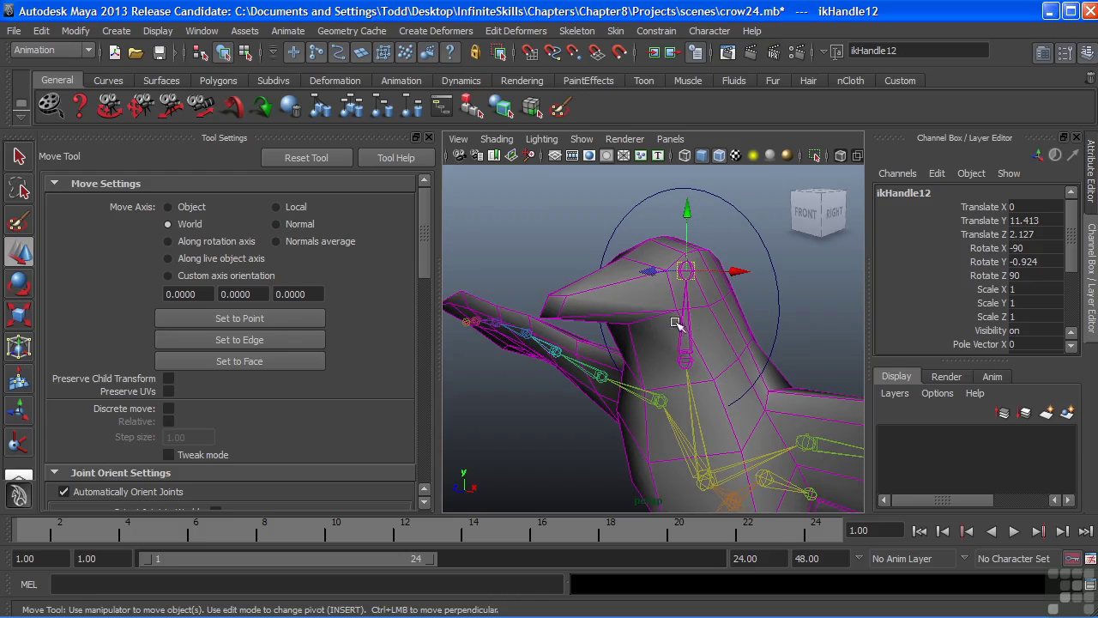
{"action": "left_click", "coordinate": [428, 138]}
{"action": "right_click_drag", "start_coordinate": [554, 304], "coordinate": [379, 289], "text": "alt"}
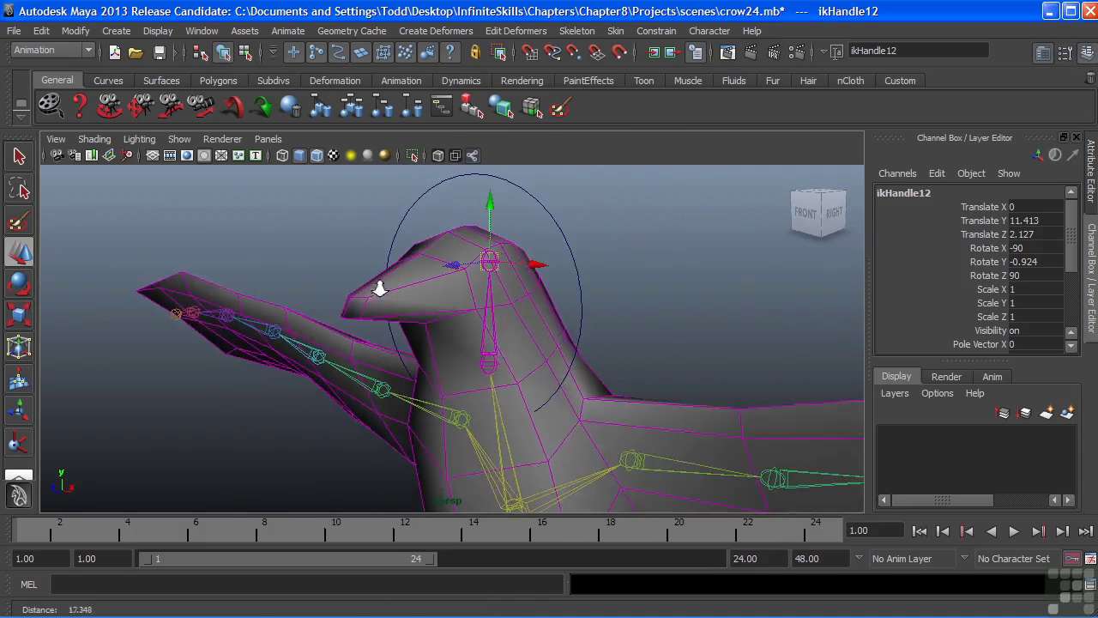
{"action": "left_click_drag", "start_coordinate": [379, 289], "coordinate": [356, 321], "text": "alt"}
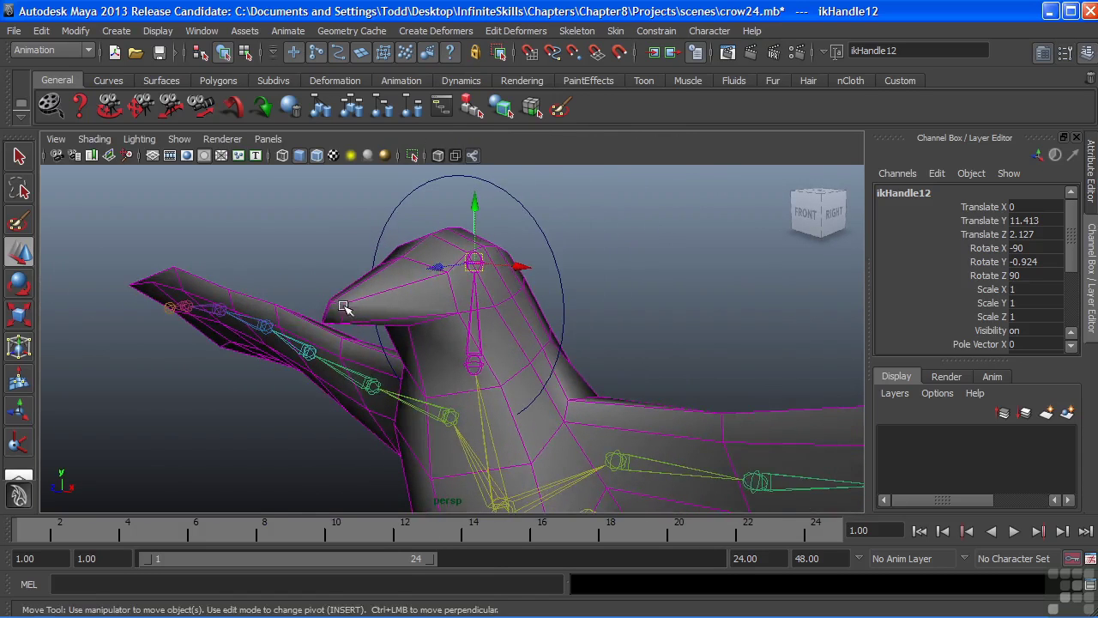
Freeze the transformations of the head control circle.
{"action": "left_click_drag", "start_coordinate": [309, 375], "coordinate": [322, 381], "text": "alt"}
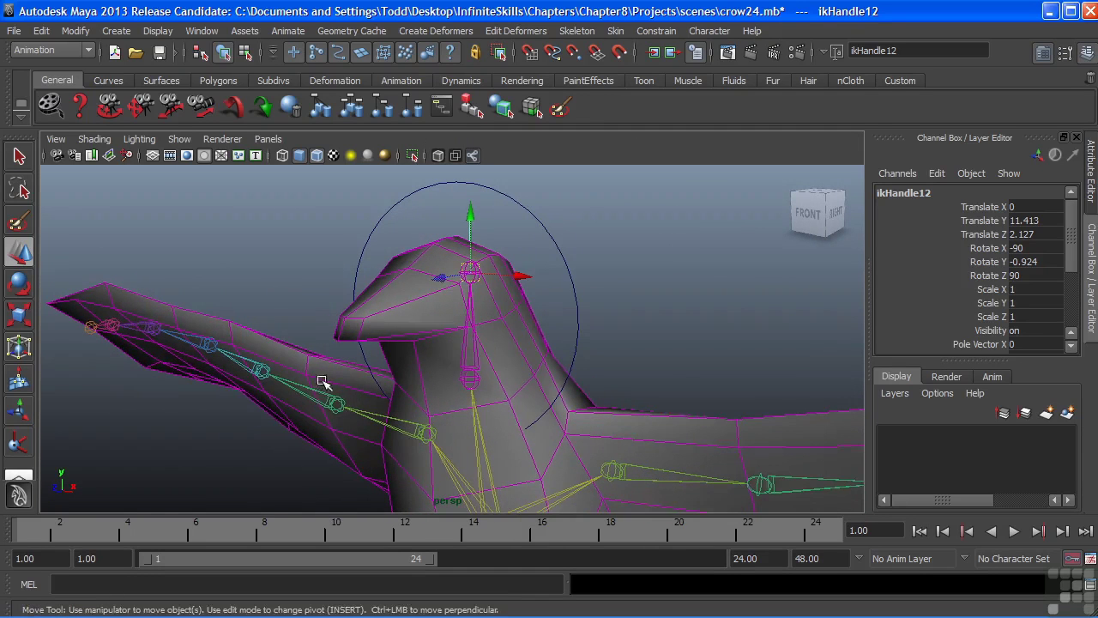
{"action": "left_click_drag", "start_coordinate": [458, 314], "coordinate": [455, 265], "text": "alt"}
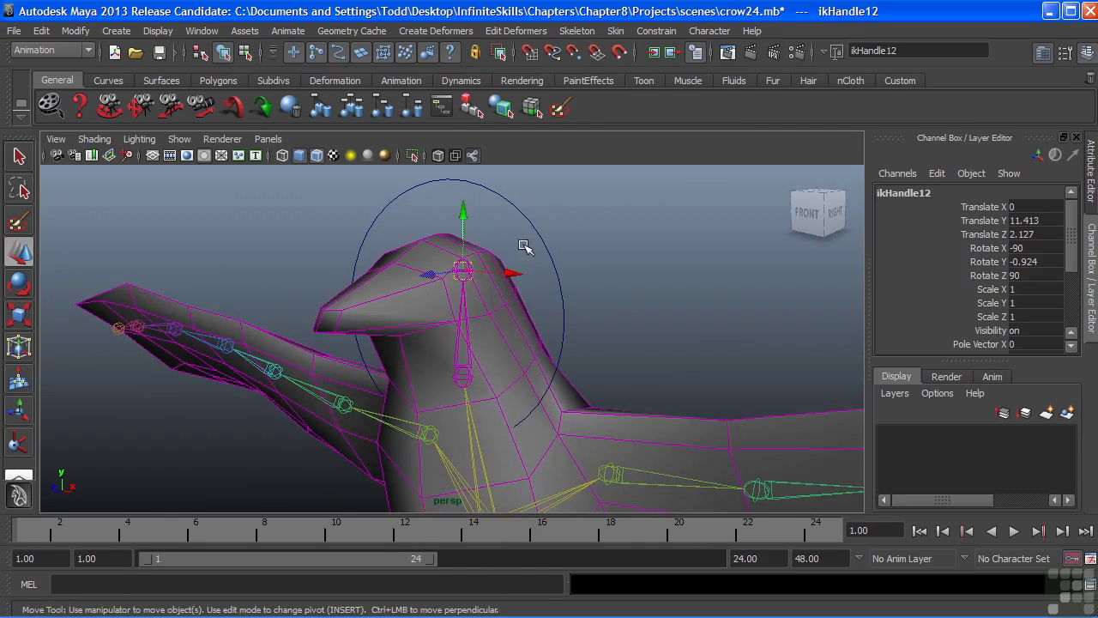
{"action": "left_click_drag", "start_coordinate": [506, 240], "coordinate": [514, 243], "text": "alt"}
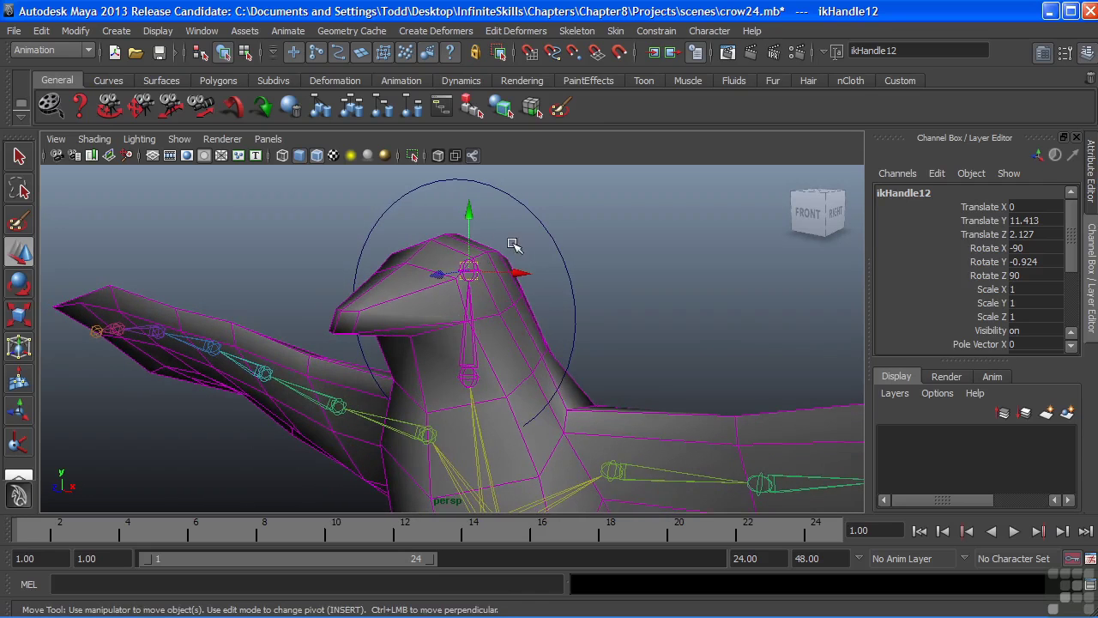
{"action": "left_click", "coordinate": [561, 253]}
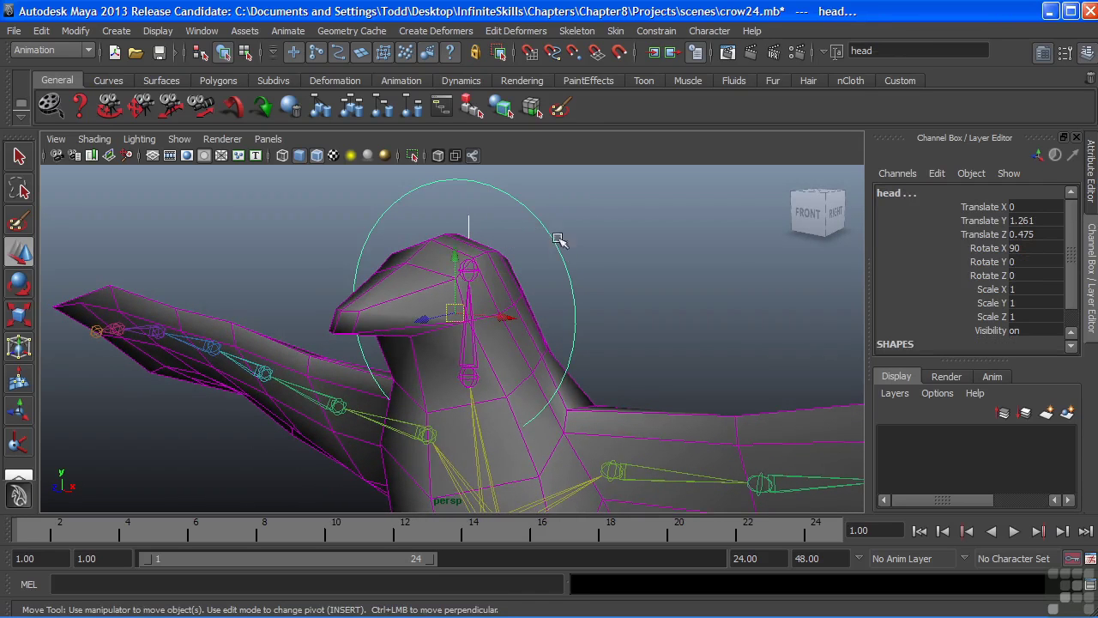
{"action": "left_click", "coordinate": [556, 257]}
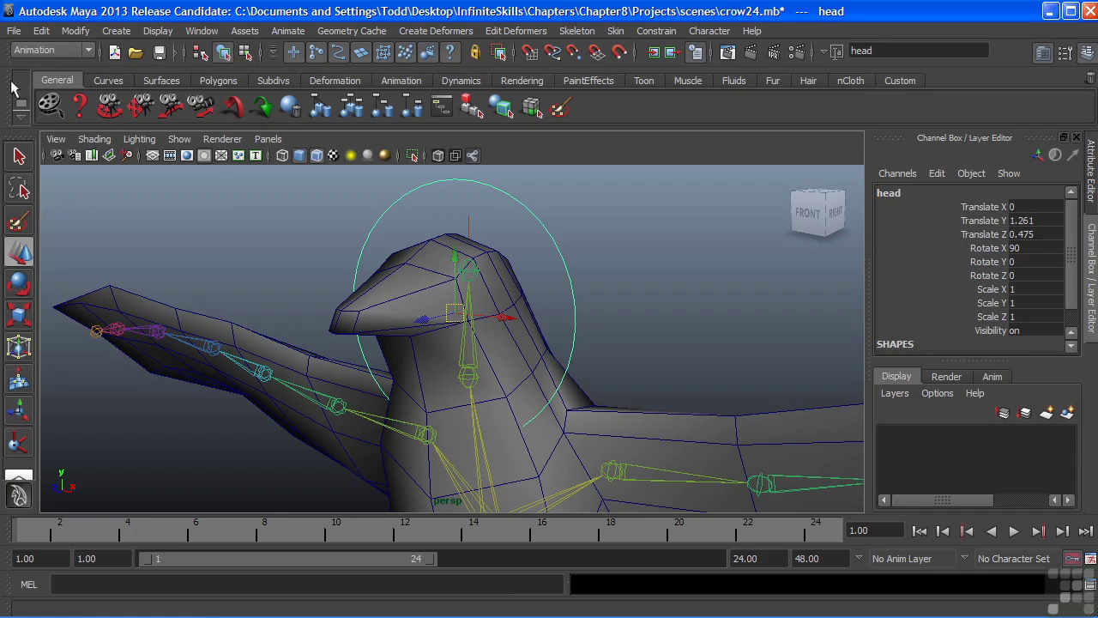
{"action": "left_click", "coordinate": [82, 34]}
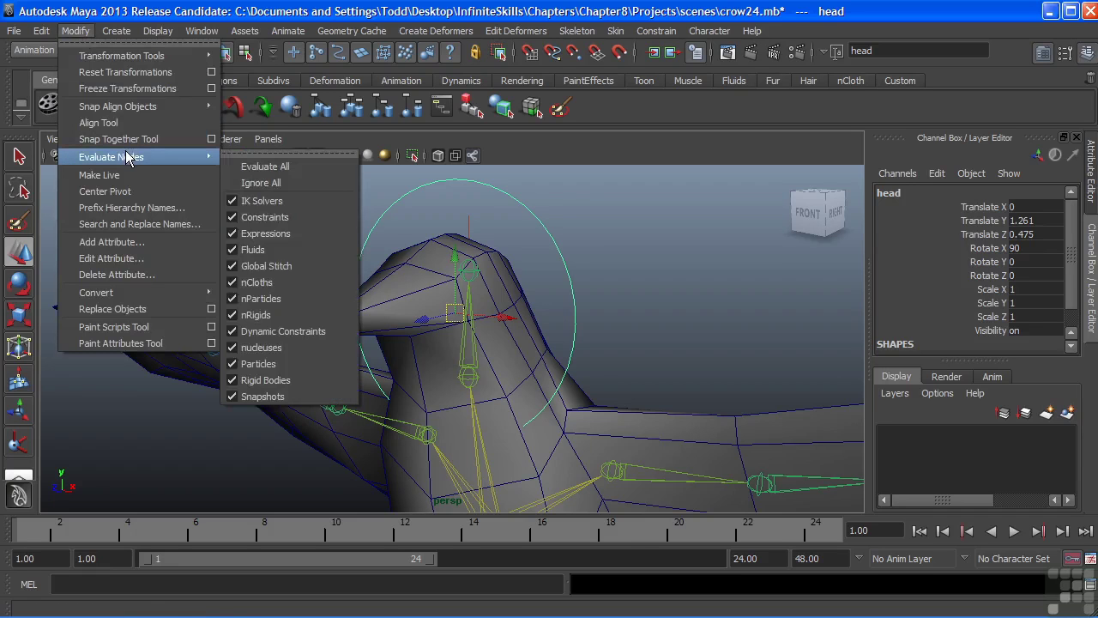
{"action": "left_click", "coordinate": [126, 89]}
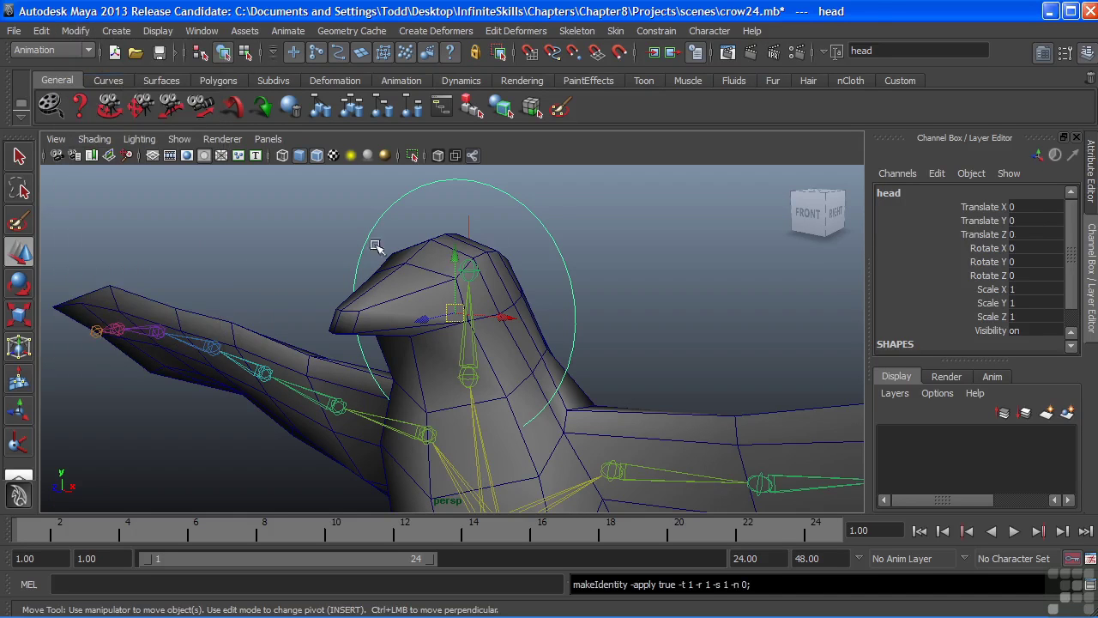
Parent the neck's IK handle under the head control circle.
{"action": "left_click", "coordinate": [469, 225]}
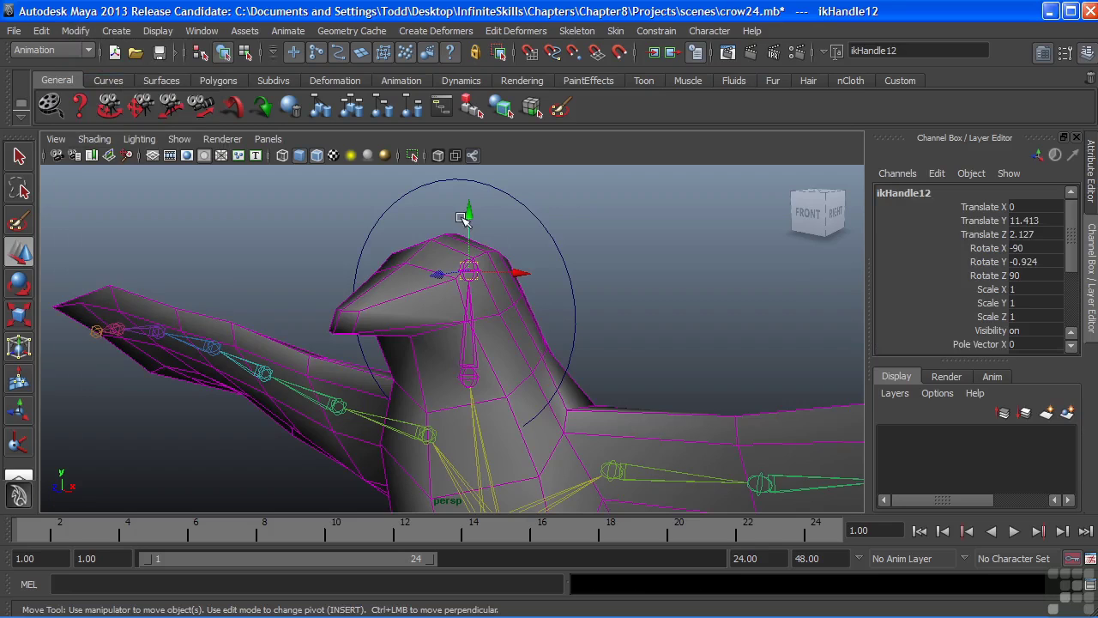
{"action": "left_click", "coordinate": [563, 266]}
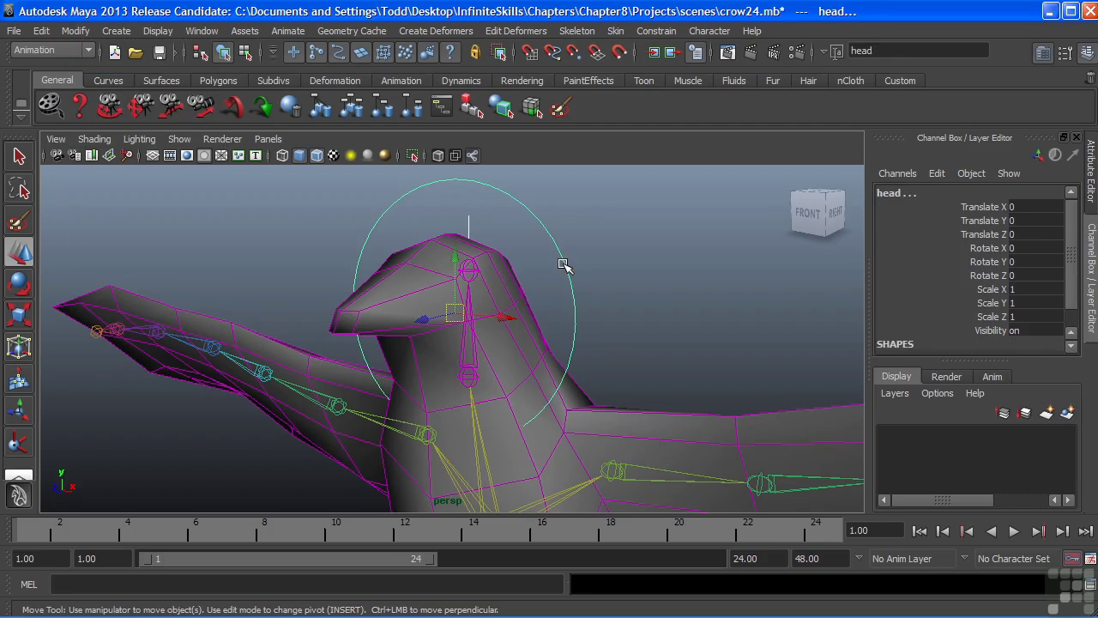
{"action": "key", "text": "Down"}
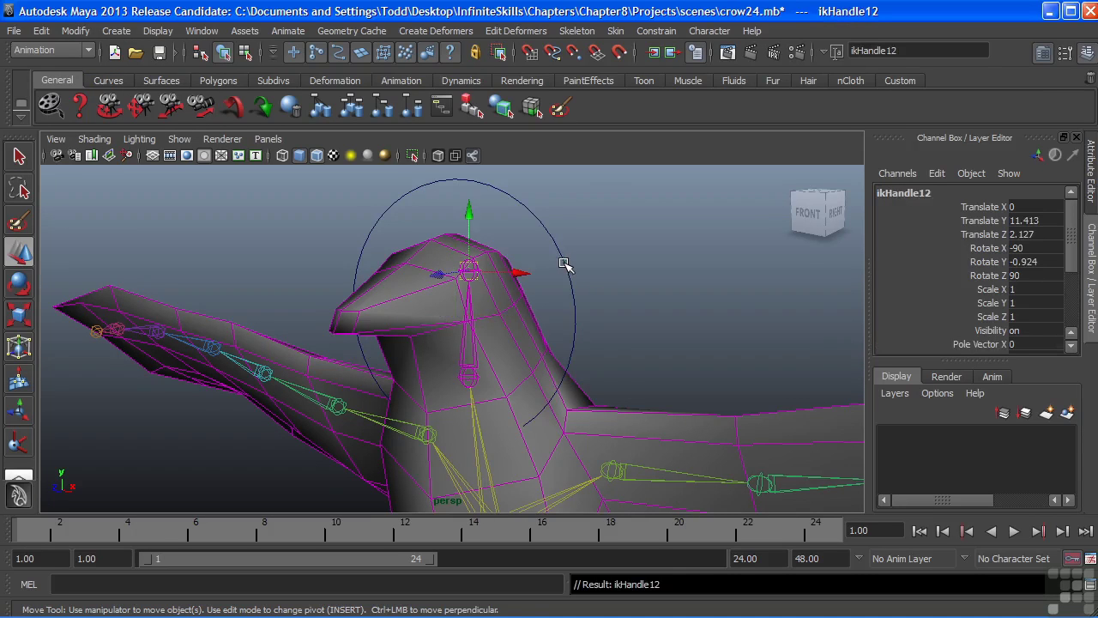
{"action": "left_click_drag", "start_coordinate": [471, 301], "coordinate": [479, 304], "text": "alt"}
Test the head control by moving it slightly in X and rotating it about 16.9° around Y, and undo both changes.
{"action": "left_click", "coordinate": [578, 268]}
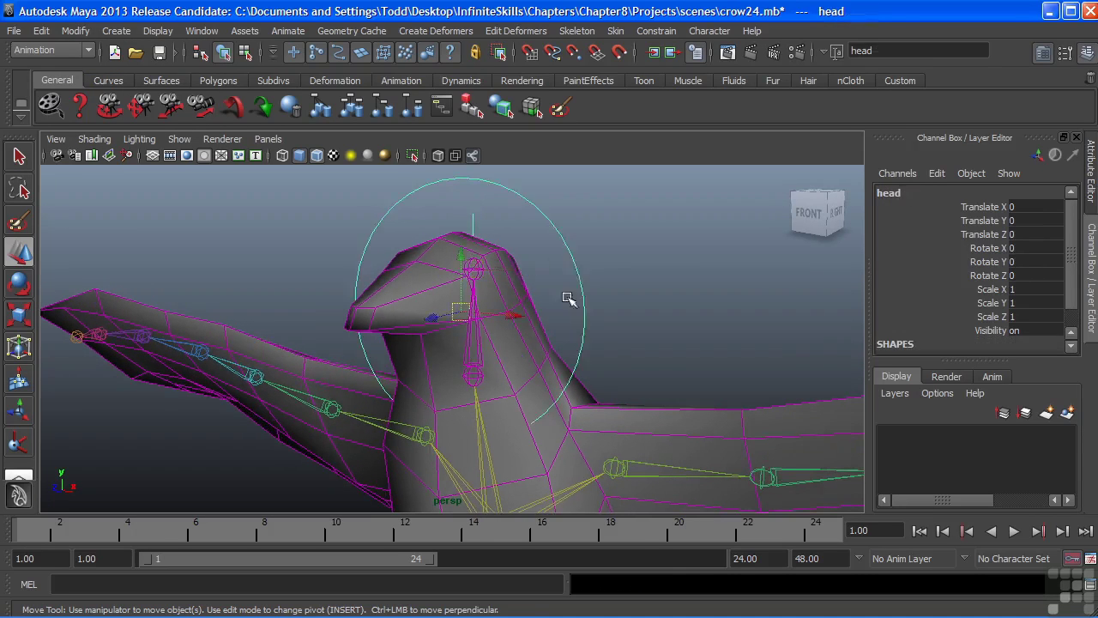
{"action": "left_click_drag", "start_coordinate": [569, 294], "coordinate": [450, 328], "text": "alt"}
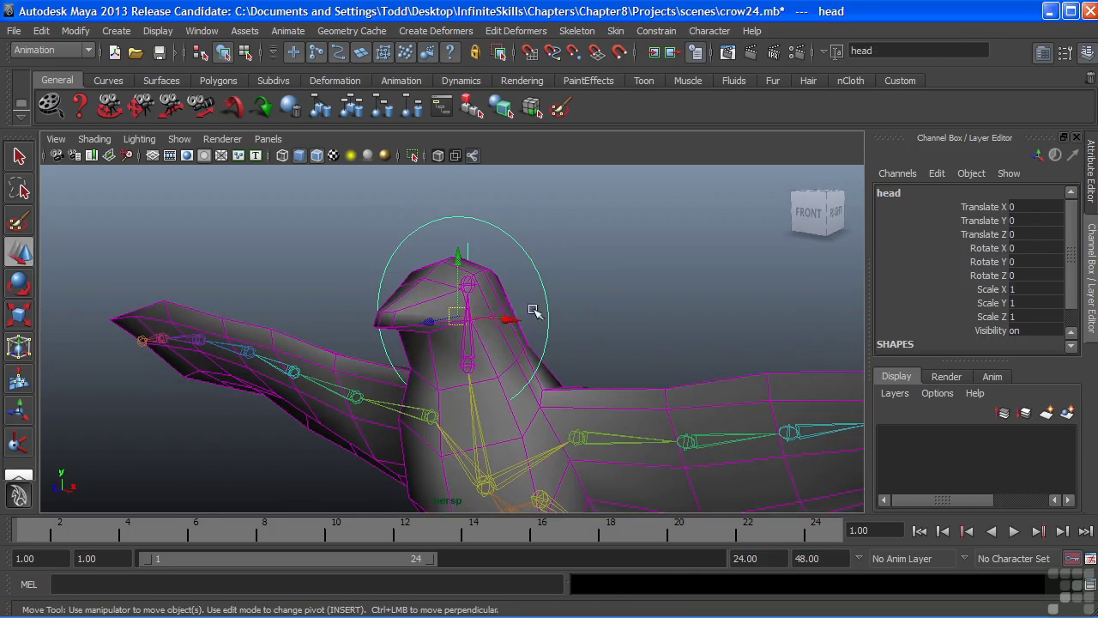
{"action": "mouse_move", "coordinate": [507, 318]}
{"action": "left_mouse_down"}
{"action": "mouse_move", "coordinate": [552, 339]}
{"action": "mouse_move", "coordinate": [463, 309]}
{"action": "mouse_move", "coordinate": [526, 315]}
{"action": "mouse_move", "coordinate": [485, 324]}
{"action": "mouse_move", "coordinate": [504, 322]}
{"action": "left_mouse_up"}
{"action": "left_click_drag", "start_coordinate": [475, 329], "coordinate": [502, 322], "text": "alt"}
{"action": "key", "text": "ctrl+z"}
{"action": "key", "text": "e"}
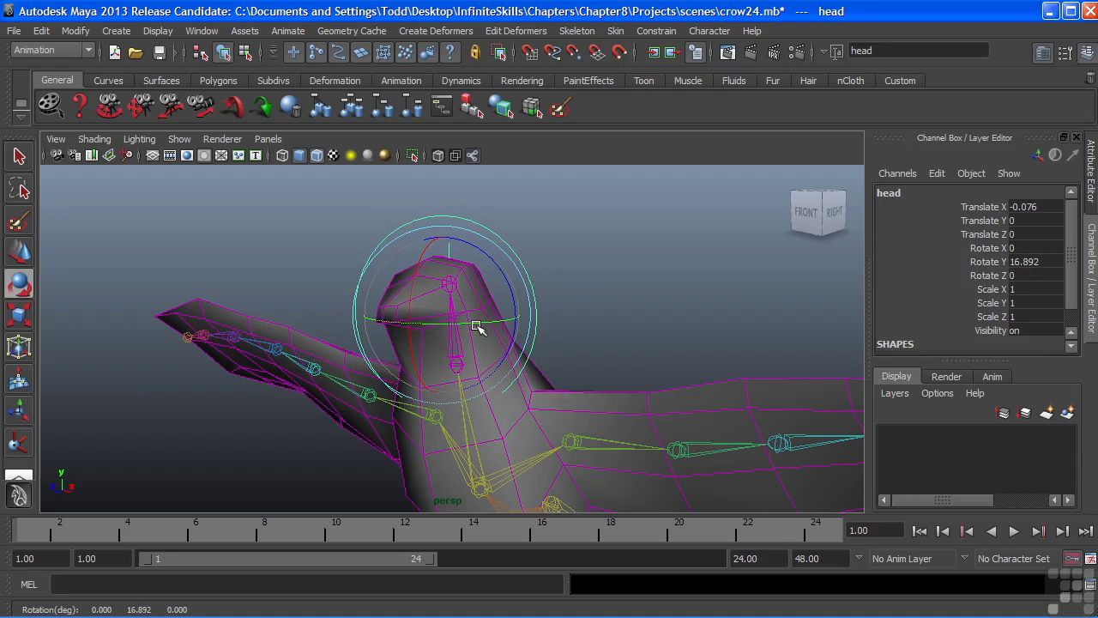
{"action": "key", "text": "z"}
{"action": "key", "text": "z"}
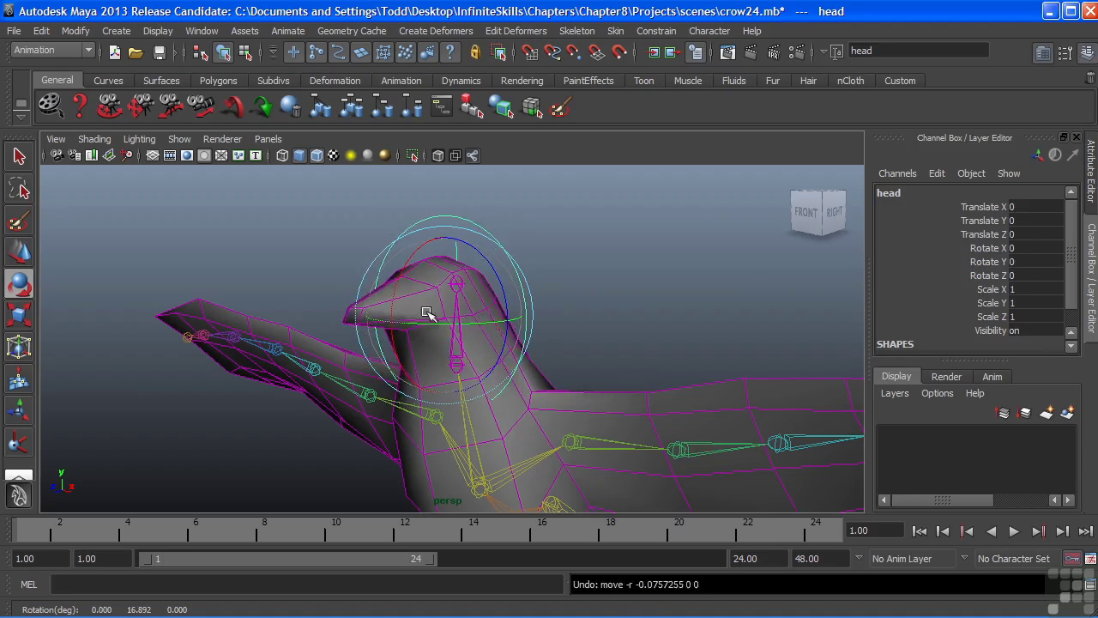
Clear the selection and create a NURBS circle at the origin beneath the crow.
{"action": "left_click_drag", "start_coordinate": [426, 311], "coordinate": [466, 309], "text": "alt"}
{"action": "left_click", "coordinate": [610, 272]}
{"action": "right_click_drag", "start_coordinate": [481, 291], "coordinate": [373, 317], "text": "alt"}
{"action": "middle_click_drag", "start_coordinate": [348, 405], "coordinate": [335, 314], "text": "alt"}
{"action": "right_click_drag", "start_coordinate": [549, 412], "coordinate": [493, 429], "text": "alt"}
{"action": "middle_click_drag", "start_coordinate": [498, 416], "coordinate": [497, 385], "text": "alt"}
{"action": "left_click_drag", "start_coordinate": [498, 384], "coordinate": [446, 387], "text": "alt"}
{"action": "right_click_drag", "start_coordinate": [368, 392], "coordinate": [380, 396], "text": "alt"}
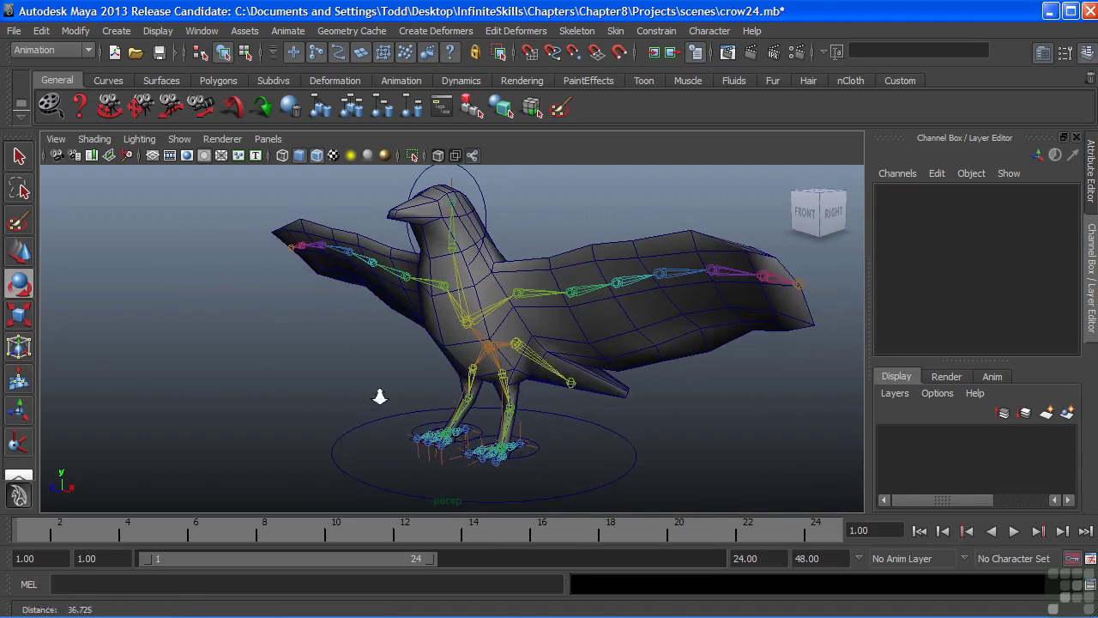
{"action": "left_click_drag", "start_coordinate": [503, 244], "coordinate": [502, 241], "text": "alt"}
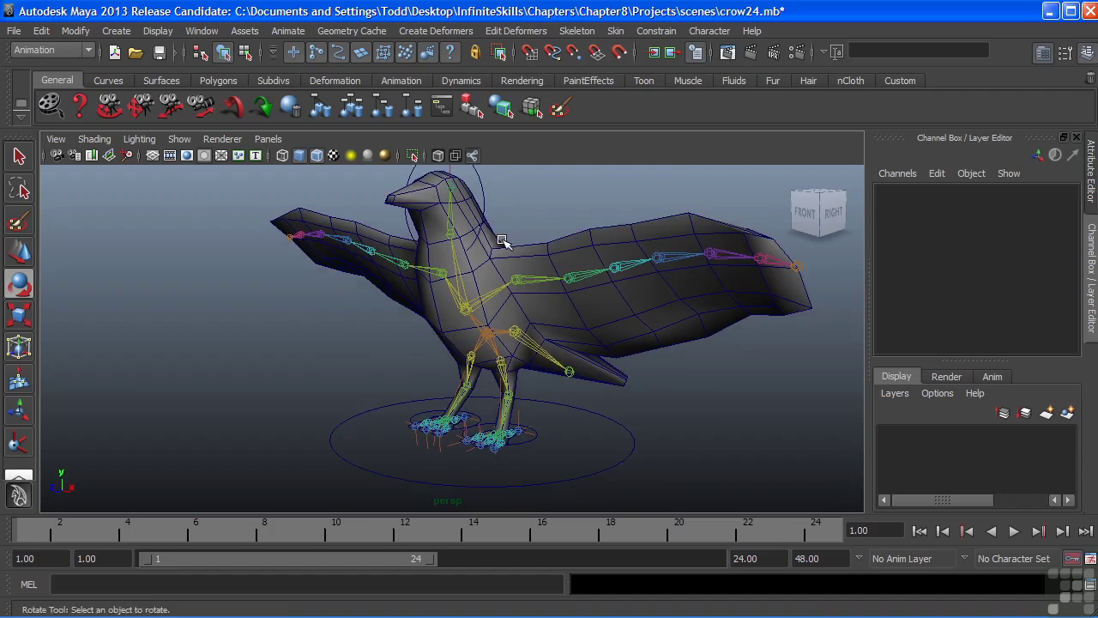
{"action": "left_click_drag", "start_coordinate": [518, 361], "coordinate": [487, 340], "text": "alt"}
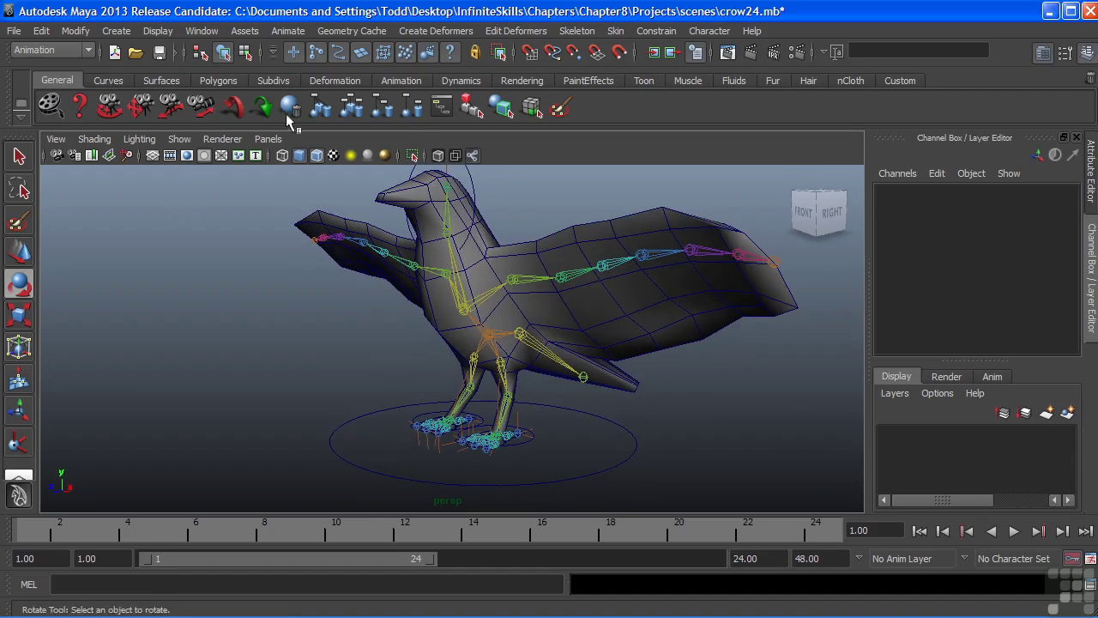
{"action": "left_click", "coordinate": [116, 31]}
{"action": "mouse_move", "coordinate": [168, 54]}
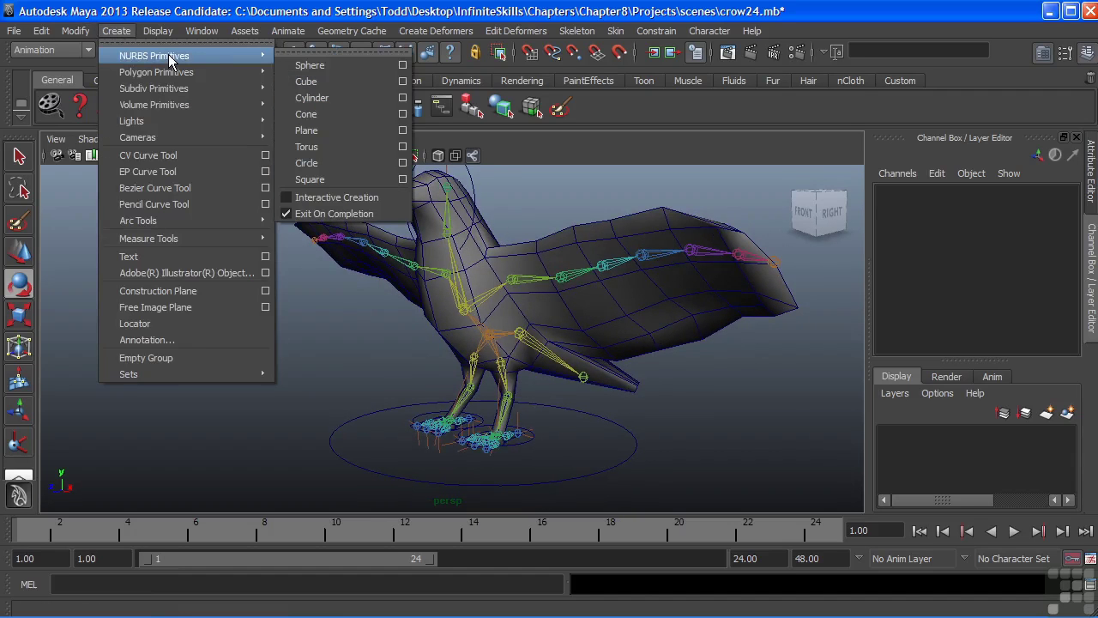
{"action": "left_click", "coordinate": [306, 162]}
Scale the new circle uniformly to about 4.229 and place it at the root joint, at Translate Y 4.765 and Z -0.359.
{"action": "key", "text": "r"}
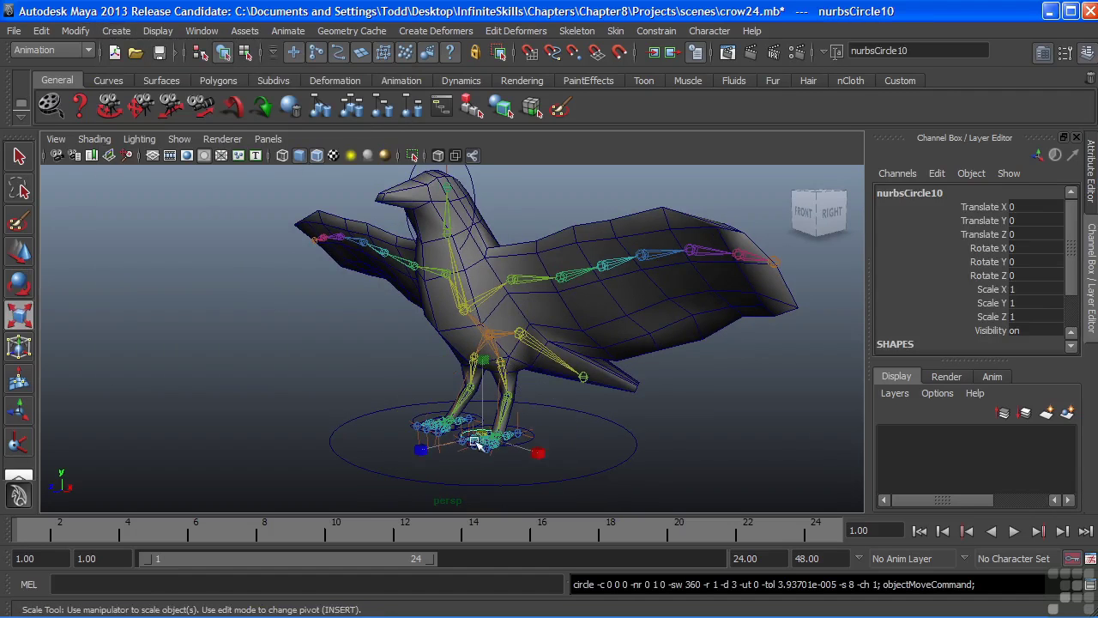
{"action": "left_click_drag", "start_coordinate": [485, 439], "coordinate": [642, 400]}
{"action": "key", "text": "w"}
{"action": "left_click_drag", "start_coordinate": [481, 429], "coordinate": [489, 337]}
{"action": "right_click_drag", "start_coordinate": [368, 352], "coordinate": [532, 363], "text": "alt"}
{"action": "key", "text": "r"}
{"action": "left_click_drag", "start_coordinate": [508, 332], "coordinate": [483, 363]}
{"action": "right_click_drag", "start_coordinate": [483, 363], "coordinate": [479, 360], "text": "alt"}
{"action": "left_click_drag", "start_coordinate": [479, 361], "coordinate": [404, 335], "text": "alt"}
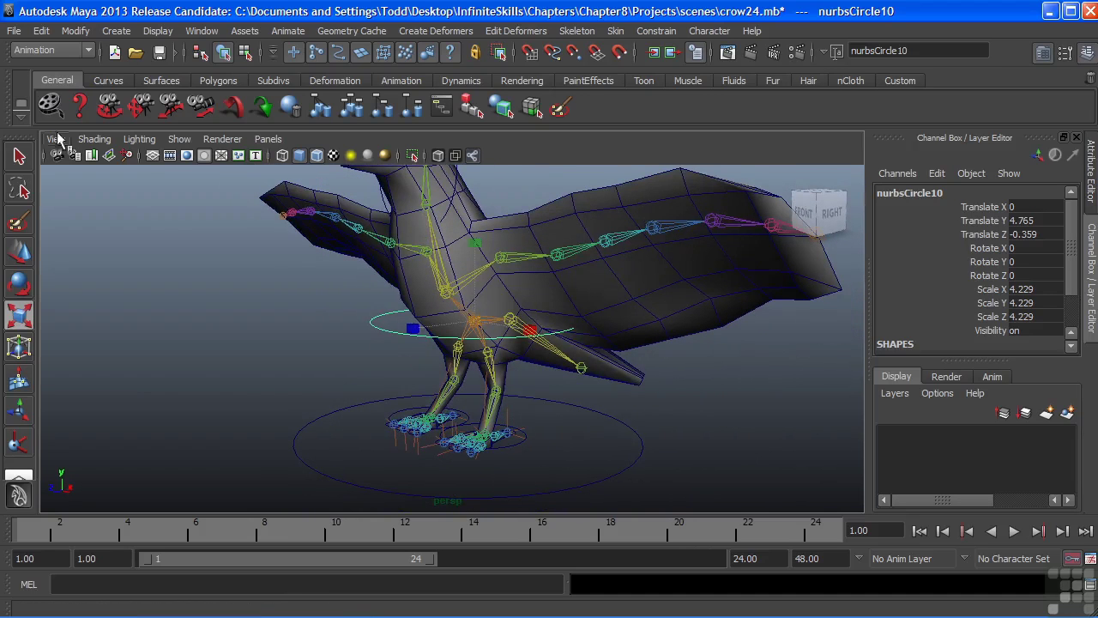
Freeze the transformations of the circle around the body and delete its history.
{"action": "left_click", "coordinate": [76, 30]}
{"action": "left_click", "coordinate": [106, 88]}
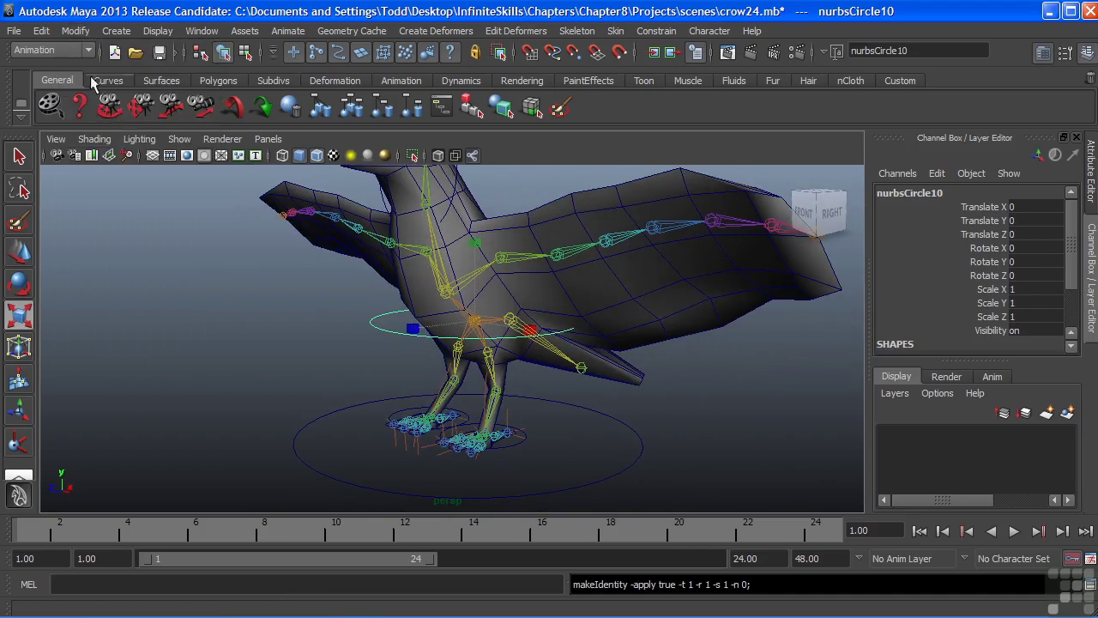
{"action": "left_click", "coordinate": [42, 31]}
{"action": "mouse_move", "coordinate": [87, 212]}
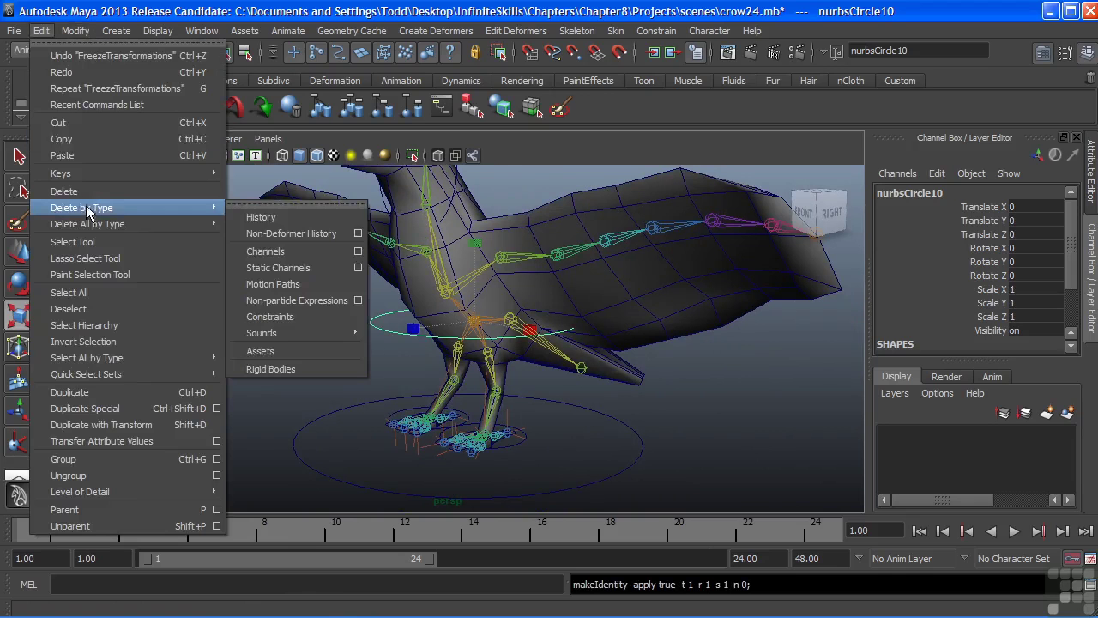
{"action": "left_click", "coordinate": [249, 216]}
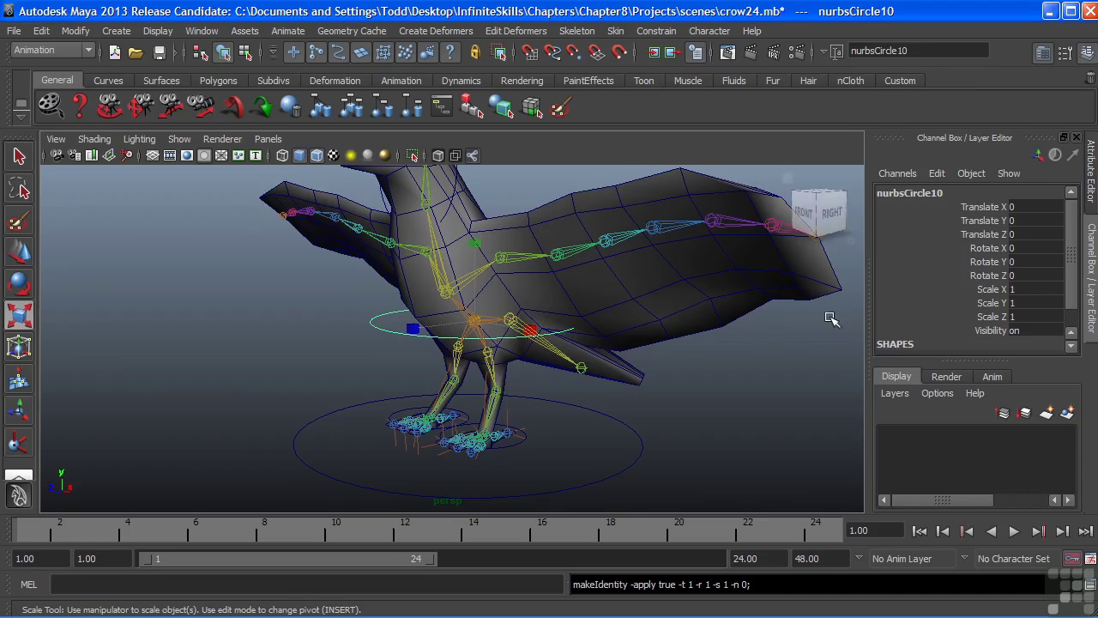
Rename the circle around the crow's body as body.
{"action": "left_click_drag", "start_coordinate": [681, 335], "coordinate": [601, 343], "text": "alt"}
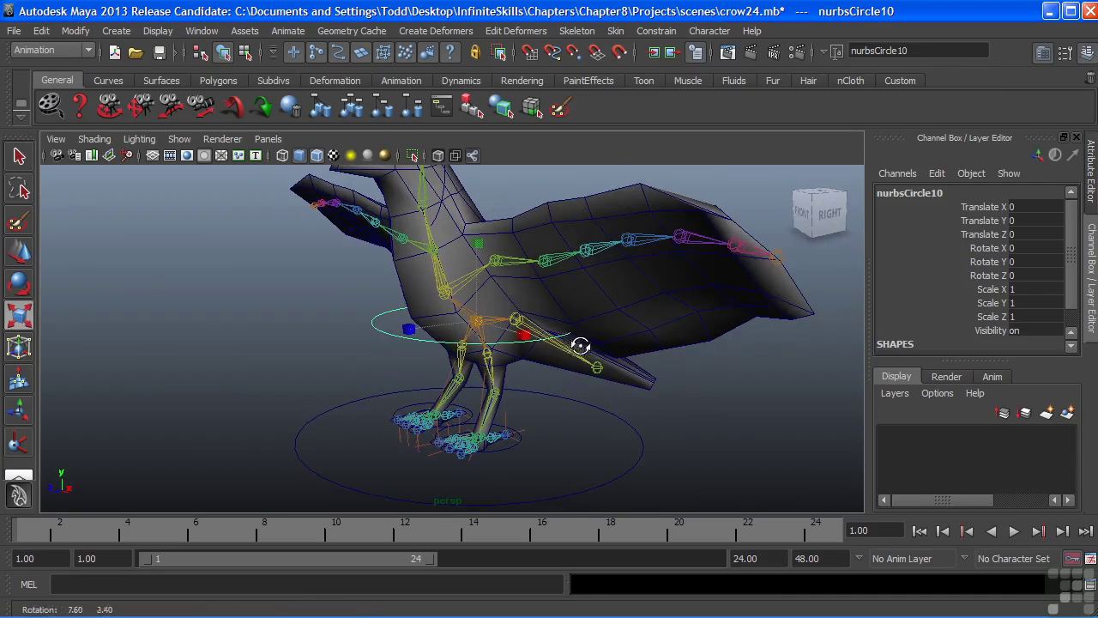
{"action": "double_click", "coordinate": [917, 193]}
{"action": "type", "text": "b"}
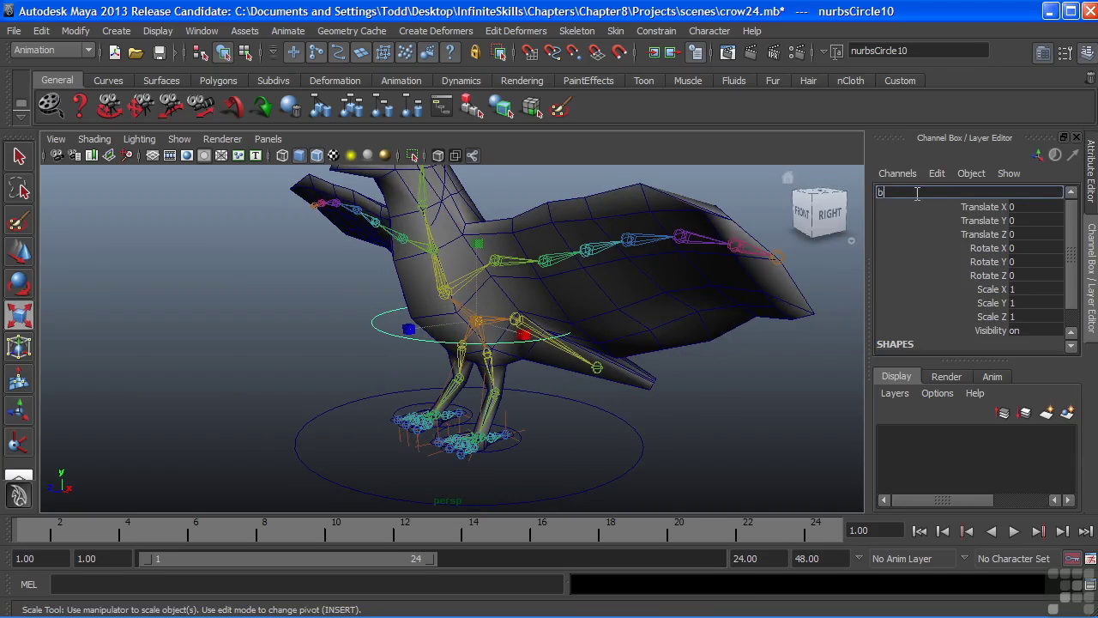
{"action": "type", "text": "ody"}
{"action": "key", "text": "Return"}
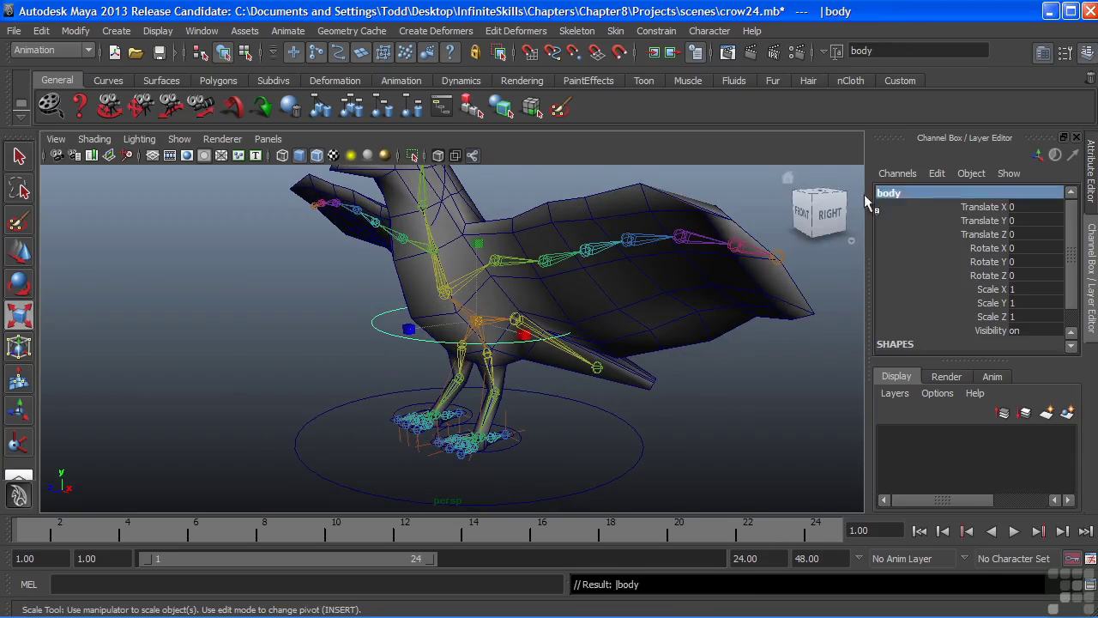
Add a parent constraint from the body circle to the root joint, with Maintain offset on, all translate and rotate axes, and weight 1.
{"action": "key", "text": "q"}
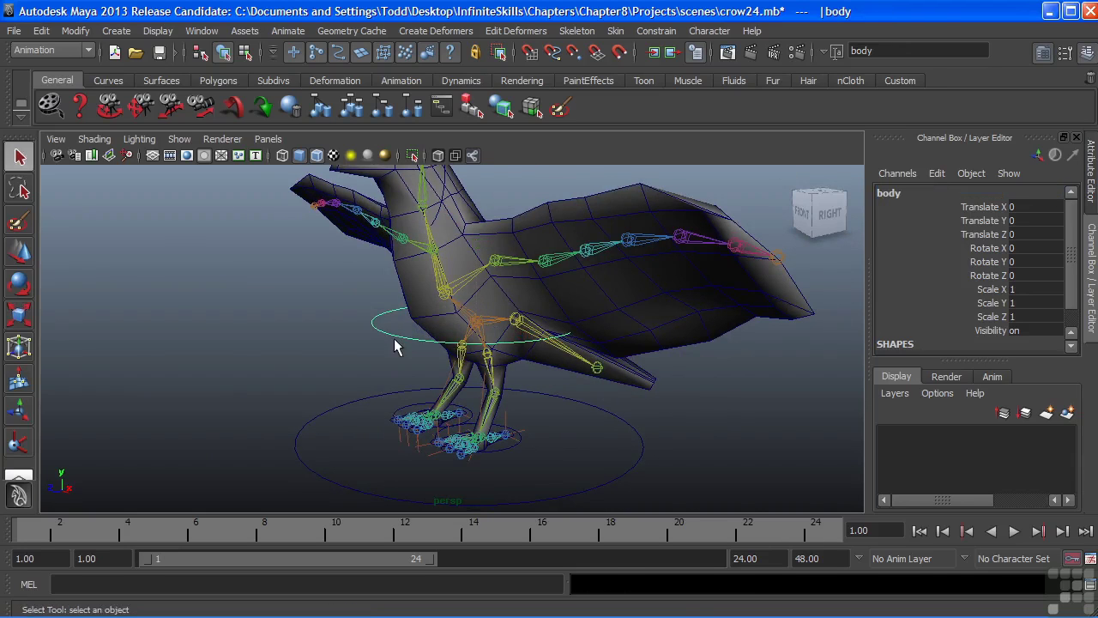
{"action": "left_click", "coordinate": [476, 324]}
{"action": "left_click_drag", "start_coordinate": [433, 335], "coordinate": [494, 339], "text": "alt"}
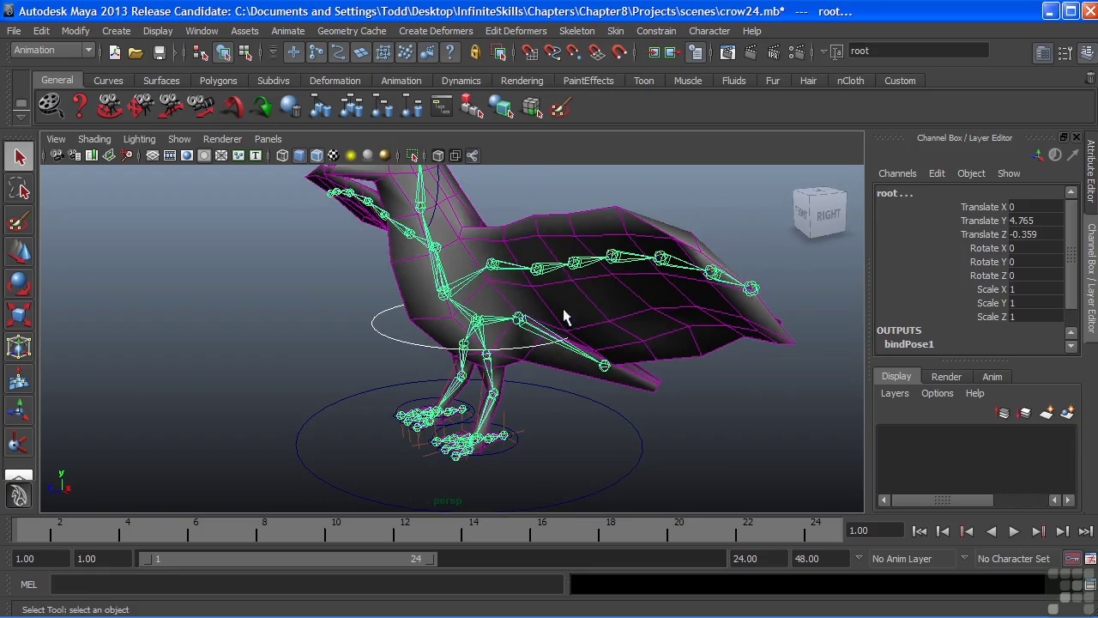
{"action": "left_click_drag", "start_coordinate": [564, 317], "coordinate": [536, 299], "text": "alt"}
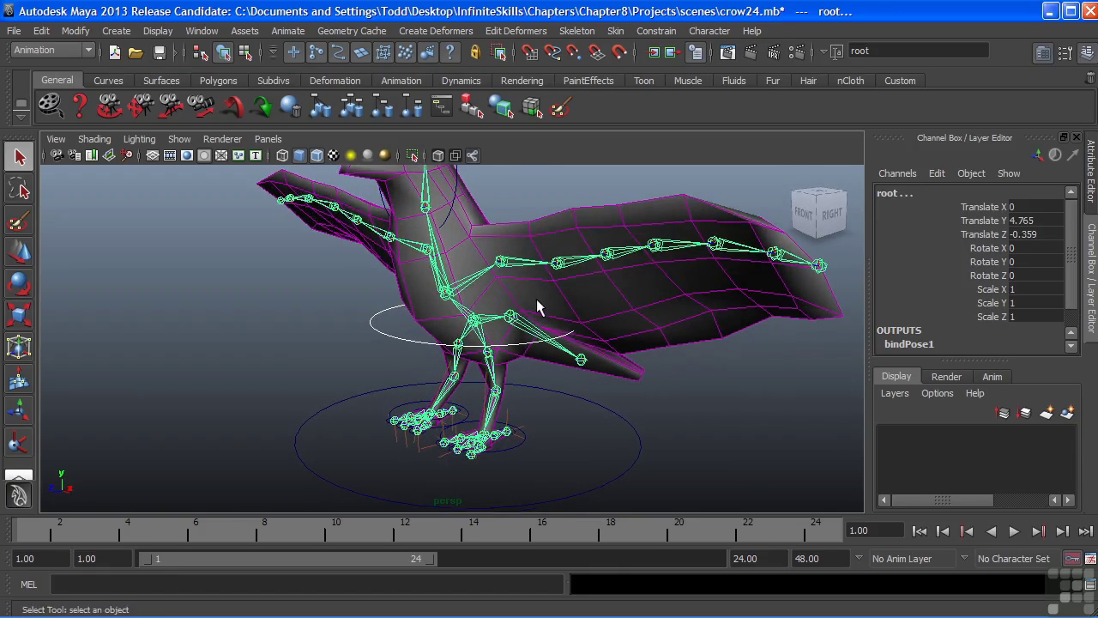
{"action": "left_click", "coordinate": [657, 31]}
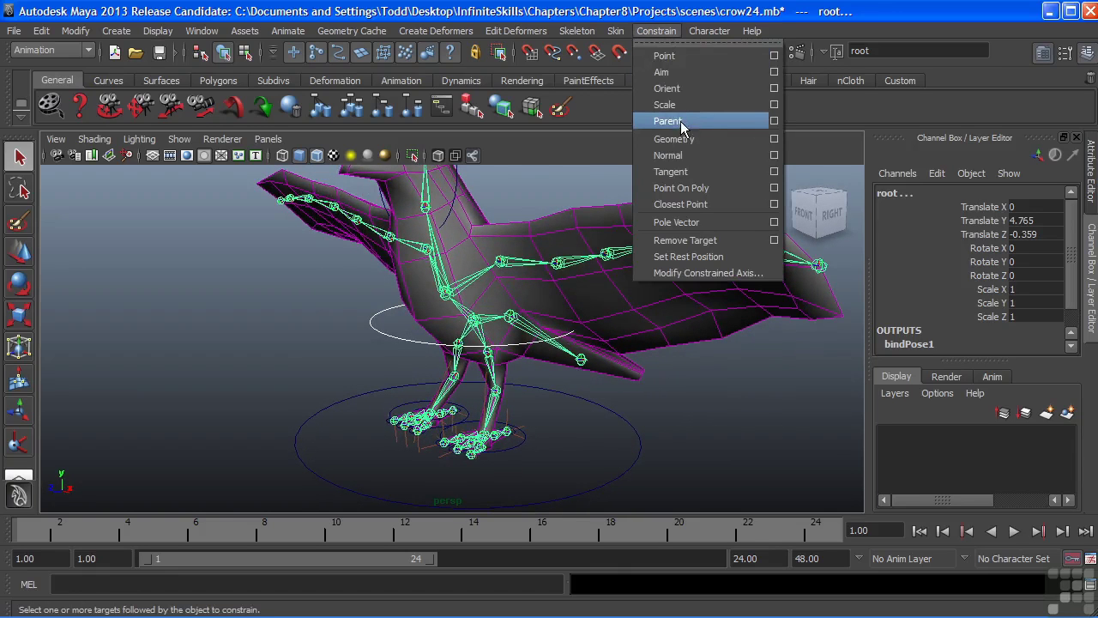
{"action": "left_click", "coordinate": [772, 121]}
{"action": "left_click_drag", "start_coordinate": [710, 56], "coordinate": [788, 48]}
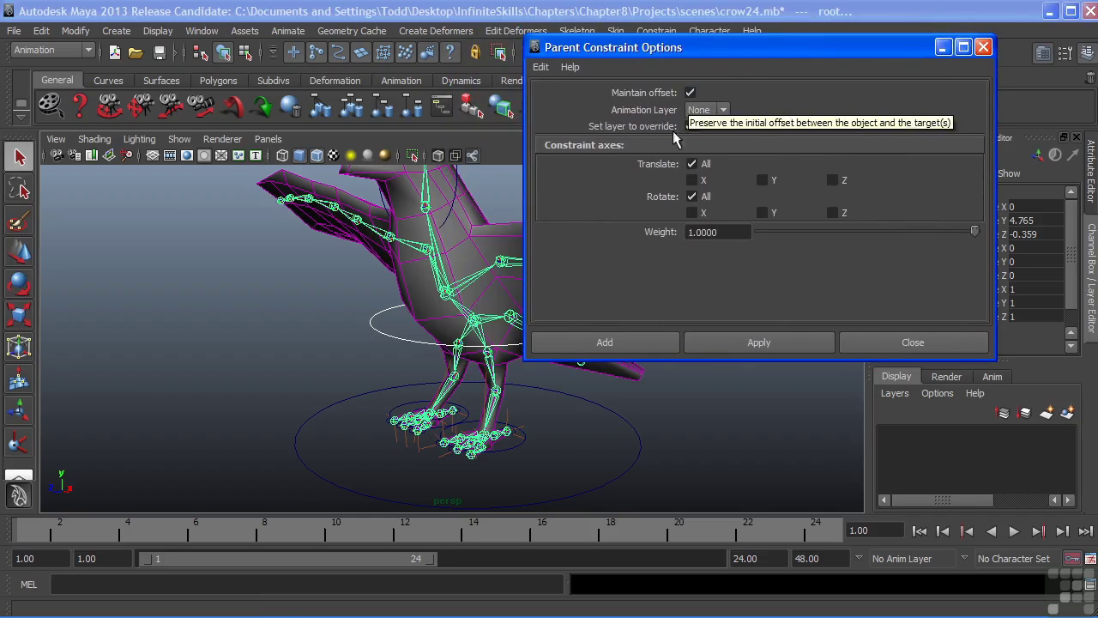
{"action": "left_click_drag", "start_coordinate": [446, 268], "coordinate": [406, 335], "text": "alt"}
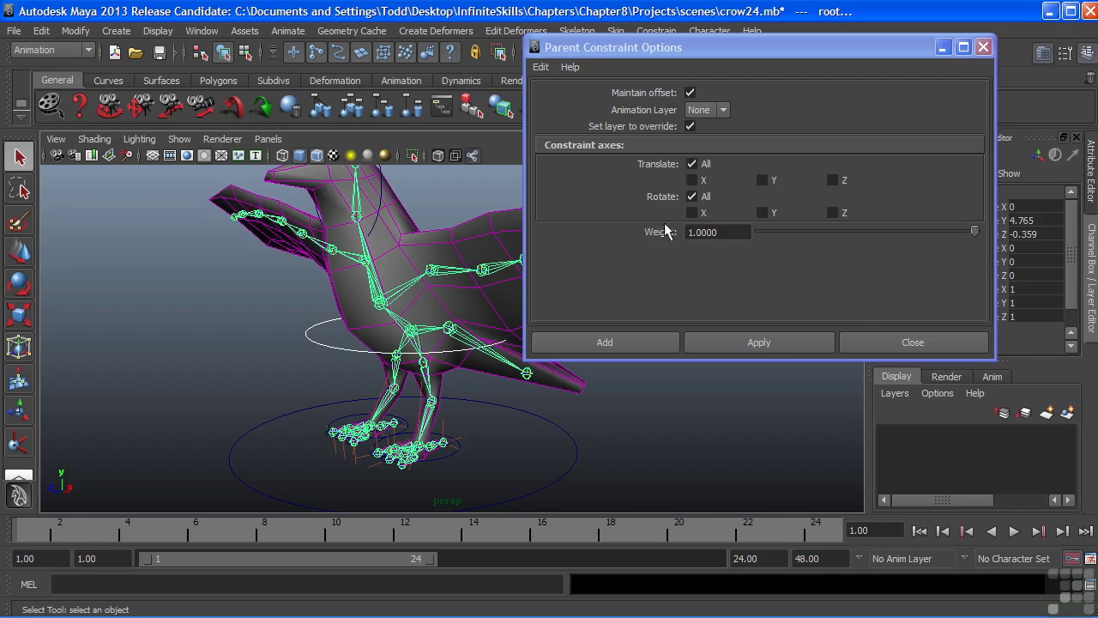
{"action": "left_click", "coordinate": [615, 344]}
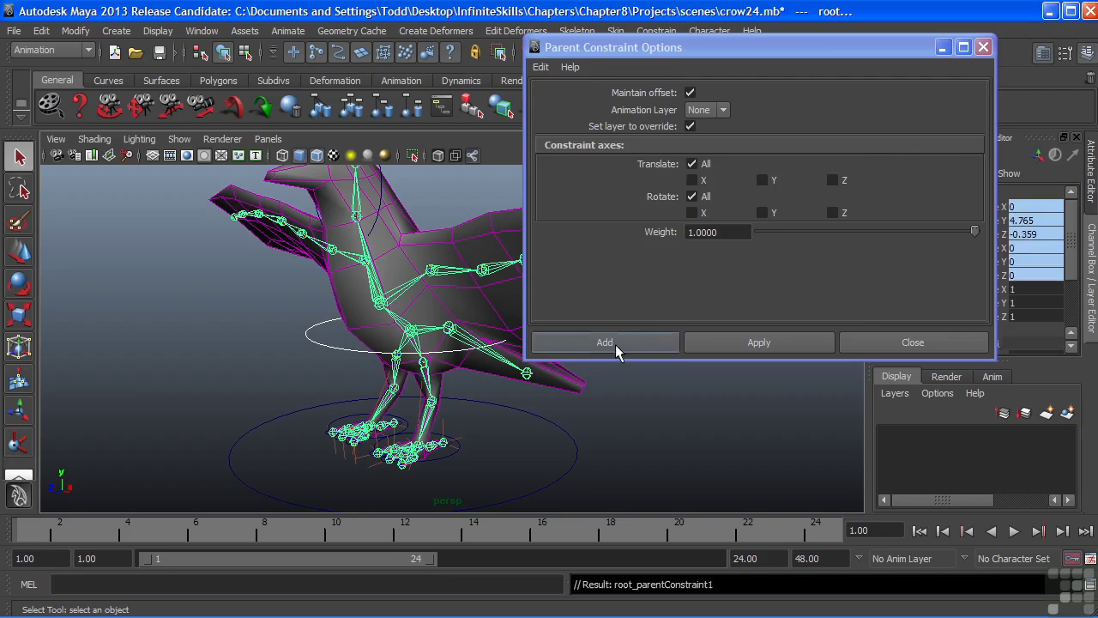
Test the body control by rotating it about -7.25° around Z, and undo the rotation.
{"action": "left_click_drag", "start_coordinate": [433, 326], "coordinate": [428, 327], "text": "alt"}
{"action": "left_click", "coordinate": [323, 343]}
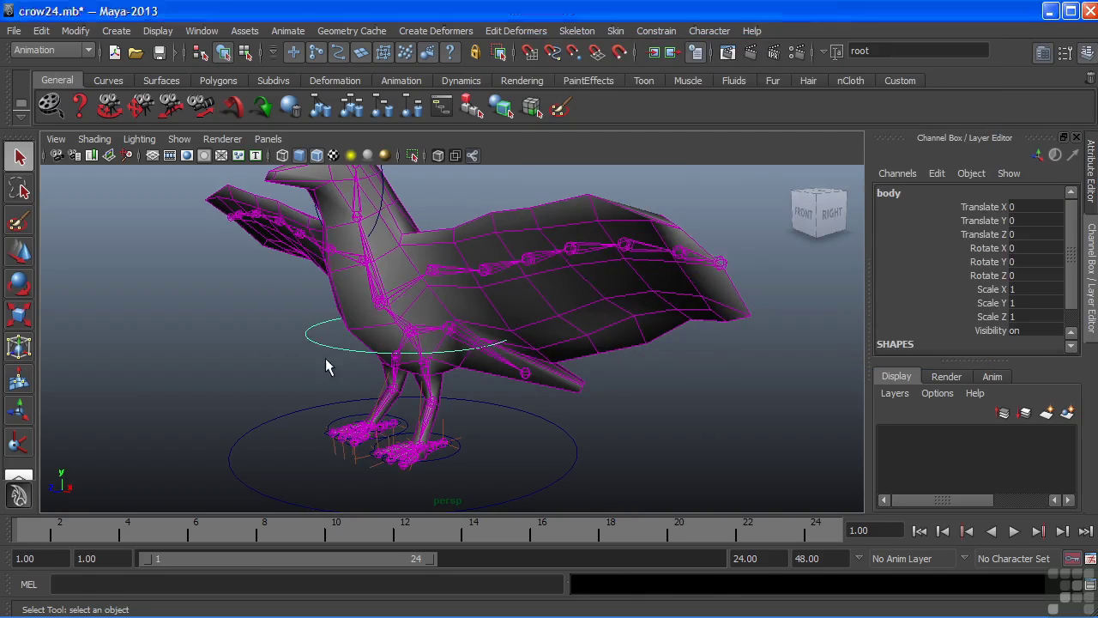
{"action": "left_click_drag", "start_coordinate": [326, 360], "coordinate": [321, 359], "text": "alt"}
{"action": "key", "text": "e"}
{"action": "mouse_move", "coordinate": [459, 311]}
{"action": "left_mouse_down"}
{"action": "mouse_move", "coordinate": [461, 300]}
{"action": "mouse_move", "coordinate": [458, 311]}
{"action": "mouse_move", "coordinate": [444, 301]}
{"action": "mouse_move", "coordinate": [455, 318]}
{"action": "left_mouse_up"}
{"action": "key", "text": "ctrl+z"}
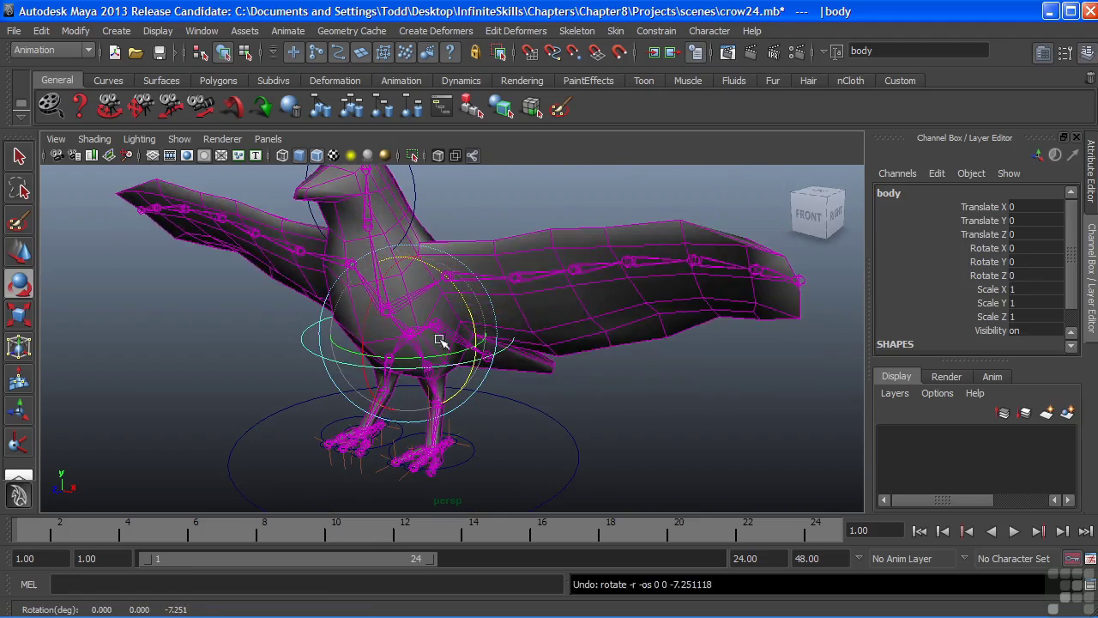
Test the body control by rotating it slightly and moving it several times in different directions.
{"action": "mouse_move", "coordinate": [355, 343]}
{"action": "left_mouse_down"}
{"action": "mouse_move", "coordinate": [363, 324]}
{"action": "mouse_move", "coordinate": [346, 344]}
{"action": "left_mouse_up"}
{"action": "key", "text": "ctrl+z"}
{"action": "key", "text": "w"}
{"action": "left_click_drag", "start_coordinate": [427, 331], "coordinate": [427, 364]}
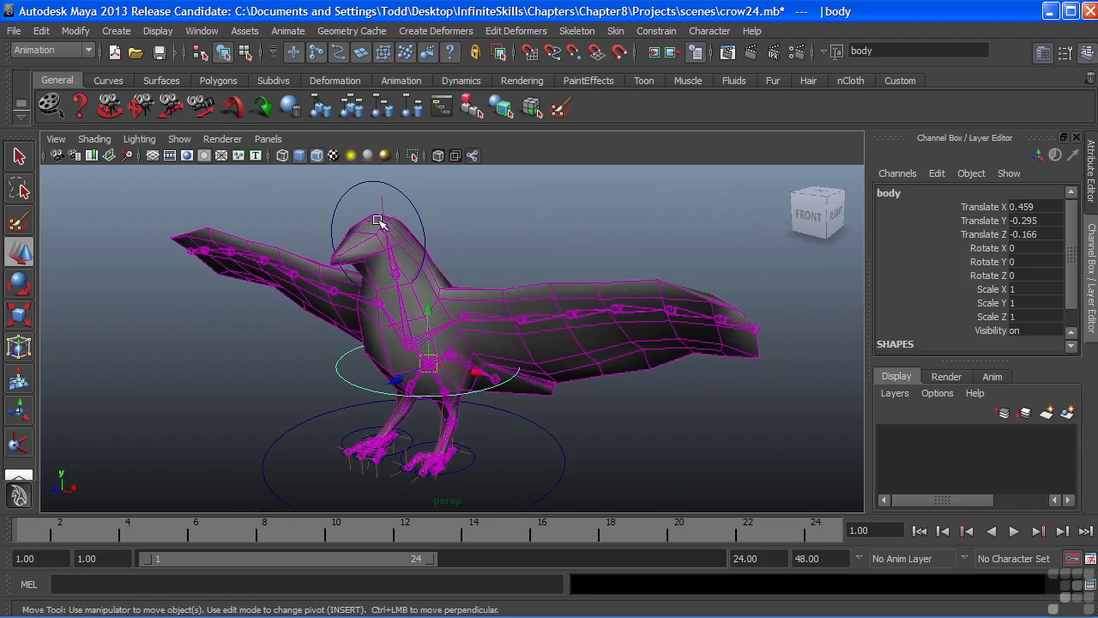
{"action": "mouse_move", "coordinate": [431, 365]}
{"action": "left_mouse_down"}
{"action": "mouse_move", "coordinate": [407, 363]}
{"action": "mouse_move", "coordinate": [447, 374]}
{"action": "mouse_move", "coordinate": [417, 349]}
{"action": "mouse_move", "coordinate": [439, 388]}
{"action": "mouse_move", "coordinate": [429, 348]}
{"action": "left_mouse_up"}
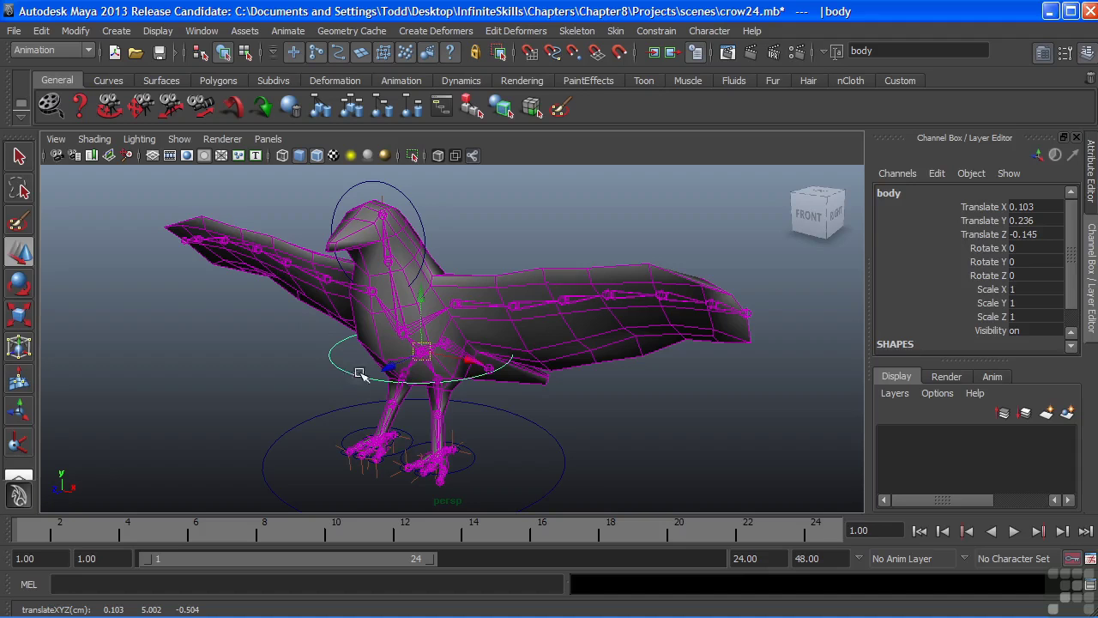
{"action": "left_click_drag", "start_coordinate": [424, 350], "coordinate": [400, 353]}
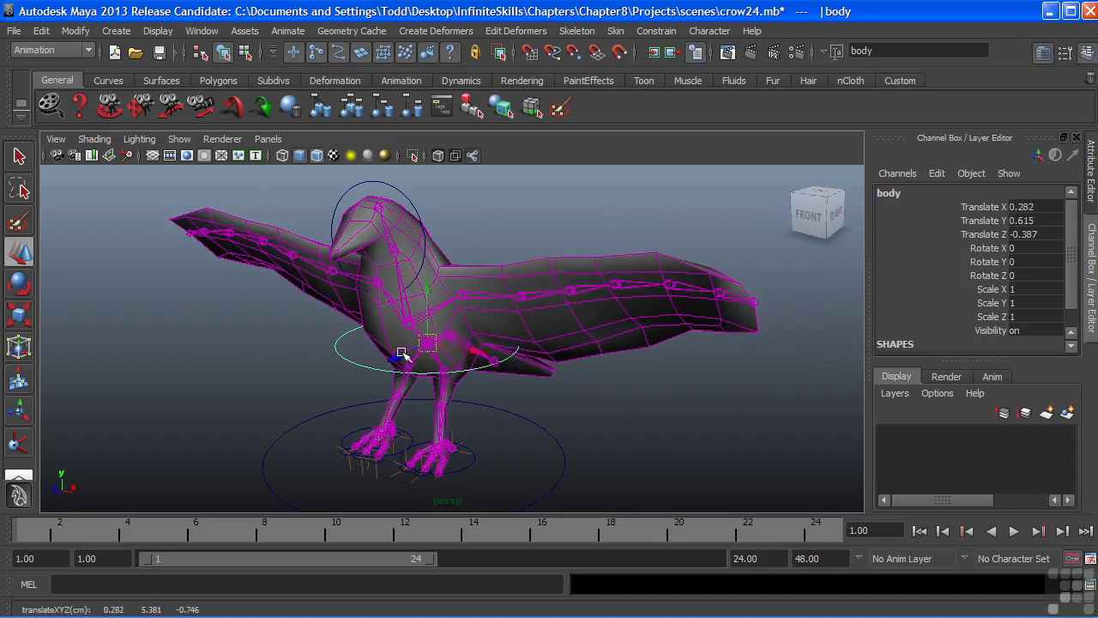
Undo the test moves of the body control back to zero translation.
{"action": "key", "text": "ctrl+z"}
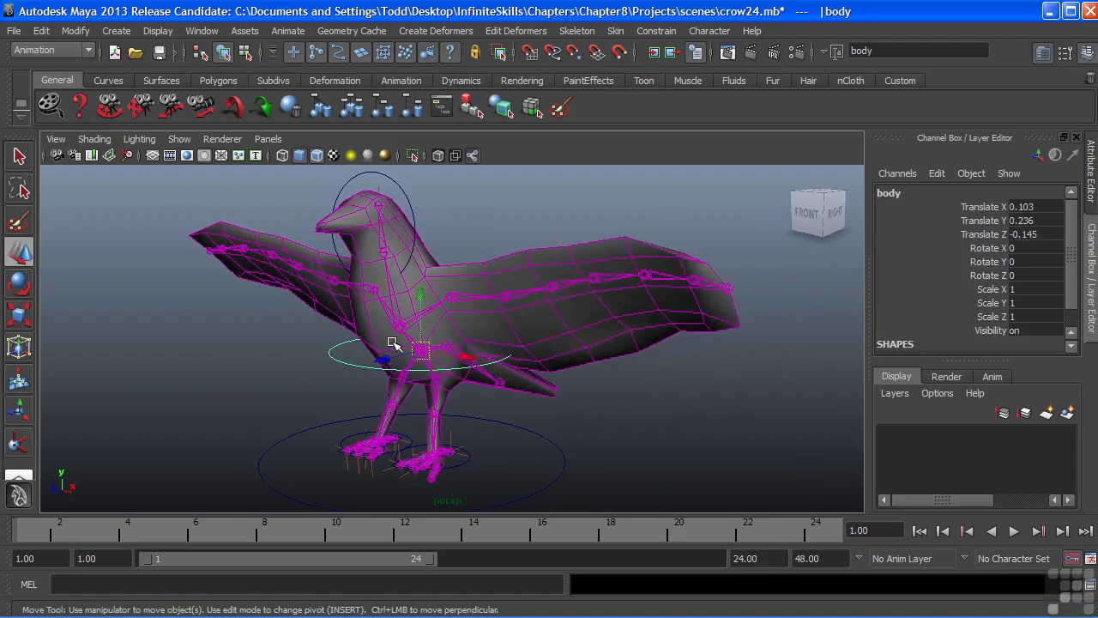
{"action": "key", "text": "ctrl+z"}
{"action": "middle_click_drag", "start_coordinate": [392, 343], "coordinate": [386, 315], "text": "alt"}
{"action": "right_click_drag", "start_coordinate": [366, 305], "coordinate": [379, 308], "text": "alt"}
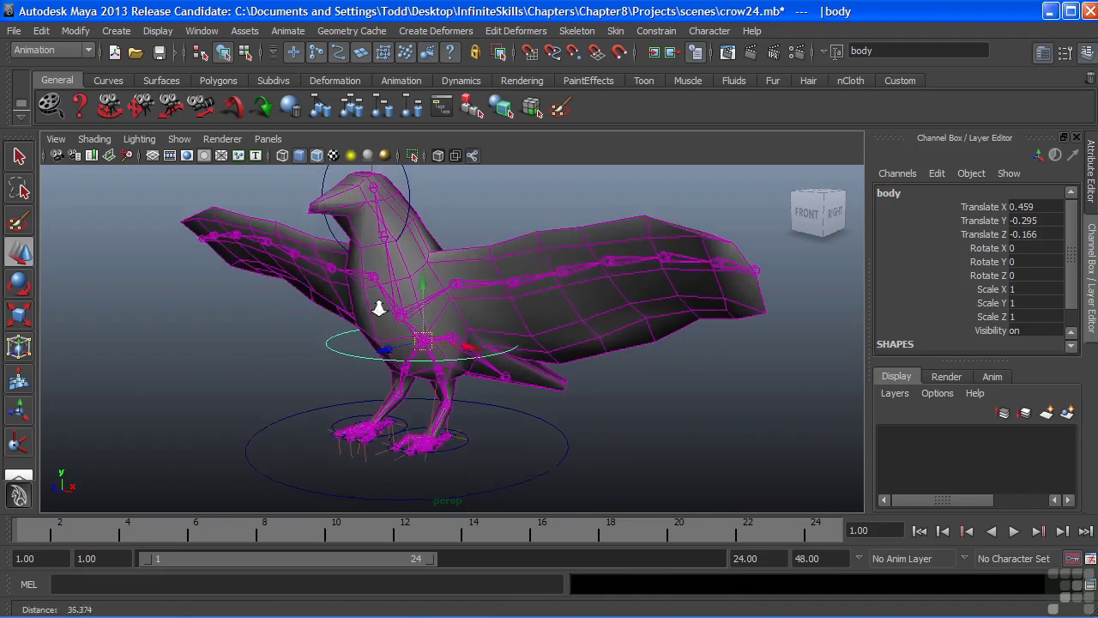
{"action": "key", "text": "ctrl+z"}
{"action": "key", "text": "ctrl+z"}
{"action": "key", "text": "ctrl+z"}
Create a NURBS circle around the crow's chest at about Y 6.018 and Z 1.151, scaled uniformly to about 4.374.
{"action": "left_click_drag", "start_coordinate": [413, 302], "coordinate": [480, 316], "text": "alt"}
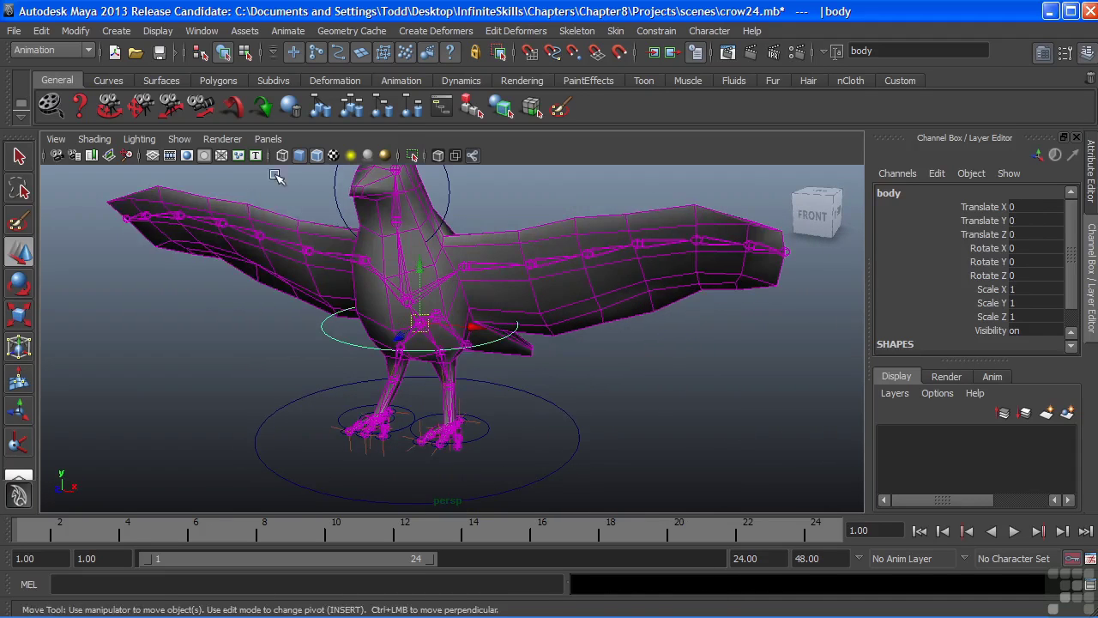
{"action": "left_click", "coordinate": [125, 31]}
{"action": "mouse_move", "coordinate": [155, 61]}
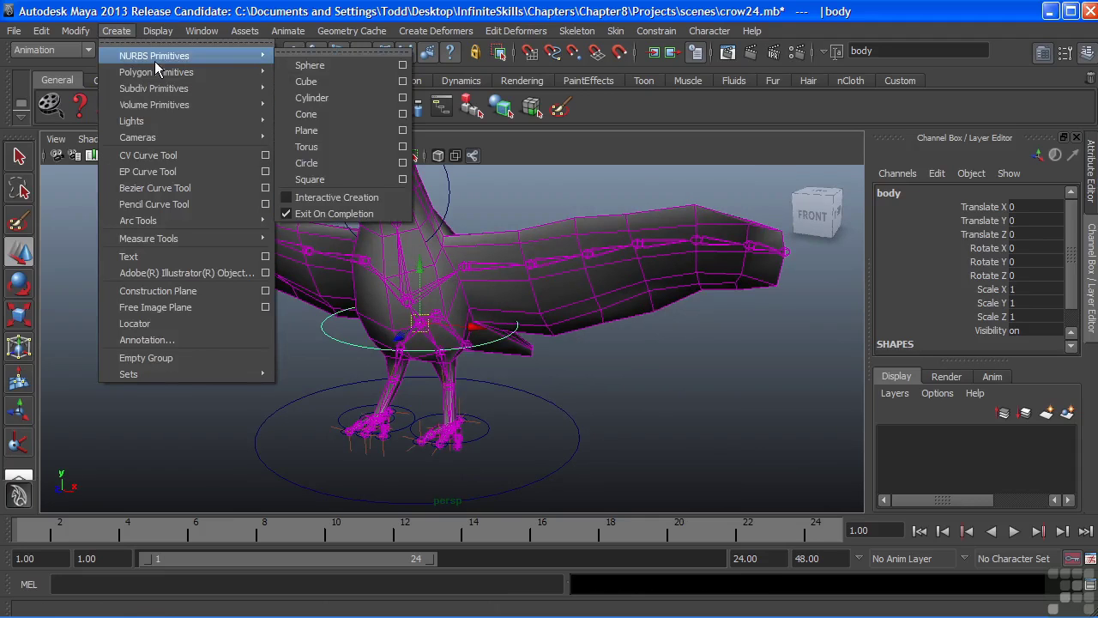
{"action": "left_click", "coordinate": [307, 163]}
{"action": "left_click_drag", "start_coordinate": [420, 430], "coordinate": [416, 330]}
{"action": "key", "text": "r"}
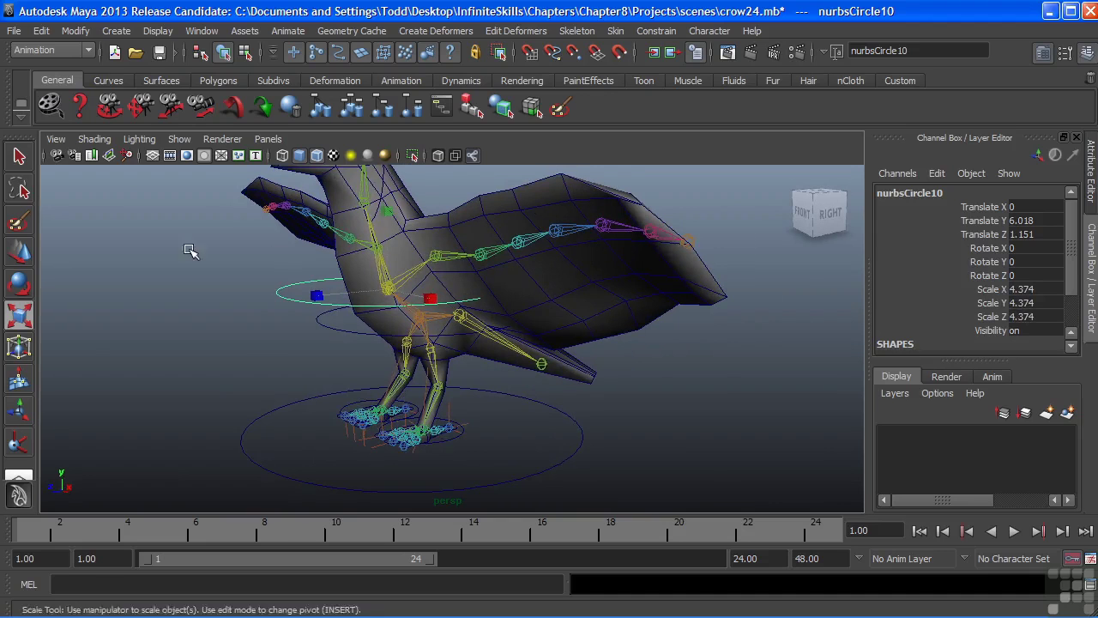
Freeze the transformations of the chest circle and delete its history.
{"action": "left_click", "coordinate": [75, 31]}
{"action": "left_click", "coordinate": [95, 89]}
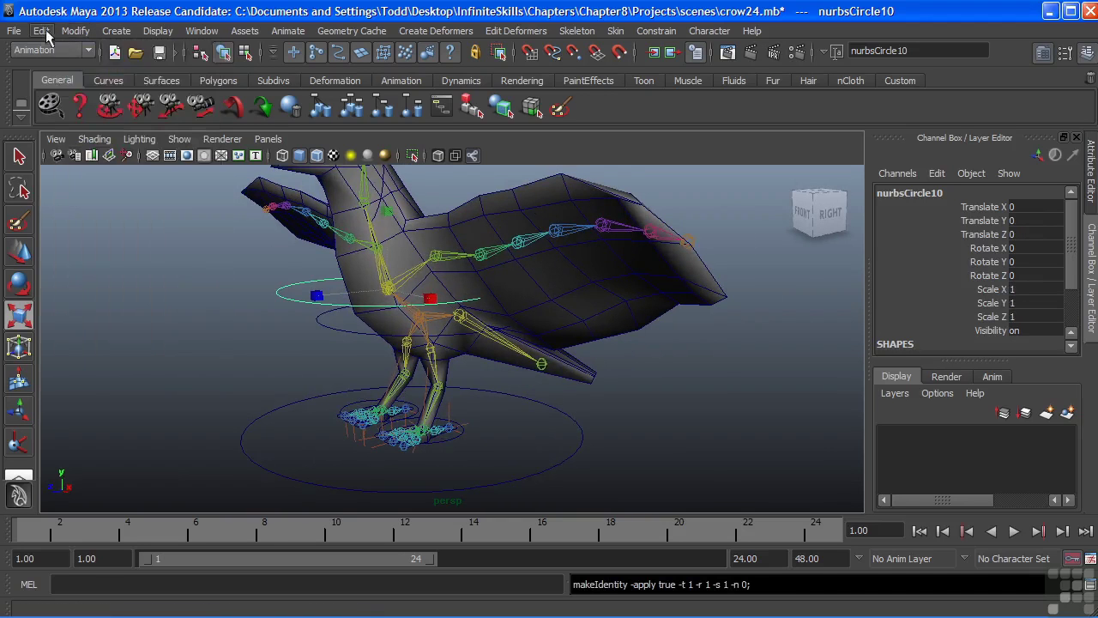
{"action": "left_click", "coordinate": [41, 31]}
{"action": "mouse_move", "coordinate": [85, 209]}
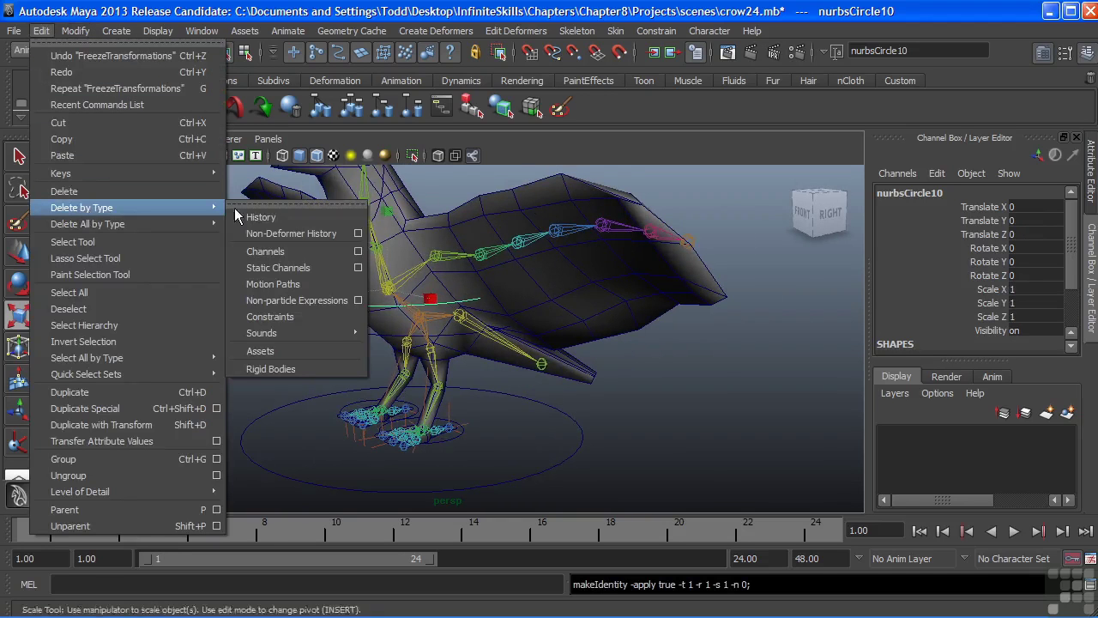
{"action": "left_click", "coordinate": [259, 217]}
Add a parent constraint from the chest circle to the joint where the neck and wings branch off.
{"action": "left_click", "coordinate": [383, 293]}
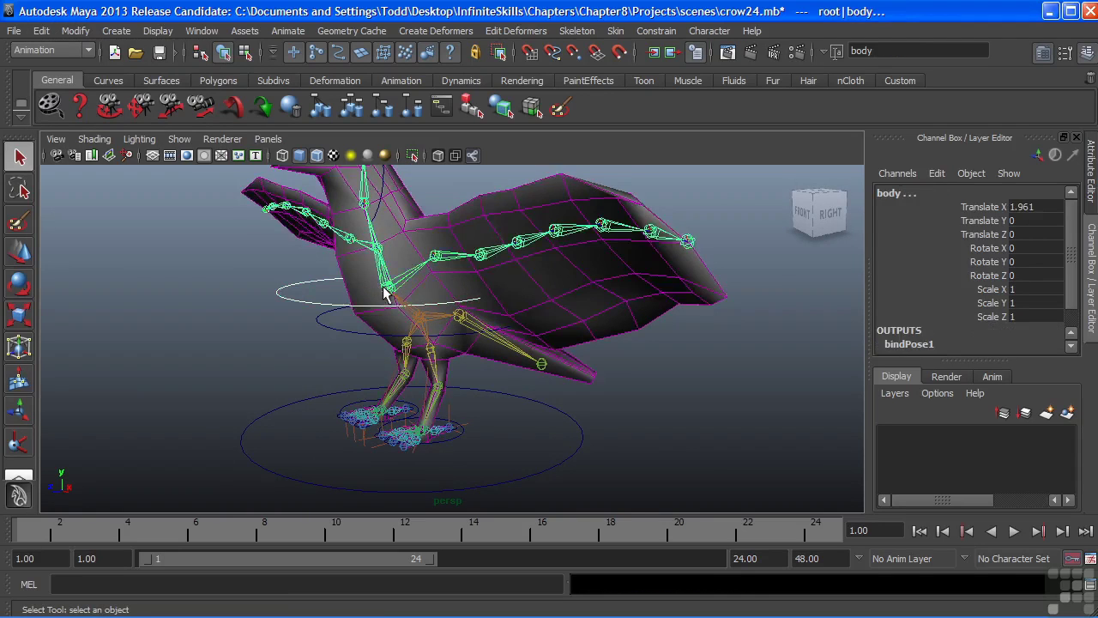
{"action": "left_click_drag", "start_coordinate": [292, 306], "coordinate": [387, 323], "text": "alt"}
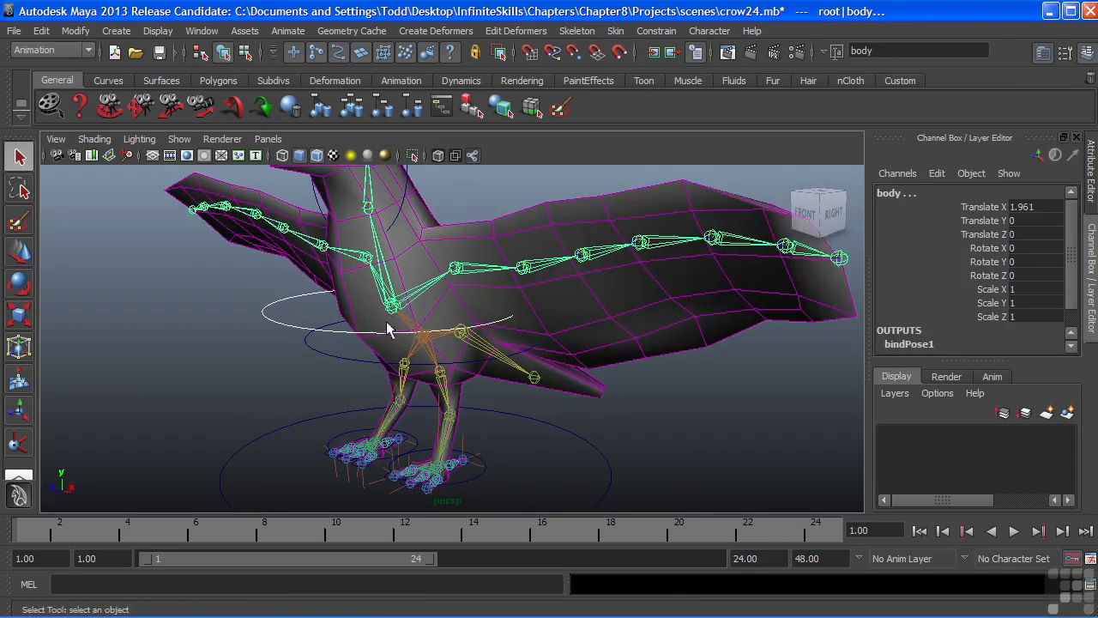
{"action": "left_click", "coordinate": [656, 30]}
{"action": "left_click", "coordinate": [675, 119]}
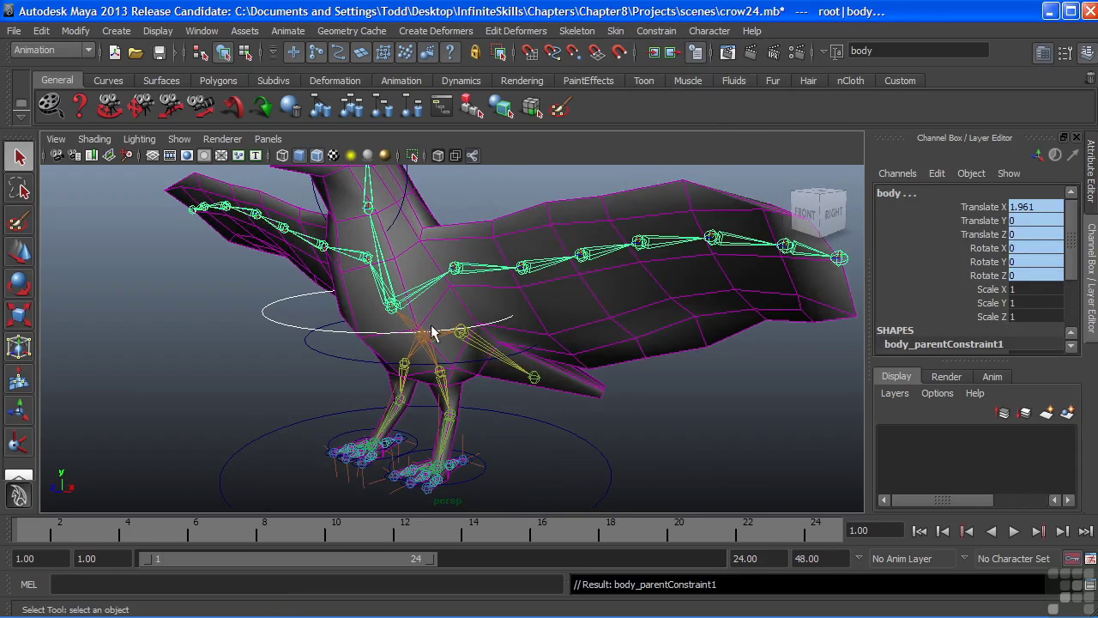
{"action": "left_click_drag", "start_coordinate": [432, 333], "coordinate": [349, 333], "text": "alt"}
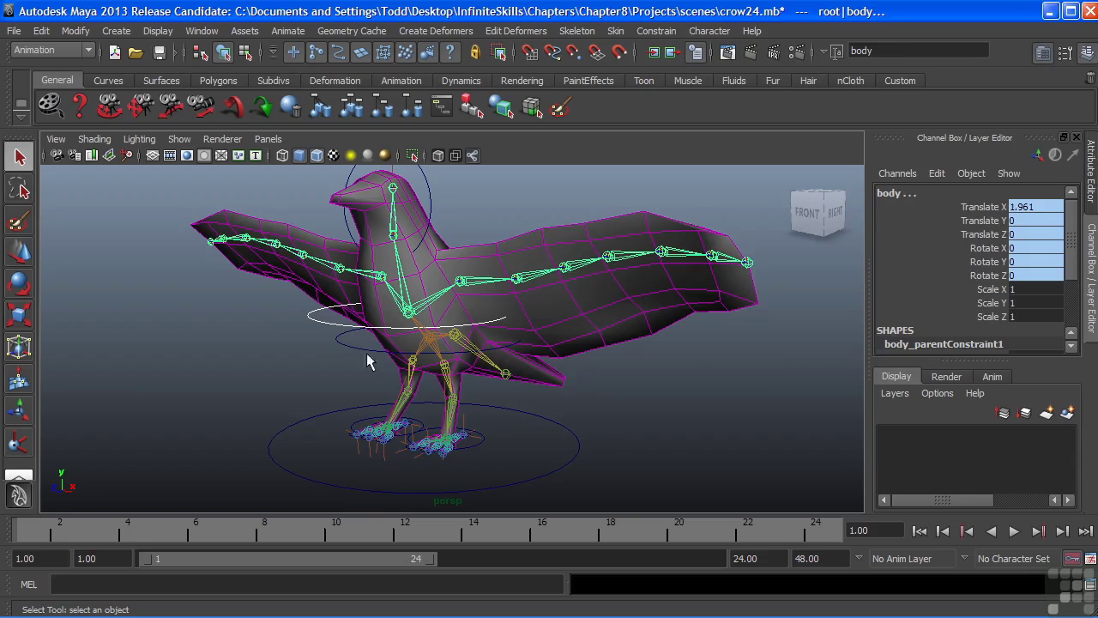
Rename the chest circle as upperBody.
{"action": "left_click", "coordinate": [367, 327]}
{"action": "left_click", "coordinate": [901, 192]}
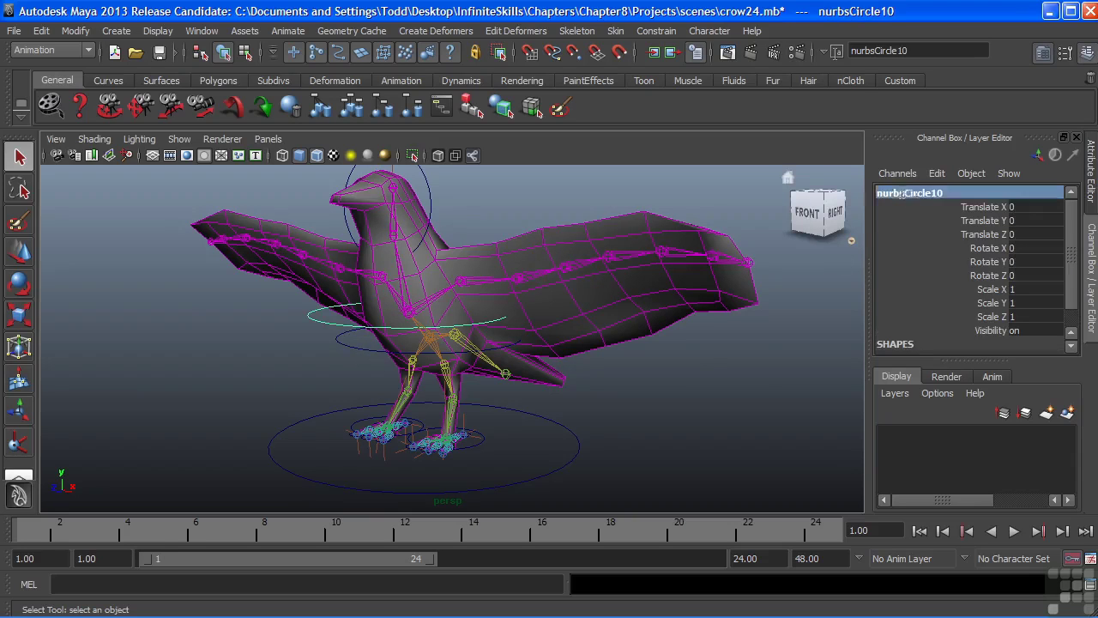
{"action": "type", "text": "upper"}
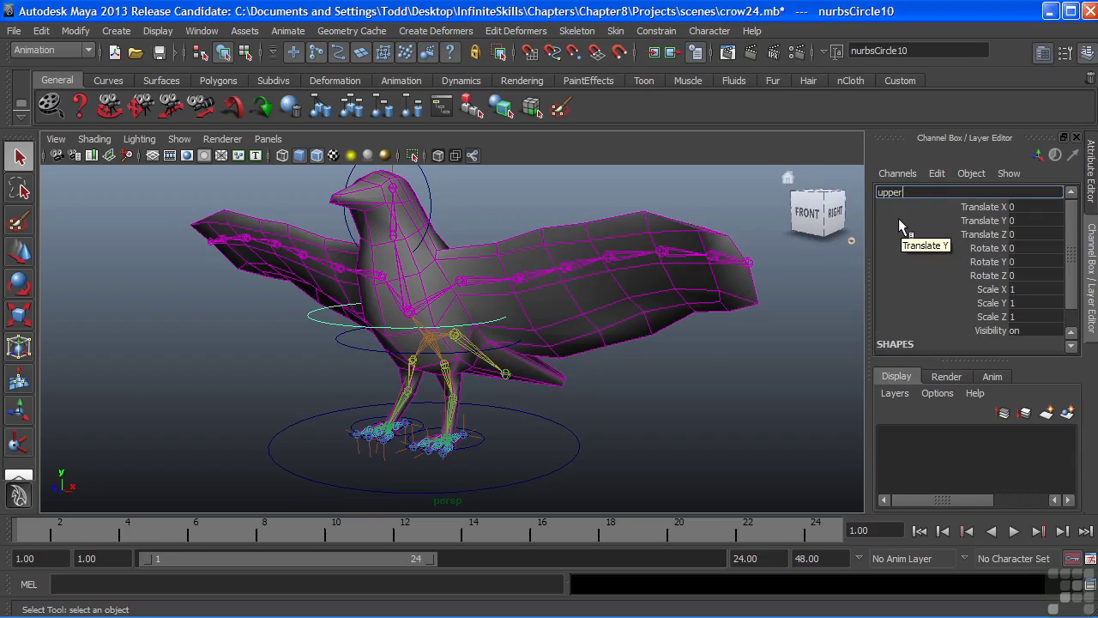
{"action": "type", "text": "Body"}
{"action": "key", "text": "Return"}
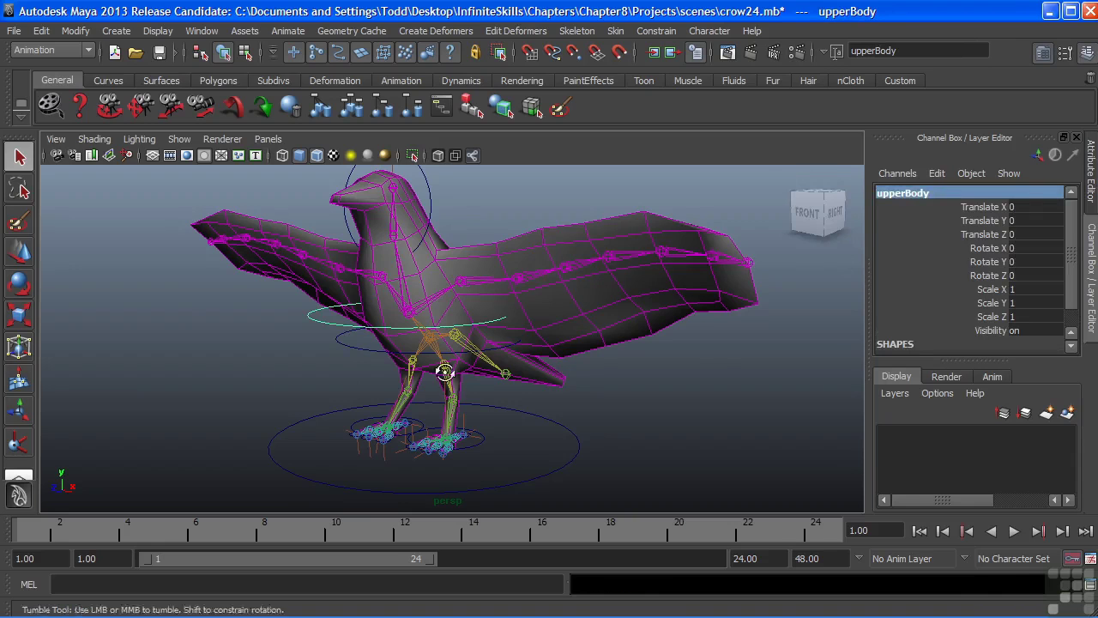
Move the inner front toe control of the crow's right foot to about X -0.001, Y -0.092, Z 0.06.
{"action": "left_click_drag", "start_coordinate": [444, 372], "coordinate": [492, 369], "text": "alt"}
{"action": "middle_click_drag", "start_coordinate": [492, 369], "coordinate": [480, 276], "text": "alt"}
{"action": "right_click_drag", "start_coordinate": [370, 321], "coordinate": [784, 324], "text": "alt"}
{"action": "middle_click_drag", "start_coordinate": [577, 352], "coordinate": [600, 300], "text": "alt"}
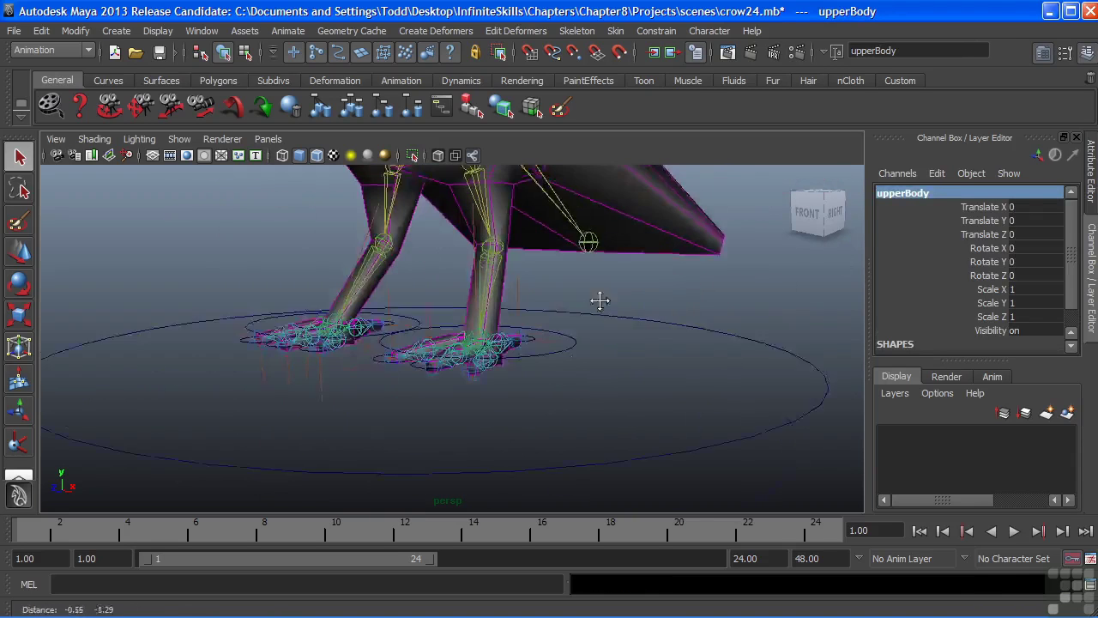
{"action": "left_click_drag", "start_coordinate": [600, 300], "coordinate": [398, 264], "text": "alt"}
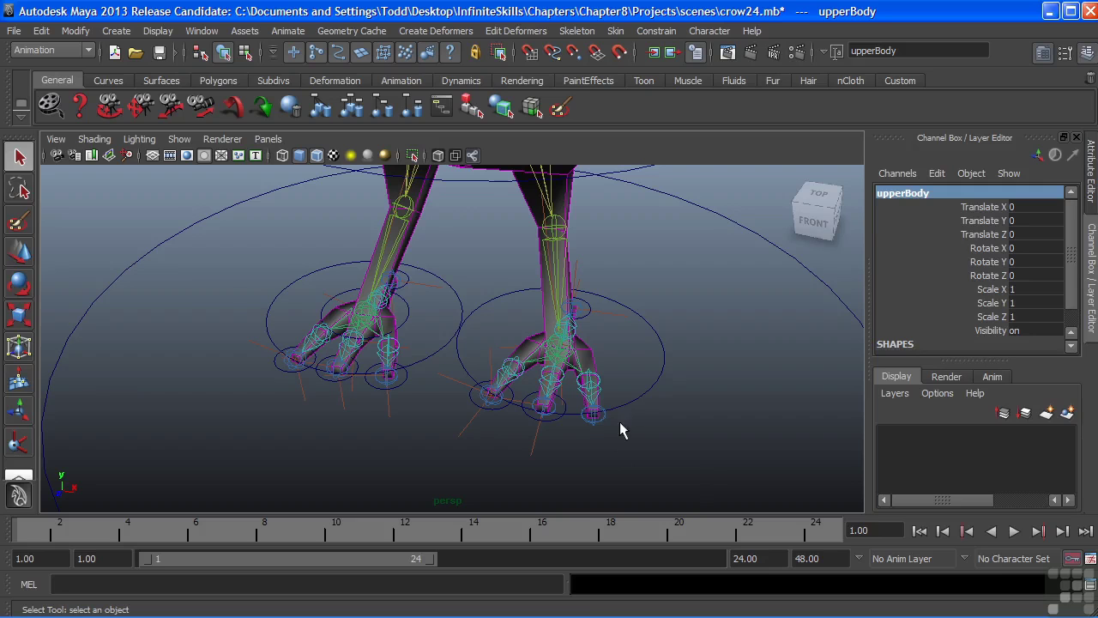
{"action": "left_click", "coordinate": [398, 398]}
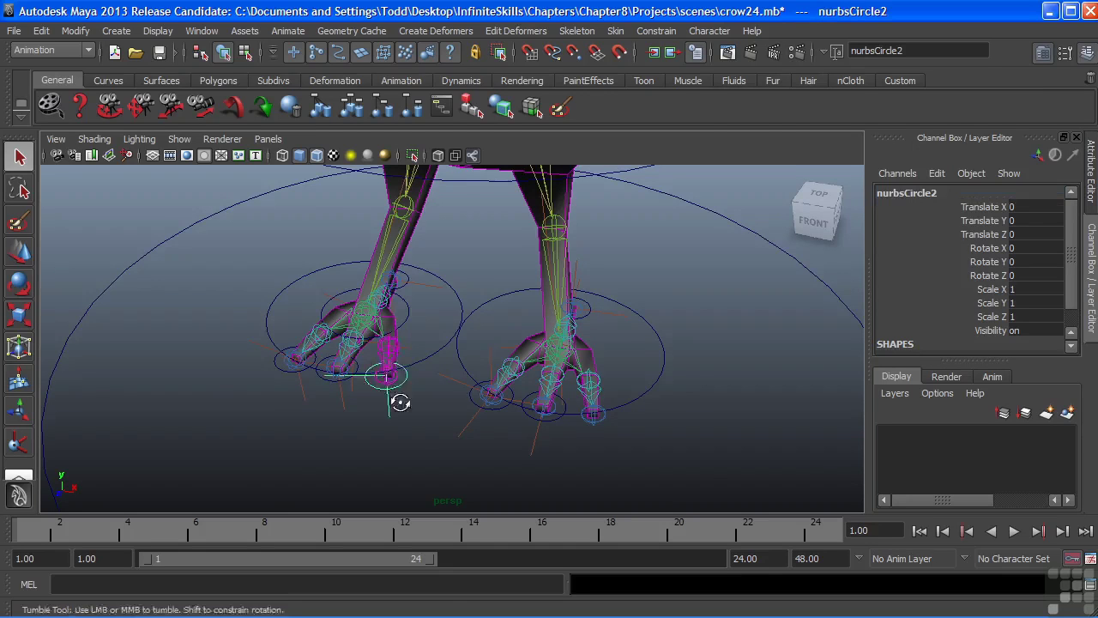
{"action": "left_click_drag", "start_coordinate": [400, 399], "coordinate": [408, 300], "text": "alt"}
{"action": "key", "text": "w"}
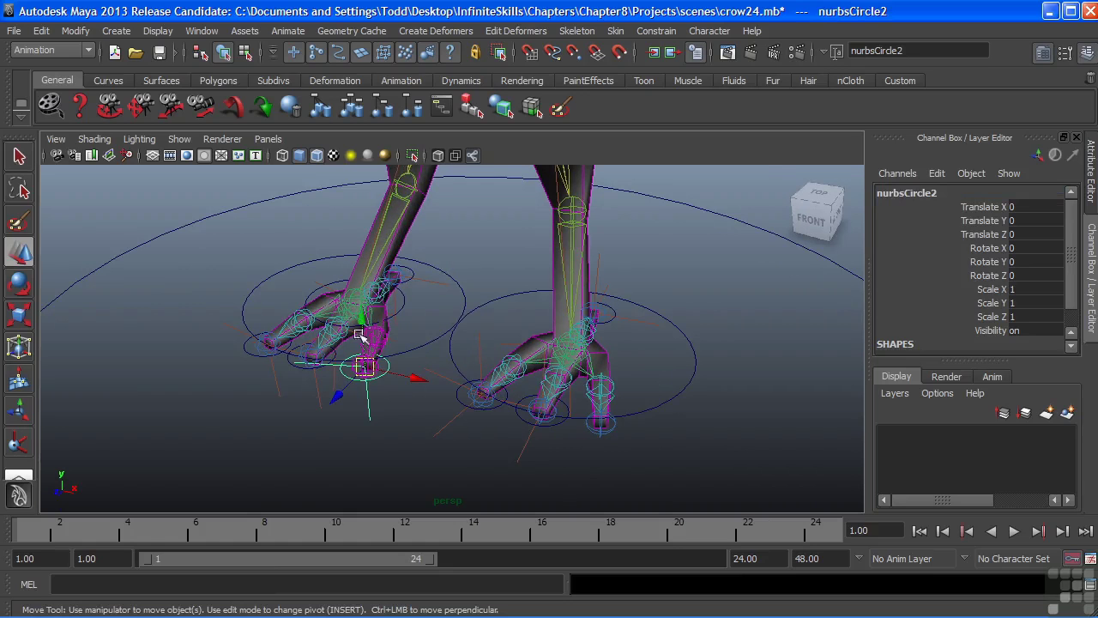
{"action": "left_click_drag", "start_coordinate": [368, 363], "coordinate": [283, 397]}
Try another small move of the right foot's inner toe control and undo it.
{"action": "right_click_drag", "start_coordinate": [283, 397], "coordinate": [370, 385], "text": "alt"}
{"action": "middle_click_drag", "start_coordinate": [370, 385], "coordinate": [443, 372], "text": "alt"}
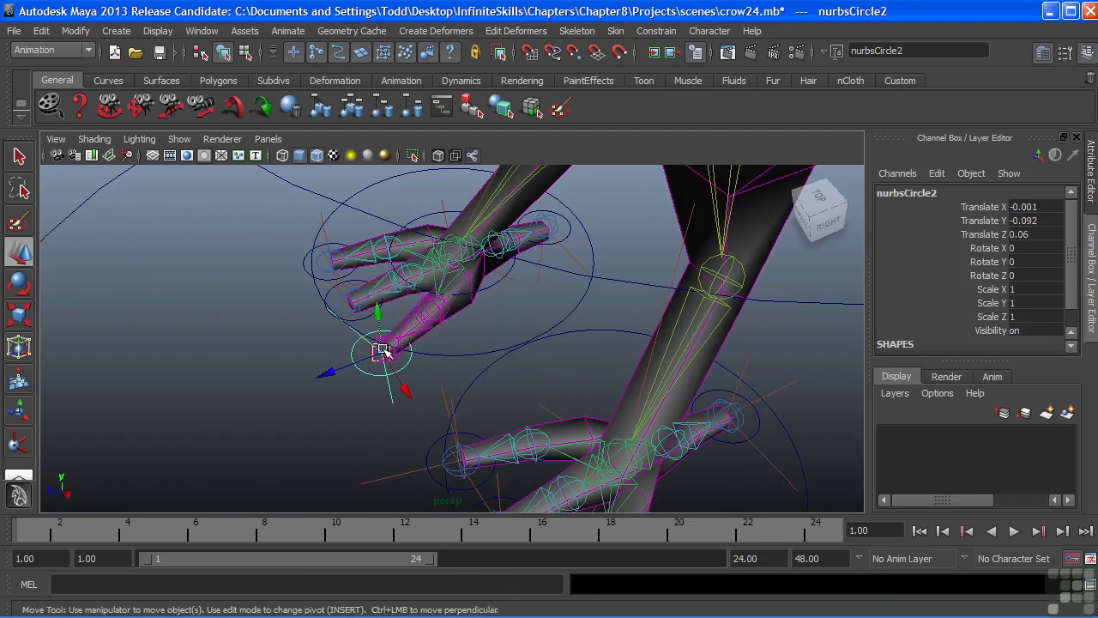
{"action": "mouse_move", "coordinate": [383, 351]}
{"action": "left_mouse_down"}
{"action": "mouse_move", "coordinate": [398, 345]}
{"action": "mouse_move", "coordinate": [374, 316]}
{"action": "mouse_move", "coordinate": [412, 334]}
{"action": "mouse_move", "coordinate": [406, 350]}
{"action": "mouse_move", "coordinate": [375, 336]}
{"action": "mouse_move", "coordinate": [420, 343]}
{"action": "mouse_move", "coordinate": [382, 341]}
{"action": "mouse_move", "coordinate": [430, 346]}
{"action": "mouse_move", "coordinate": [356, 343]}
{"action": "mouse_move", "coordinate": [389, 346]}
{"action": "left_mouse_up"}
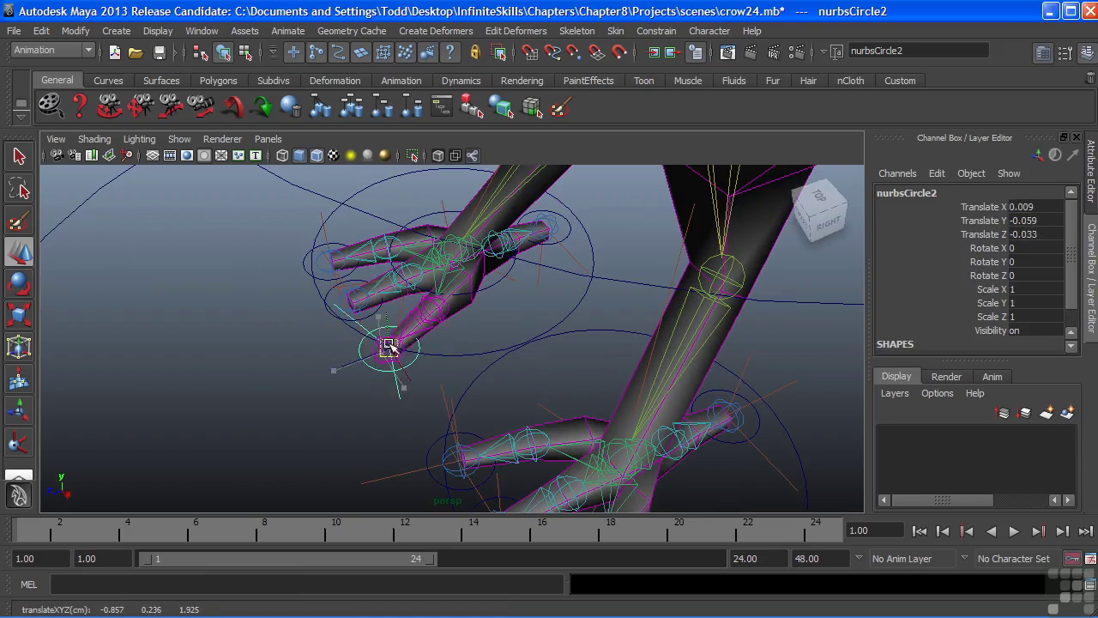
{"action": "key", "text": "ctrl+z"}
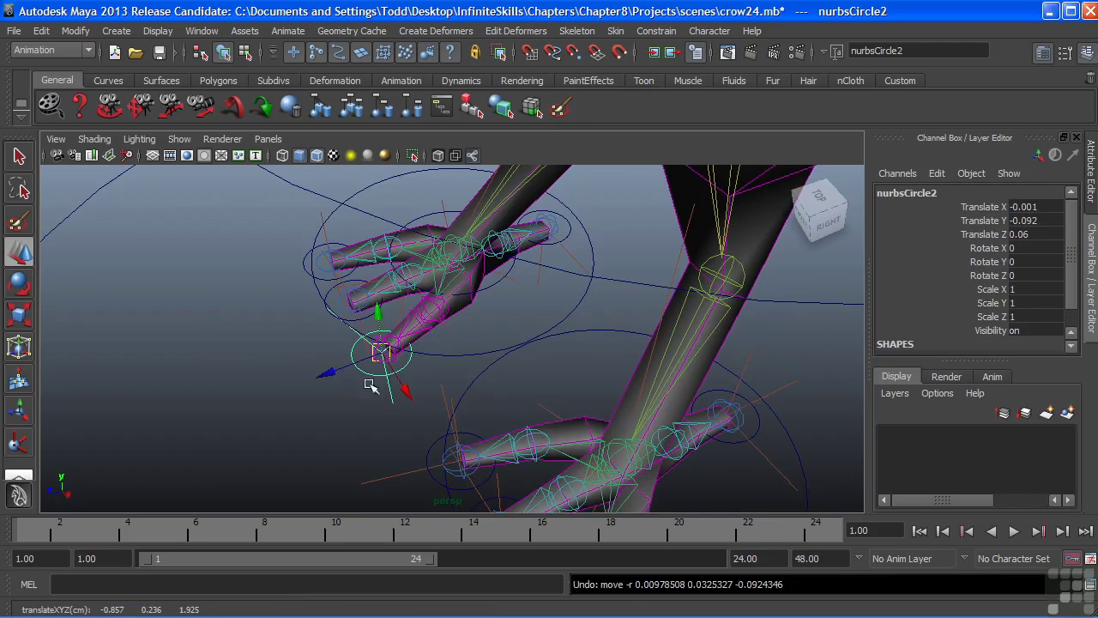
Test the circle control around the right foot's ankle by moving it slightly, and undo the move.
{"action": "left_click_drag", "start_coordinate": [371, 385], "coordinate": [492, 316], "text": "alt"}
{"action": "left_click", "coordinate": [486, 312]}
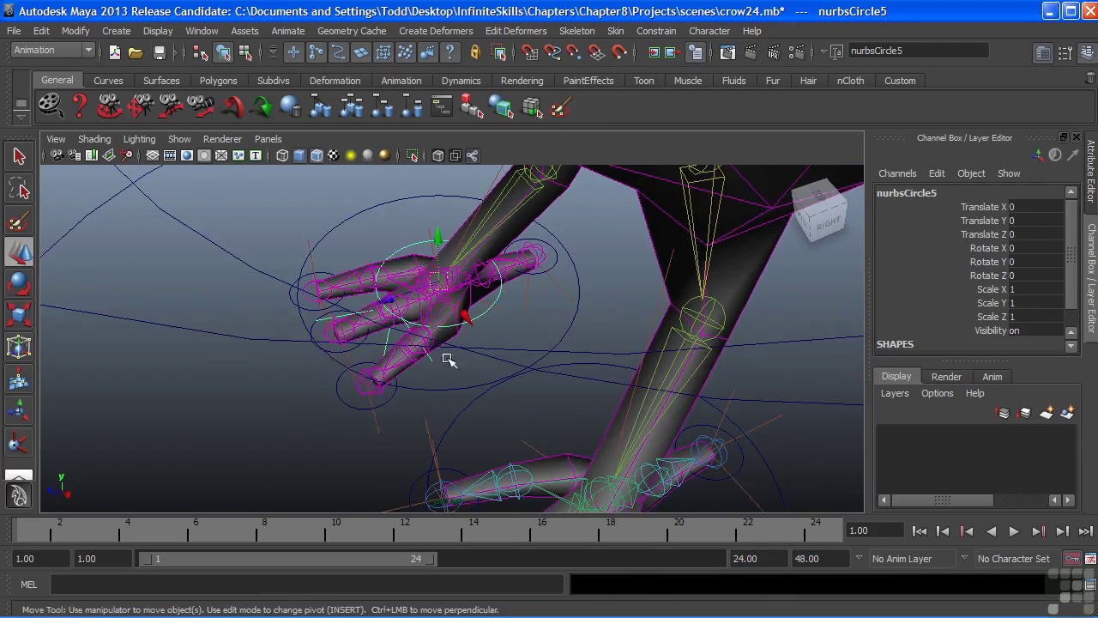
{"action": "left_click_drag", "start_coordinate": [449, 358], "coordinate": [392, 360], "text": "alt"}
{"action": "right_click_drag", "start_coordinate": [392, 360], "coordinate": [523, 358], "text": "alt"}
{"action": "left_click_drag", "start_coordinate": [523, 357], "coordinate": [454, 364], "text": "alt"}
{"action": "left_click_drag", "start_coordinate": [421, 296], "coordinate": [424, 318]}
{"action": "key", "text": "ctrl+z"}
Create an IK handle on the outer front toe of the crow's left foot, from its middle joint to the tip.
{"action": "right_click_drag", "start_coordinate": [518, 318], "coordinate": [335, 321], "text": "alt"}
{"action": "middle_click_drag", "start_coordinate": [530, 362], "coordinate": [451, 255], "text": "alt"}
{"action": "right_click_drag", "start_coordinate": [382, 295], "coordinate": [430, 295], "text": "alt"}
{"action": "left_click_drag", "start_coordinate": [431, 296], "coordinate": [460, 279], "text": "alt"}
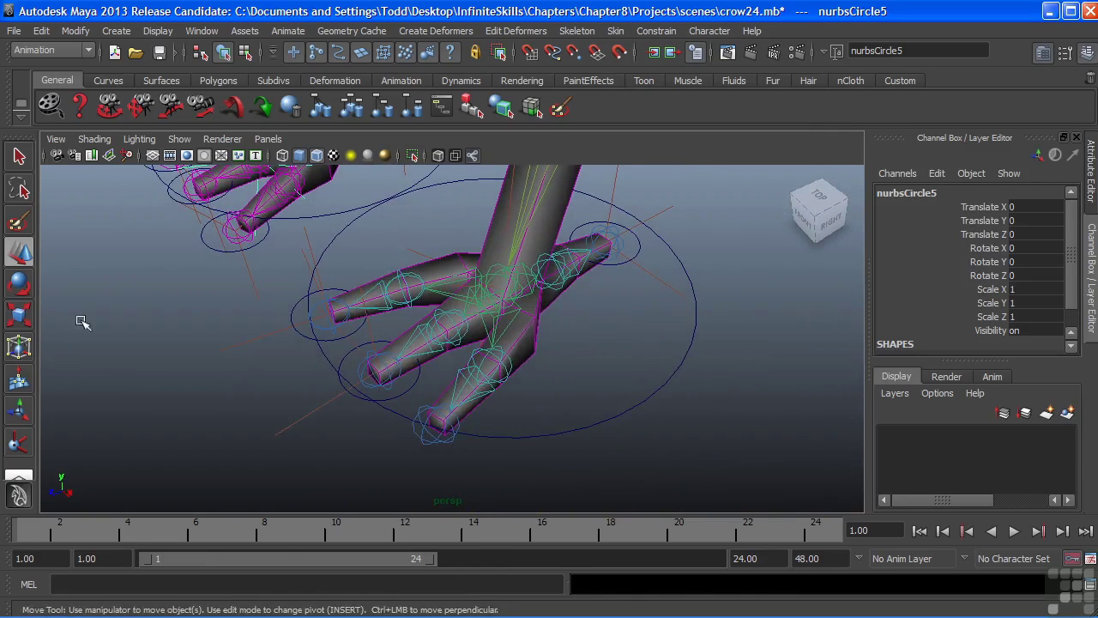
{"action": "left_click", "coordinate": [19, 445]}
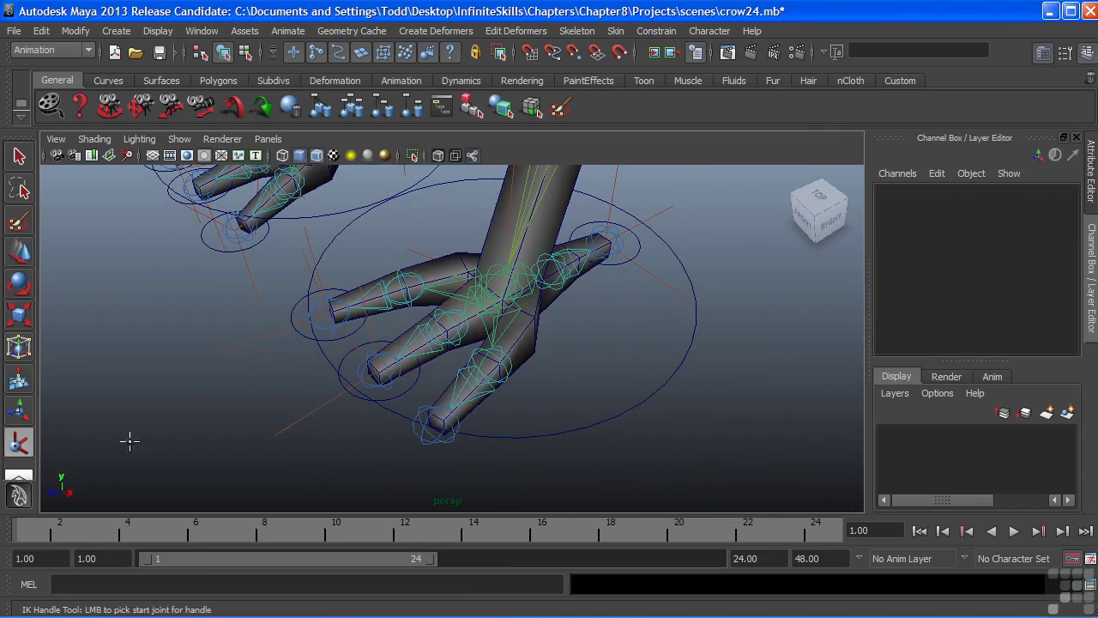
{"action": "left_click", "coordinate": [509, 372]}
{"action": "left_click", "coordinate": [432, 438]}
Duplicate the left foot's middle toe control circle and place the copy around the outer toe tip at about X 3.319, Y -0.001, Z 0.005.
{"action": "middle_click_drag", "start_coordinate": [483, 383], "coordinate": [485, 323], "text": "alt"}
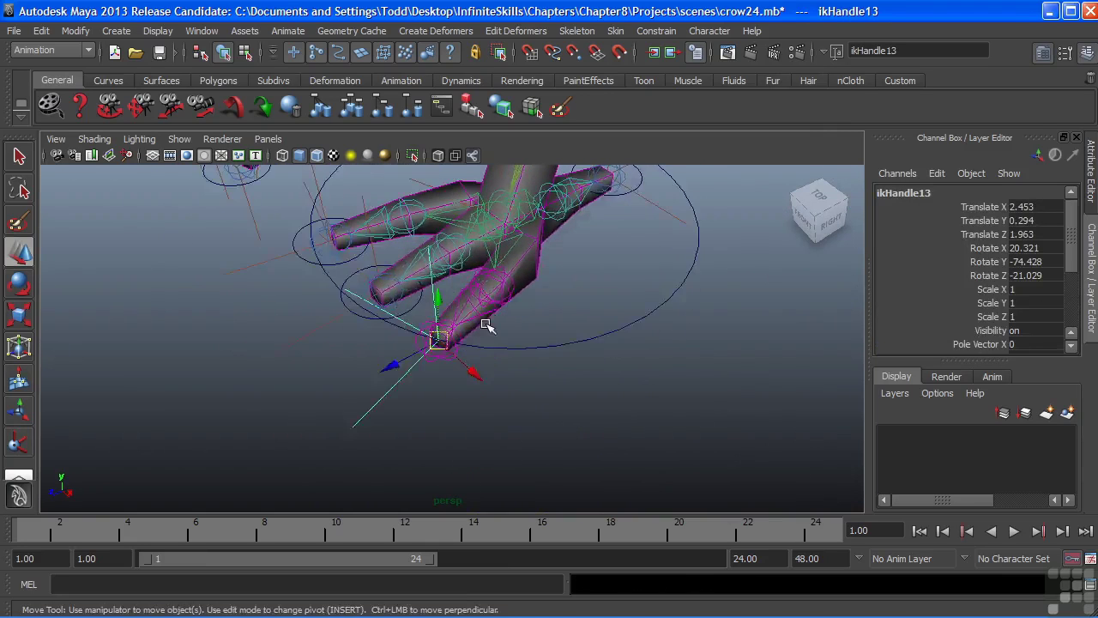
{"action": "left_click_drag", "start_coordinate": [486, 326], "coordinate": [480, 339], "text": "alt"}
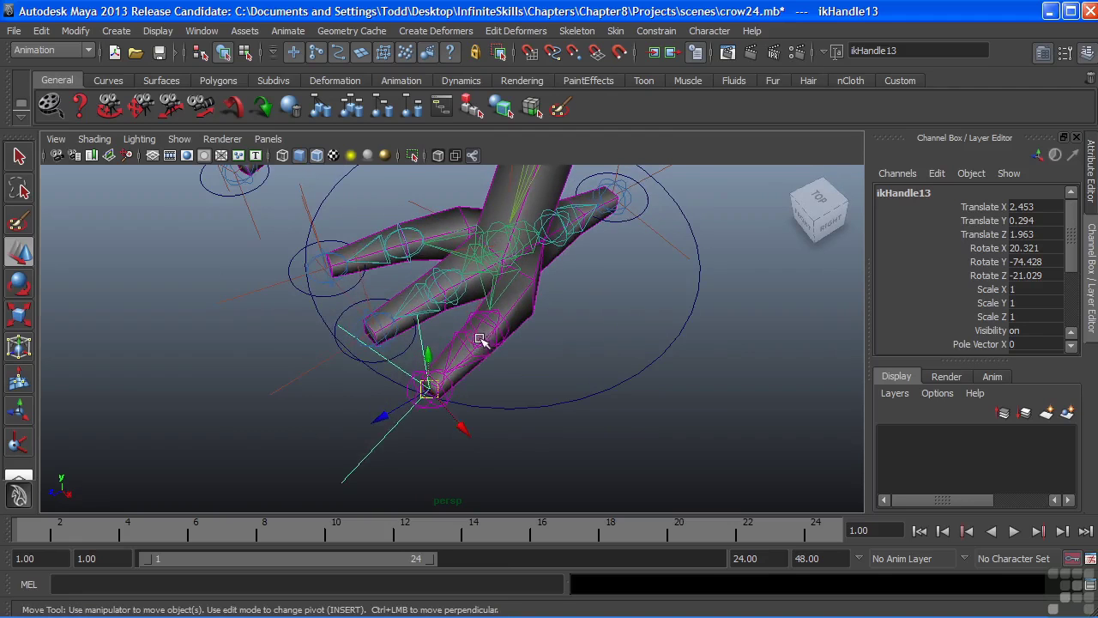
{"action": "left_click", "coordinate": [402, 351]}
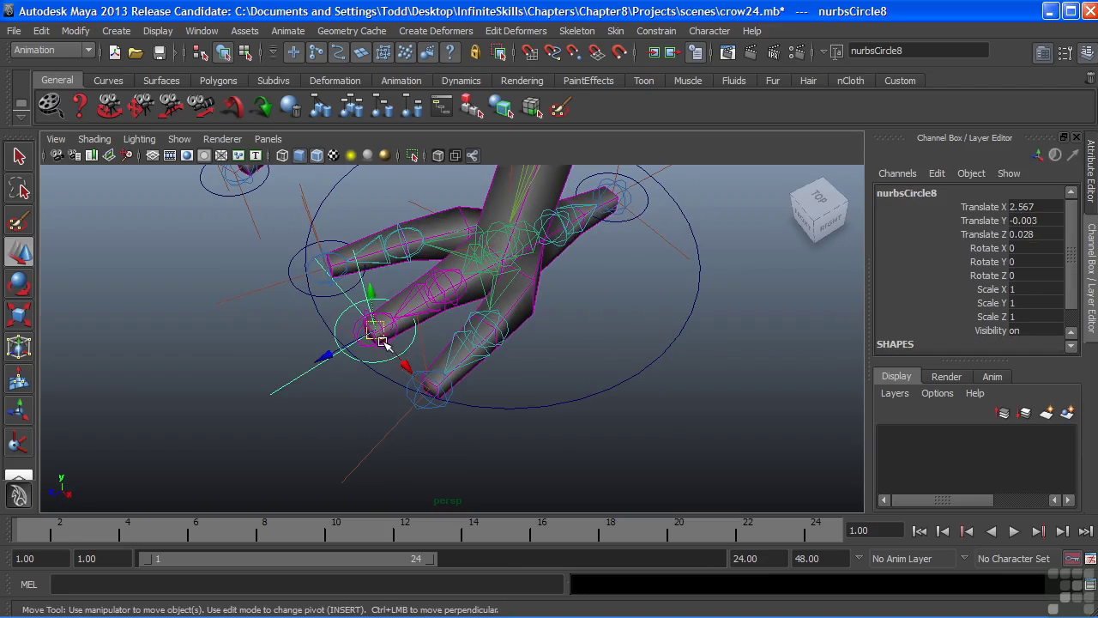
{"action": "key", "text": "ctrl+d"}
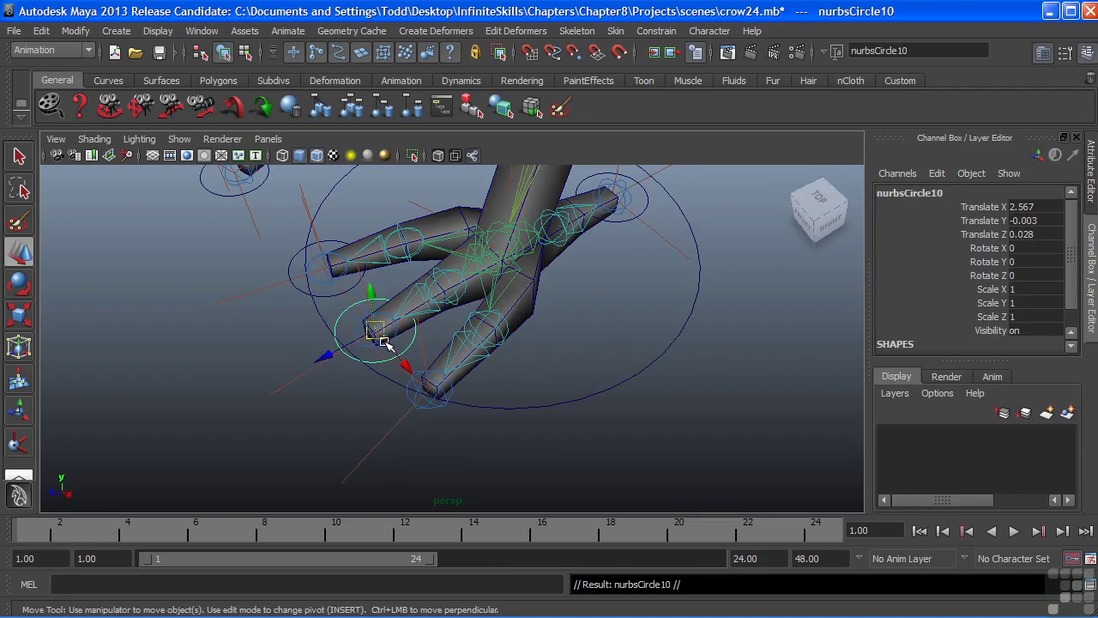
{"action": "left_click_drag", "start_coordinate": [371, 330], "coordinate": [503, 385]}
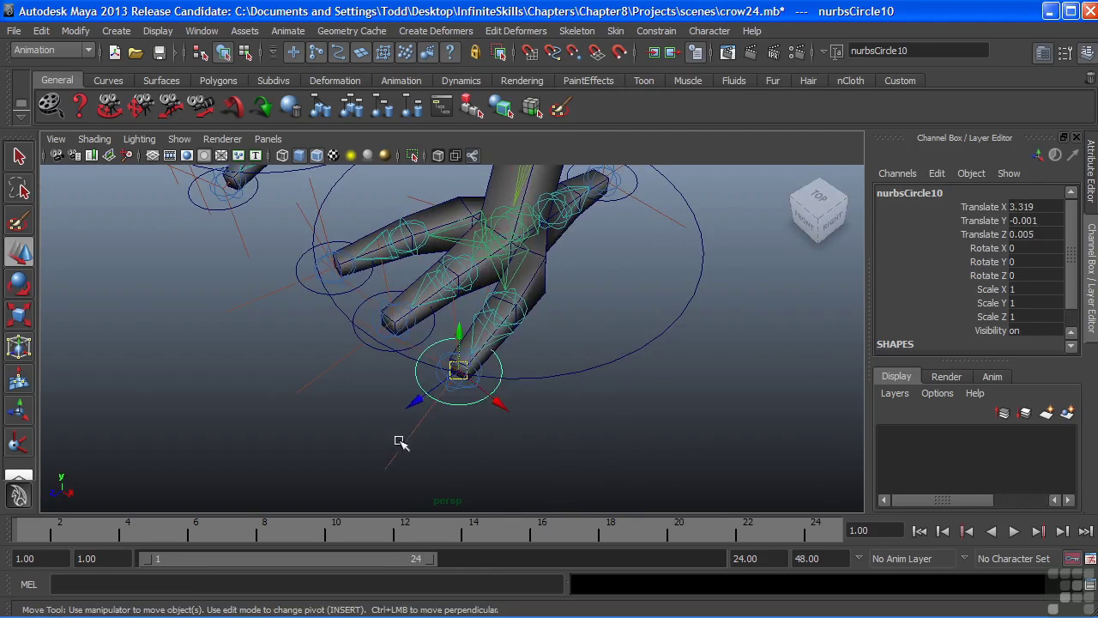
Parent the outer toe's IK handle to the duplicated circle around its tip.
{"action": "left_click_drag", "start_coordinate": [399, 440], "coordinate": [425, 474]}
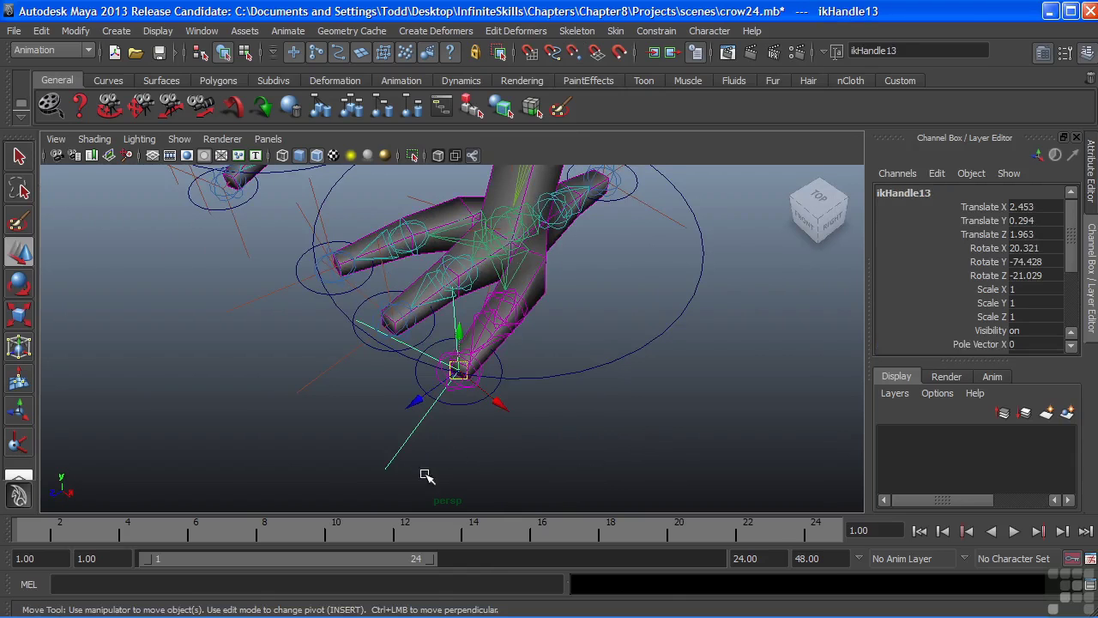
{"action": "left_click", "coordinate": [463, 405]}
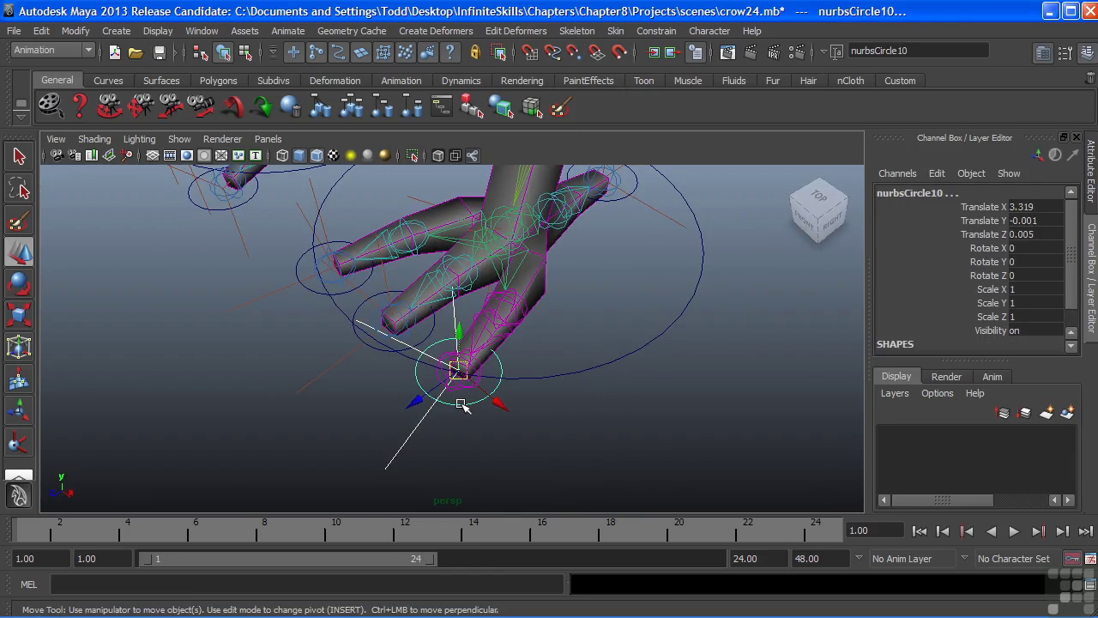
{"action": "key", "text": "Down"}
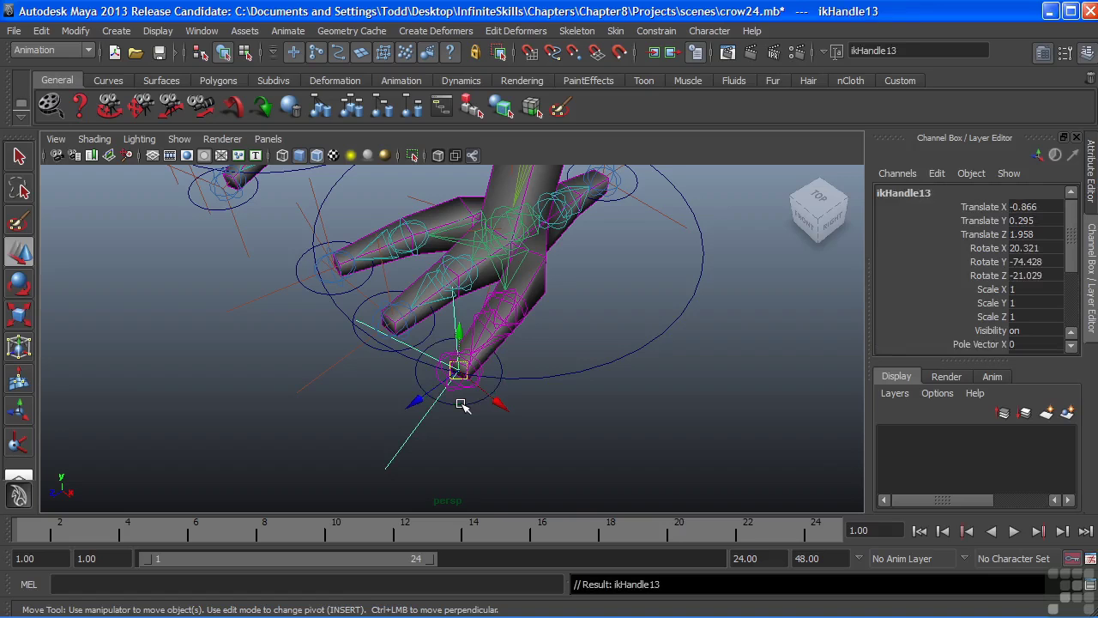
Test the left foot's outer toe control circle by moving it away from the toe, and undo the move.
{"action": "left_click", "coordinate": [463, 406]}
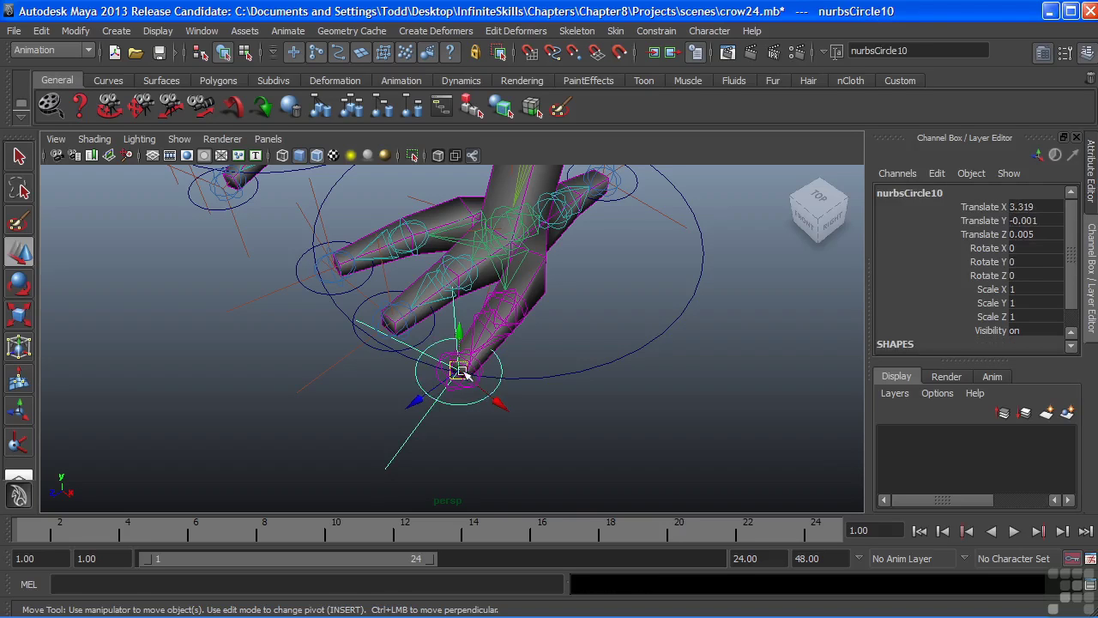
{"action": "left_click_drag", "start_coordinate": [460, 371], "coordinate": [274, 357]}
{"action": "key", "text": "ctrl+z"}
Create an IK handle on the left foot from the ankle joint to the middle joint of the middle toe.
{"action": "left_click", "coordinate": [21, 439]}
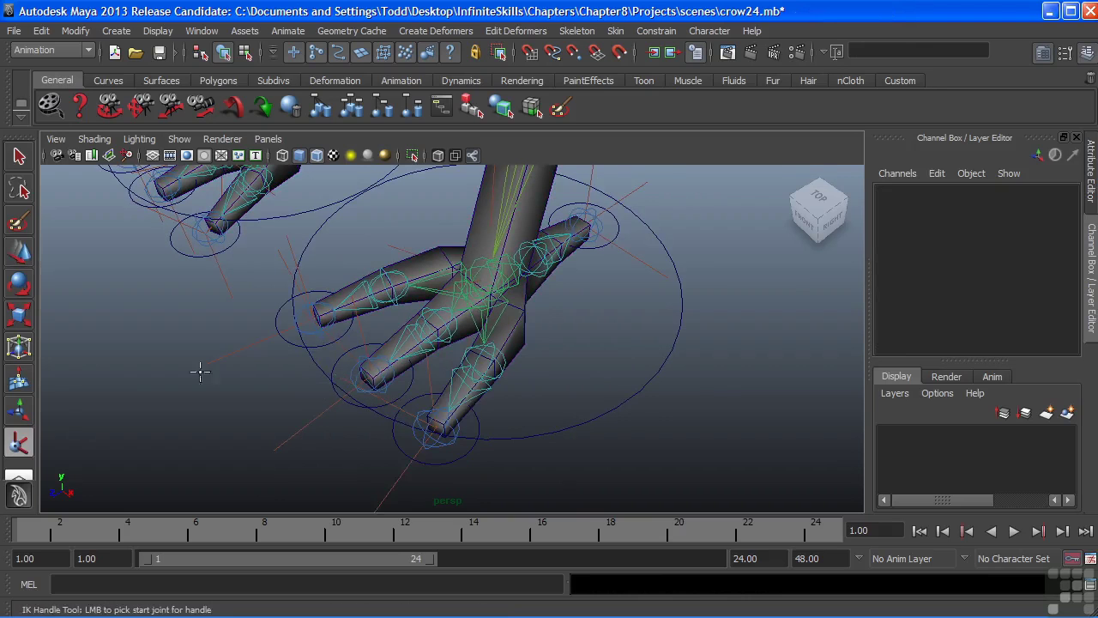
{"action": "left_click_drag", "start_coordinate": [485, 263], "coordinate": [530, 387], "text": "alt"}
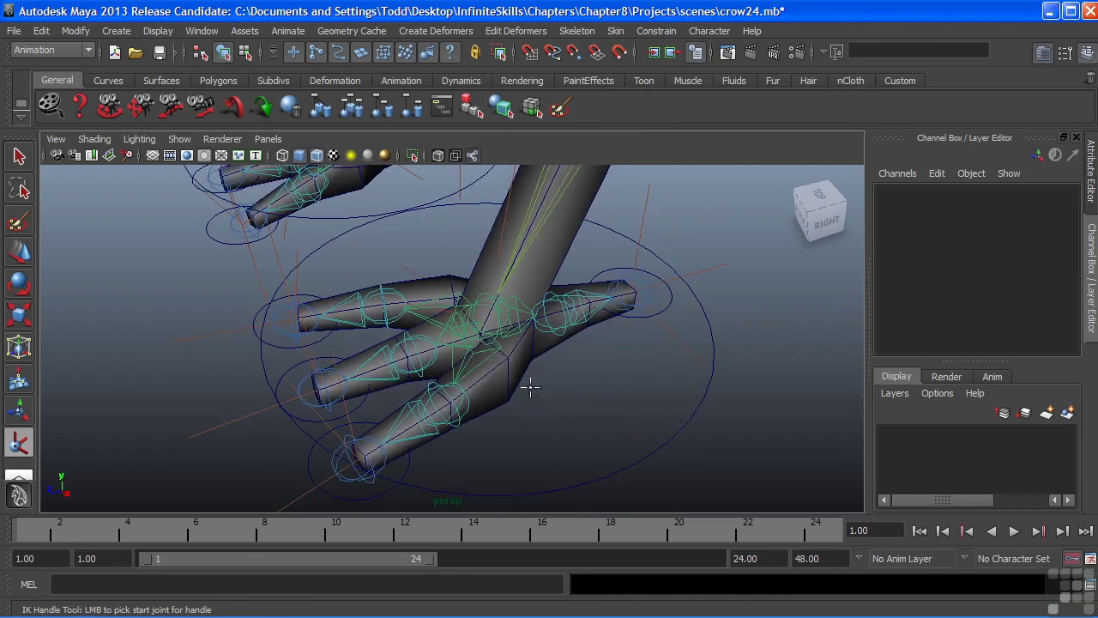
{"action": "left_click", "coordinate": [483, 306]}
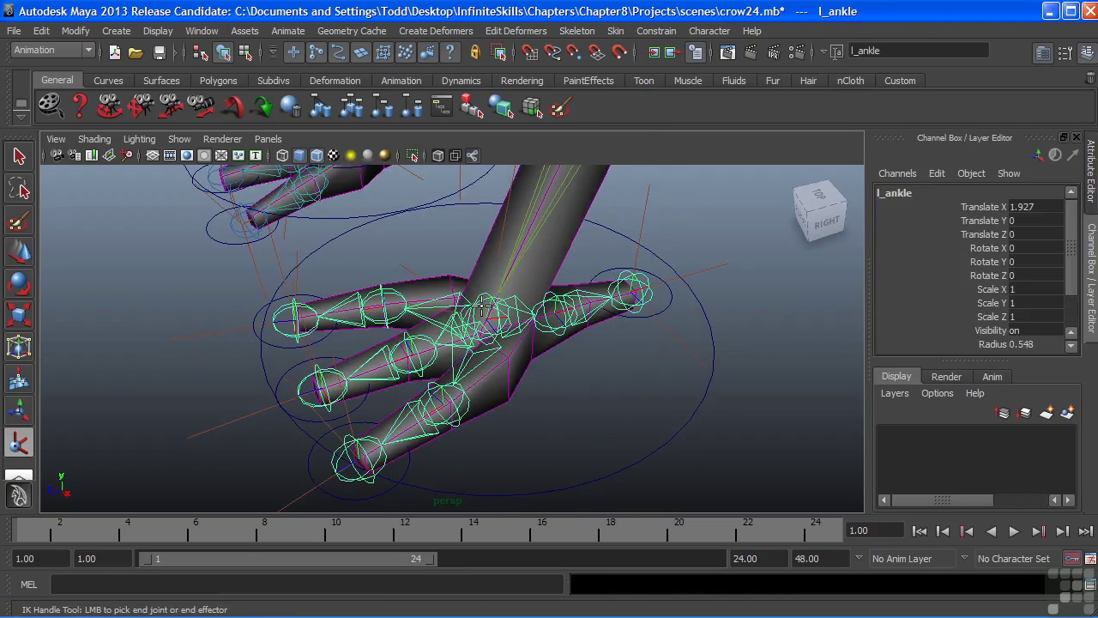
{"action": "left_click", "coordinate": [411, 340]}
{"action": "mouse_move", "coordinate": [416, 350]}
{"action": "left_mouse_down"}
{"action": "mouse_move", "coordinate": [417, 313]}
{"action": "mouse_move", "coordinate": [404, 326]}
{"action": "mouse_move", "coordinate": [435, 353]}
{"action": "mouse_move", "coordinate": [417, 338]}
{"action": "mouse_move", "coordinate": [424, 348]}
{"action": "left_mouse_up"}
Duplicate the small circle around the right ankle and place the copy around the left ankle at about X 3.396.
{"action": "left_click_drag", "start_coordinate": [418, 319], "coordinate": [348, 285], "text": "alt"}
{"action": "left_click", "coordinate": [360, 262]}
{"action": "key", "text": "ctrl+d"}
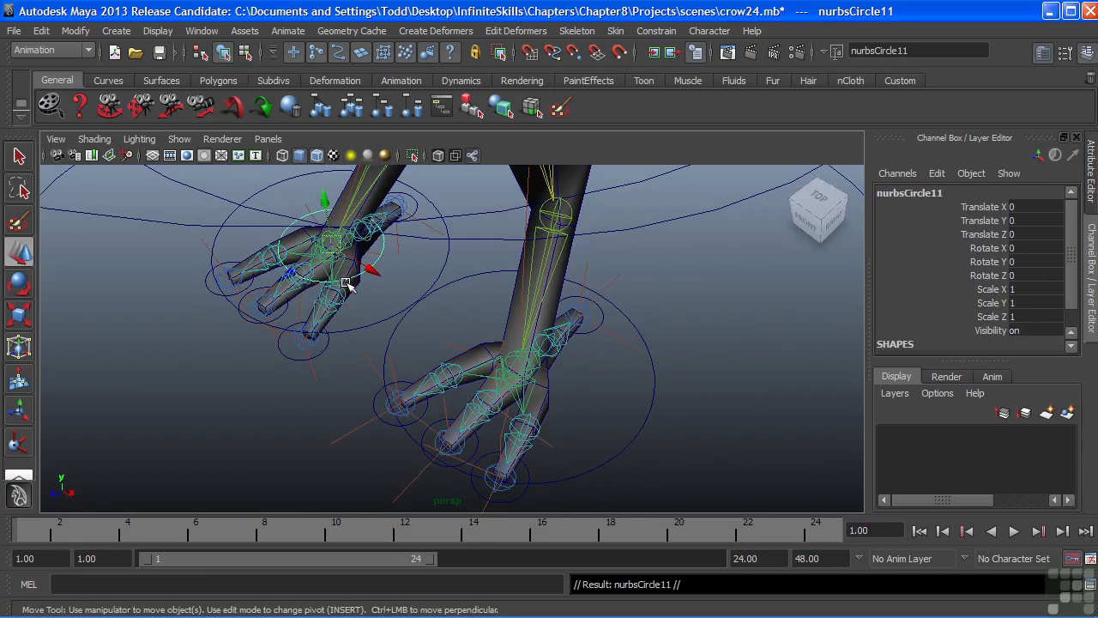
{"action": "left_click_drag", "start_coordinate": [338, 246], "coordinate": [490, 380]}
{"action": "left_click_drag", "start_coordinate": [469, 342], "coordinate": [503, 343], "text": "alt"}
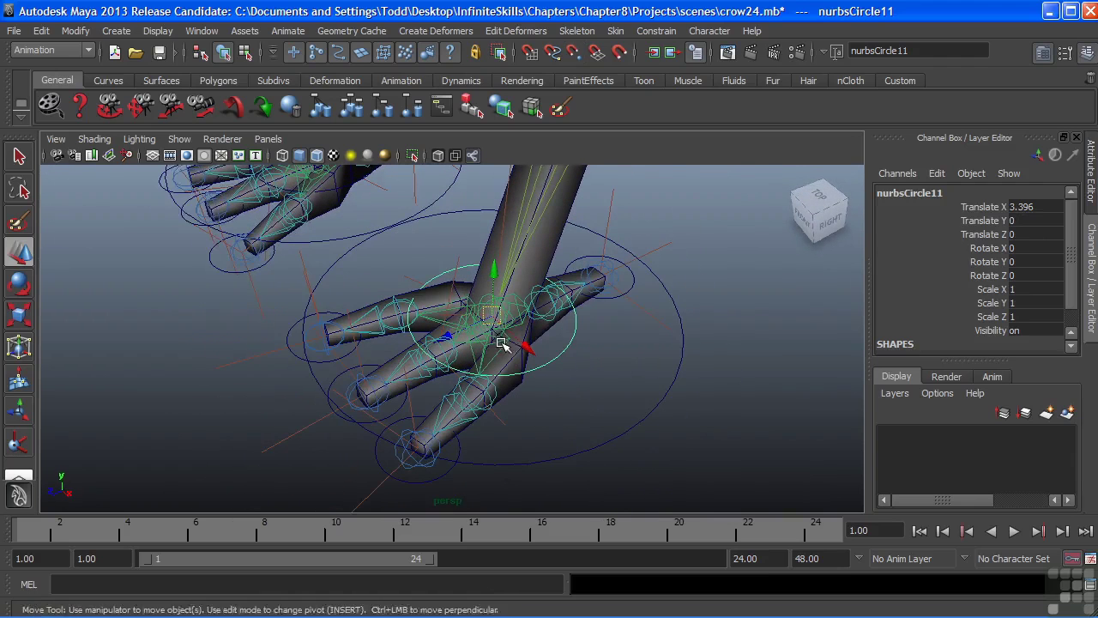
Freeze the transformations of the left ankle circle and of the left foot's outer toe circle.
{"action": "left_click", "coordinate": [76, 30]}
{"action": "left_click", "coordinate": [127, 89]}
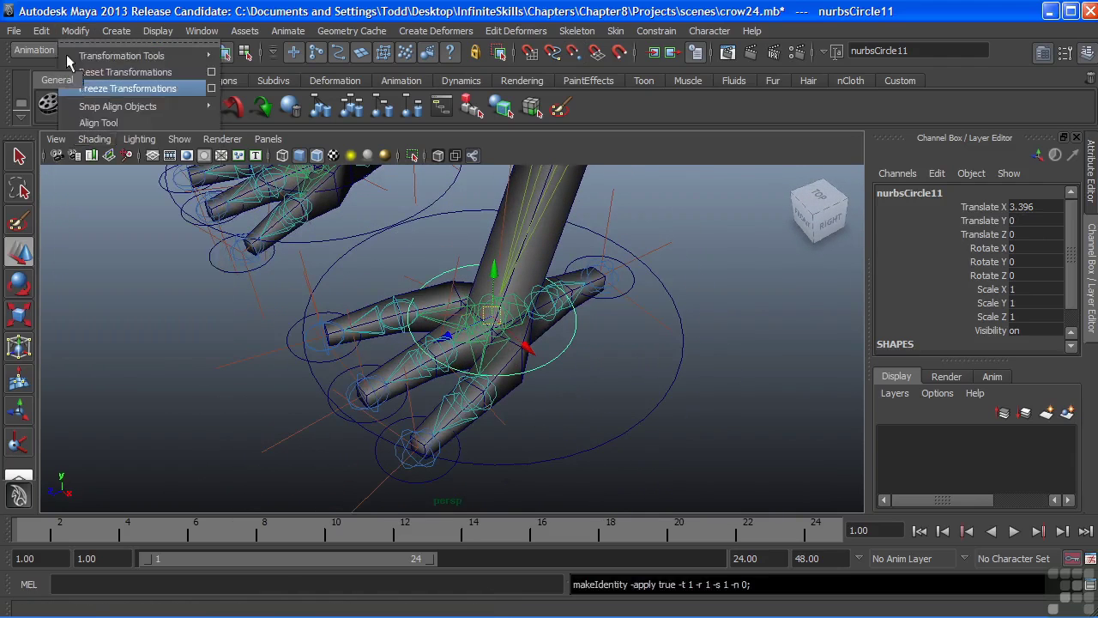
{"action": "left_click", "coordinate": [434, 471]}
{"action": "left_click_drag", "start_coordinate": [485, 440], "coordinate": [507, 454], "text": "alt"}
{"action": "key", "text": "g"}
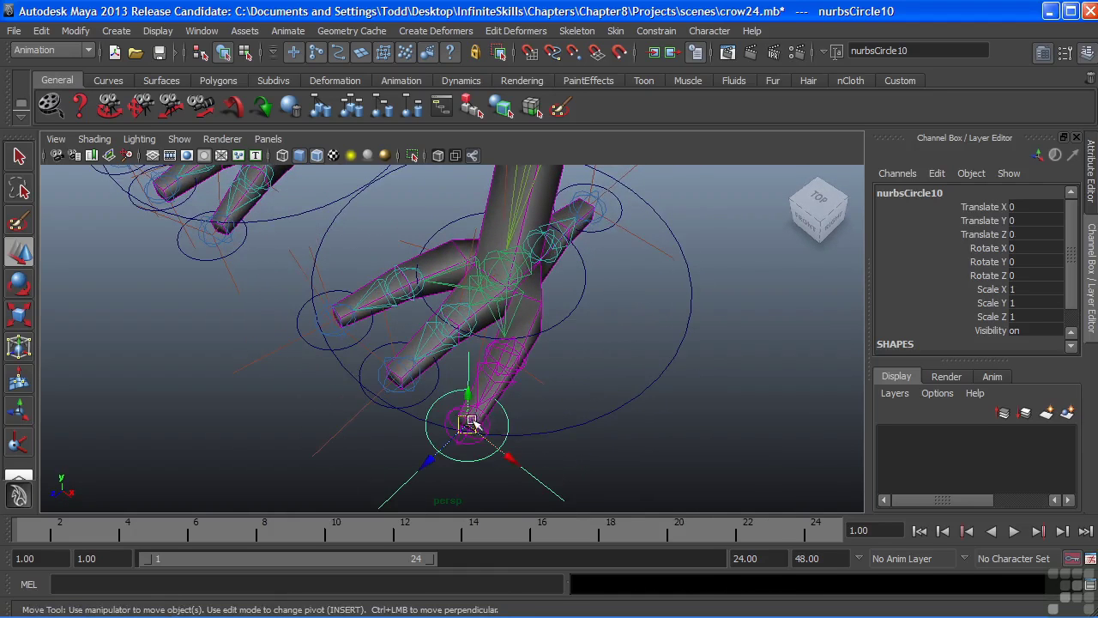
Test the frozen outer toe circle on the left foot by moving it, and undo the move.
{"action": "left_click_drag", "start_coordinate": [470, 423], "coordinate": [380, 338]}
{"action": "key", "text": "ctrl+z"}
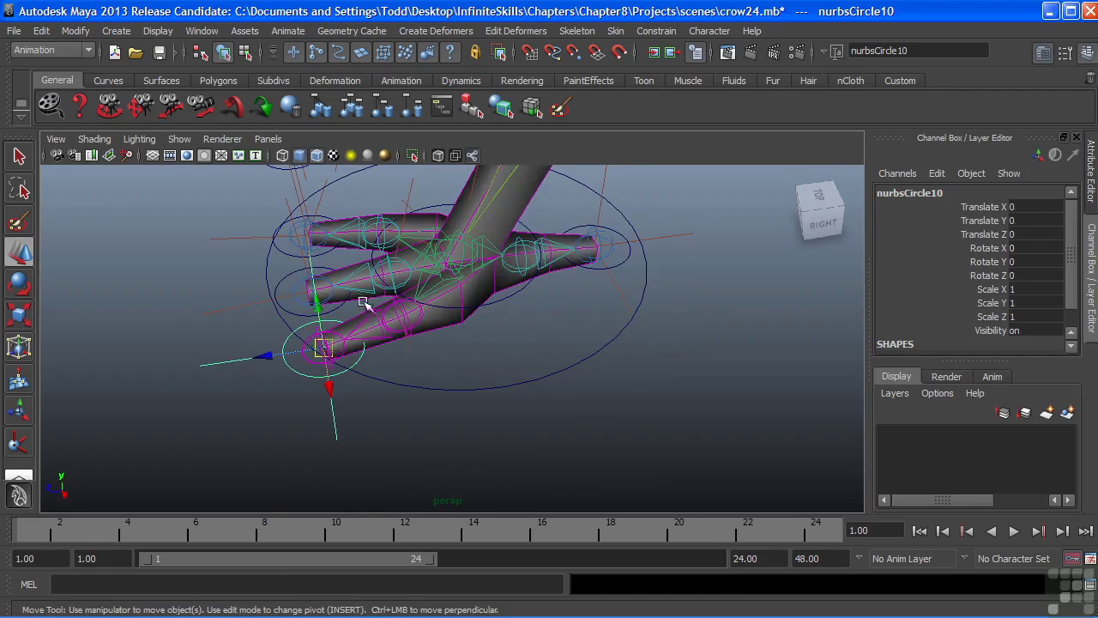
{"action": "left_click_drag", "start_coordinate": [391, 286], "coordinate": [429, 386], "text": "alt"}
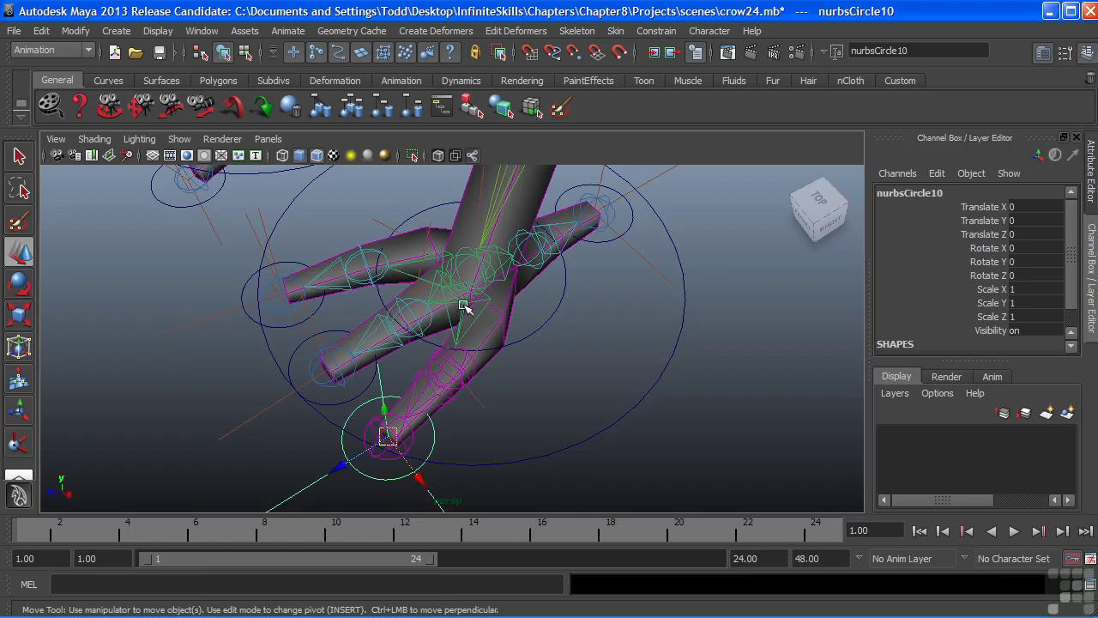
Parent the left foot's ankle-to-middle-toe IK handle to the small circle around the left ankle.
{"action": "left_click_drag", "start_coordinate": [460, 309], "coordinate": [512, 367], "text": "alt"}
{"action": "left_click", "coordinate": [525, 355]}
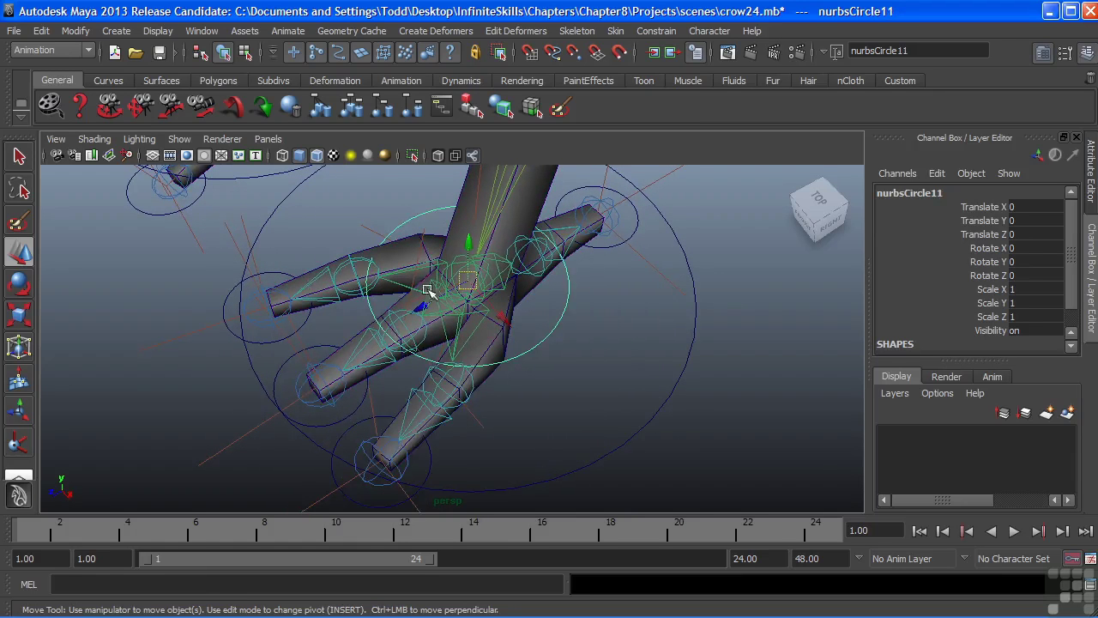
{"action": "left_click", "coordinate": [423, 229]}
{"action": "left_click_drag", "start_coordinate": [423, 229], "coordinate": [440, 265], "text": "alt"}
{"action": "left_click", "coordinate": [518, 289]}
{"action": "left_click_drag", "start_coordinate": [517, 289], "coordinate": [518, 337], "text": "alt"}
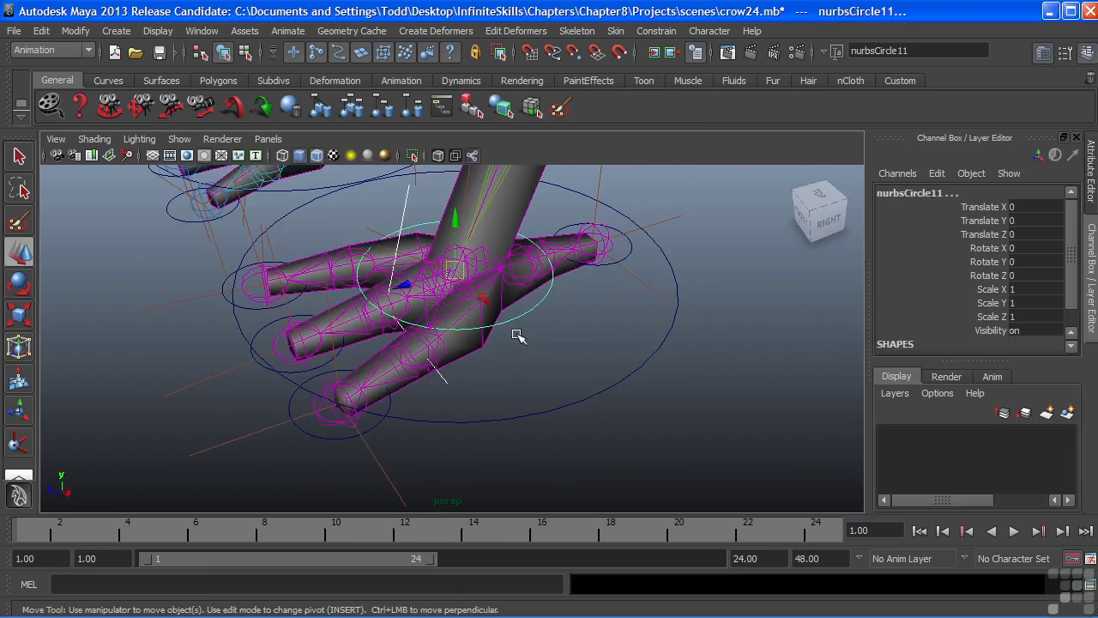
{"action": "key", "text": "Down"}
Select the leg and toe IK handles of both feet together and set their visibility to off.
{"action": "right_click_drag", "start_coordinate": [492, 405], "coordinate": [309, 318], "text": "alt"}
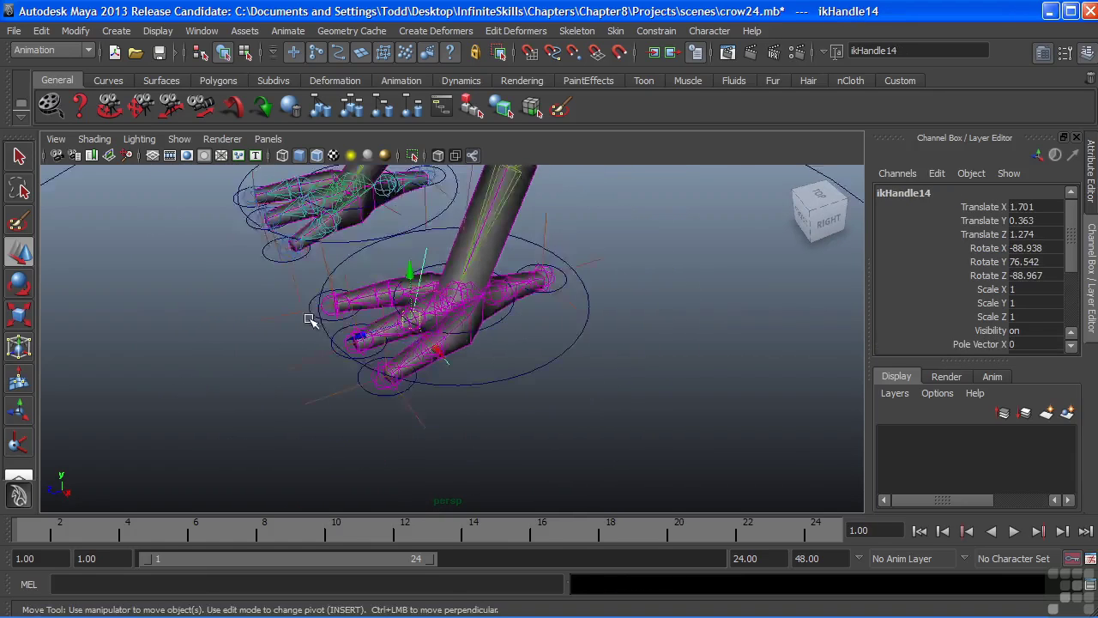
{"action": "left_click_drag", "start_coordinate": [309, 318], "coordinate": [395, 401], "text": "alt"}
{"action": "right_click_drag", "start_coordinate": [686, 325], "coordinate": [566, 320], "text": "alt"}
{"action": "middle_click_drag", "start_coordinate": [445, 310], "coordinate": [431, 395], "text": "alt"}
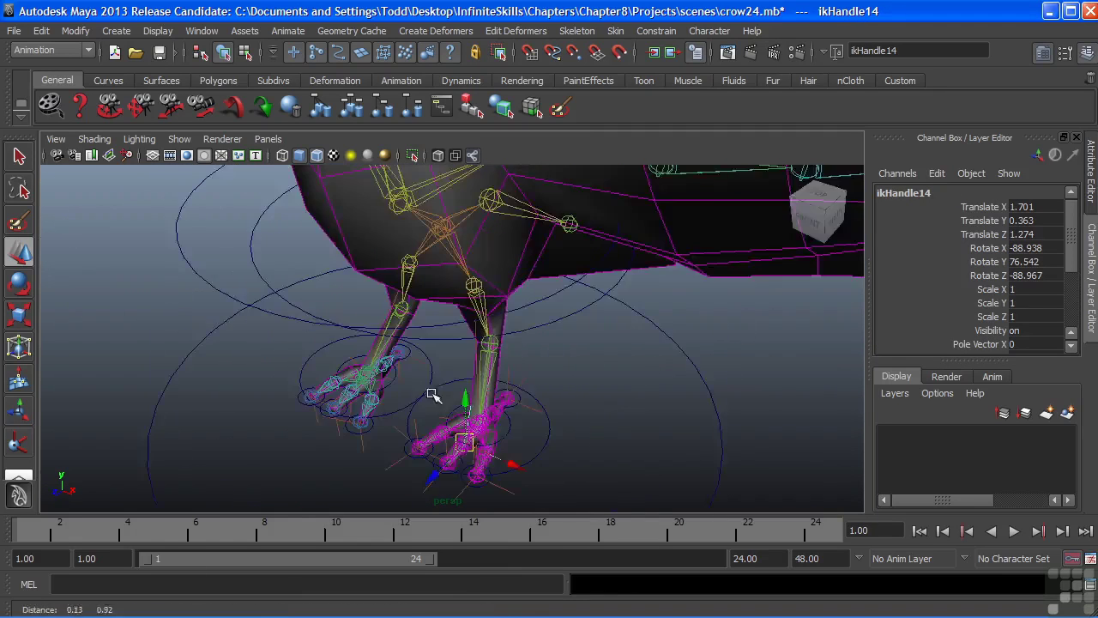
{"action": "left_click_drag", "start_coordinate": [432, 395], "coordinate": [558, 405], "text": "alt"}
{"action": "left_click", "coordinate": [472, 404]}
{"action": "middle_click_drag", "start_coordinate": [557, 405], "coordinate": [559, 342], "text": "alt"}
{"action": "left_click_drag", "start_coordinate": [560, 342], "coordinate": [561, 423], "text": "alt"}
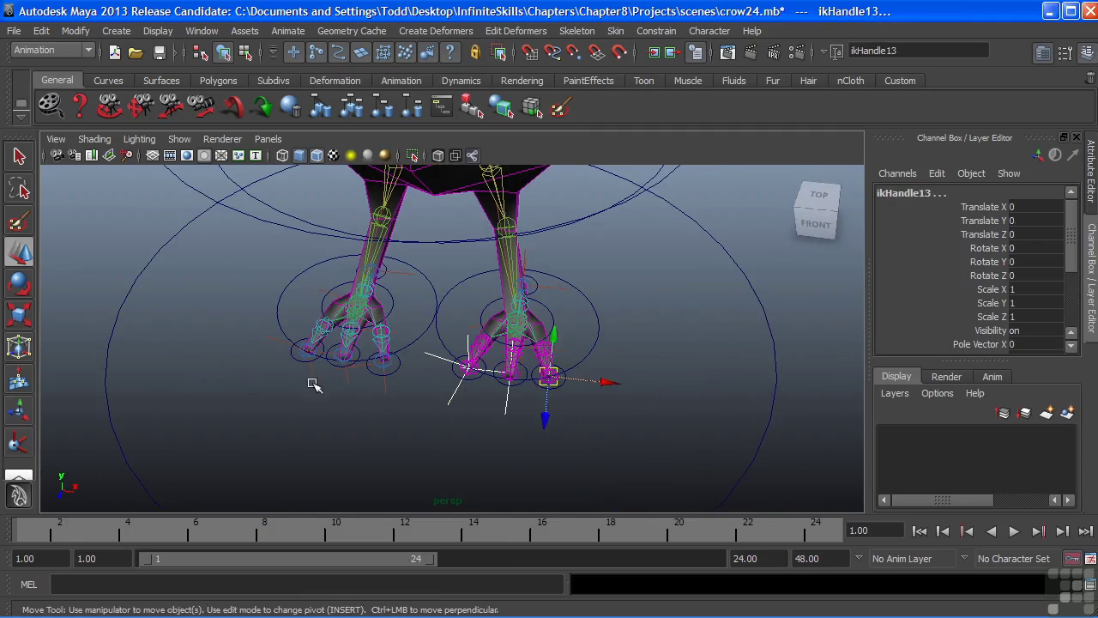
{"action": "left_click_drag", "start_coordinate": [316, 384], "coordinate": [411, 406]}
{"action": "left_click_drag", "start_coordinate": [319, 294], "coordinate": [352, 289]}
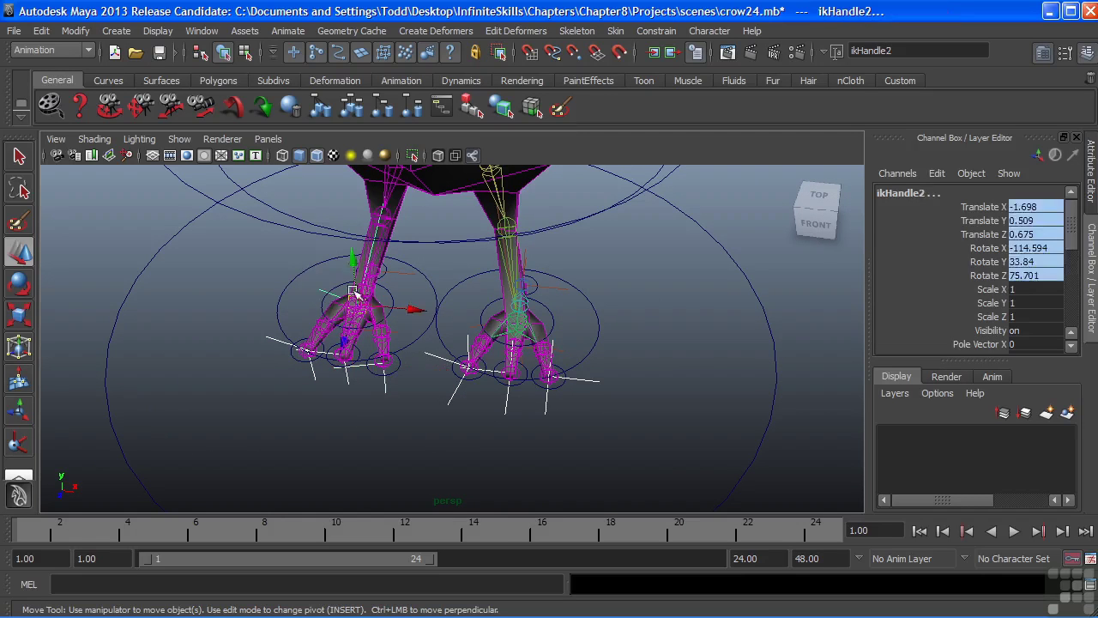
{"action": "left_click_drag", "start_coordinate": [558, 289], "coordinate": [484, 310]}
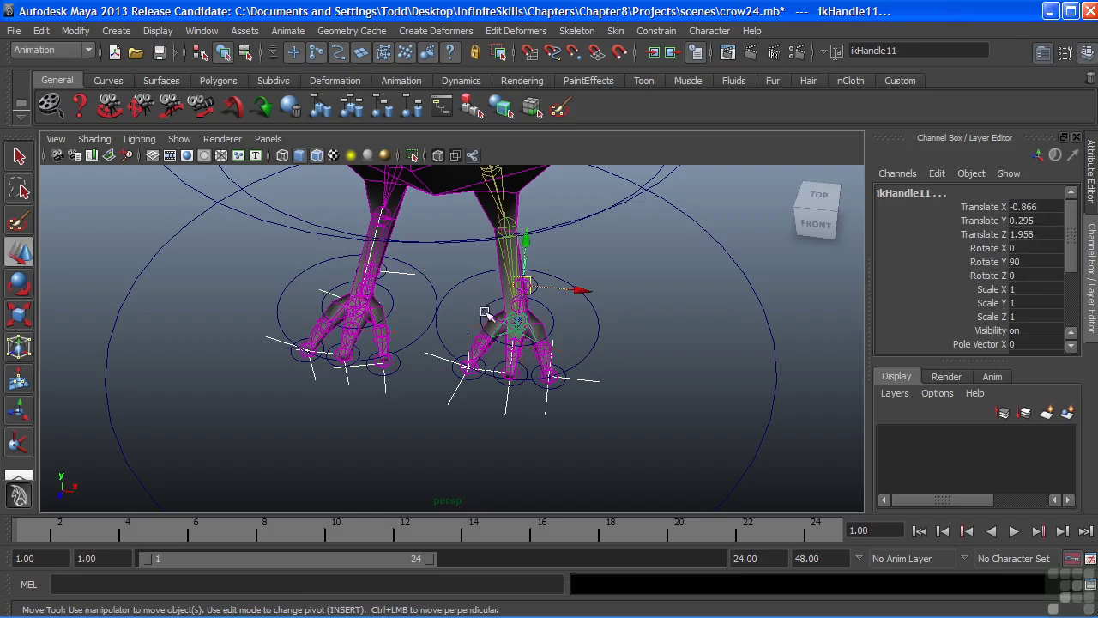
{"action": "left_click", "coordinate": [472, 326]}
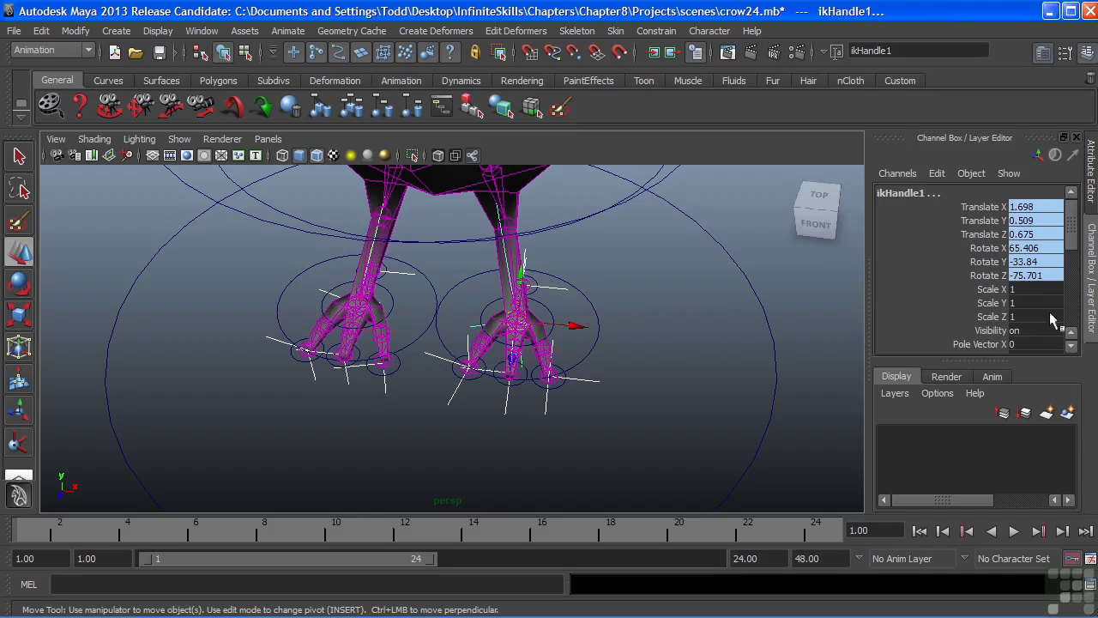
{"action": "scroll", "coordinate": [1072, 244], "scroll_direction": "down", "scroll_amount": 3}
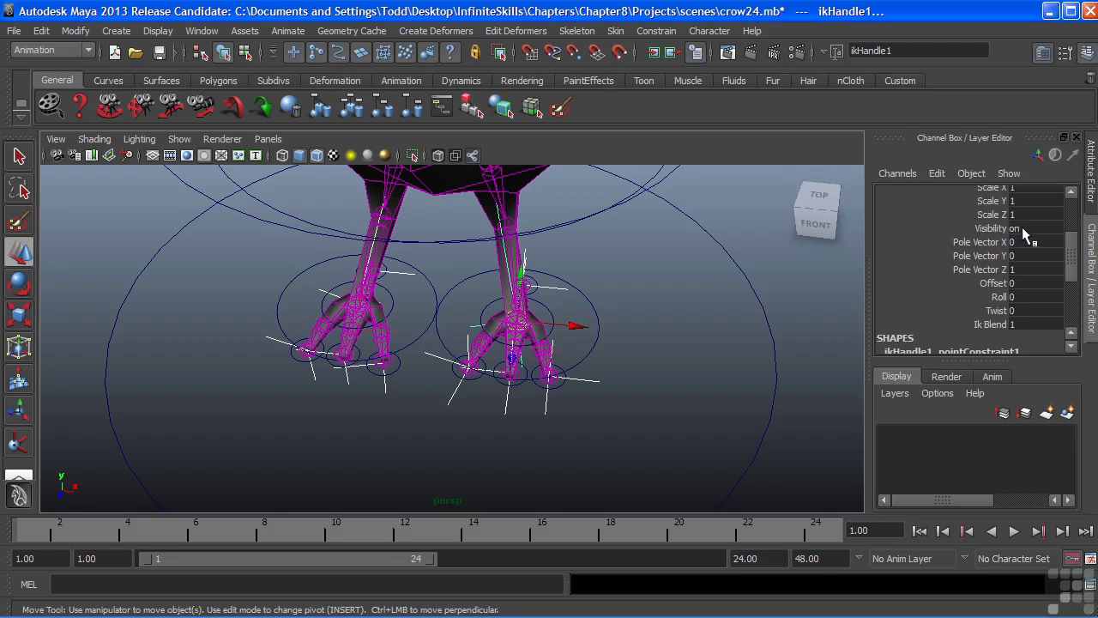
{"action": "type", "text": "0"}
{"action": "key", "text": "Return"}
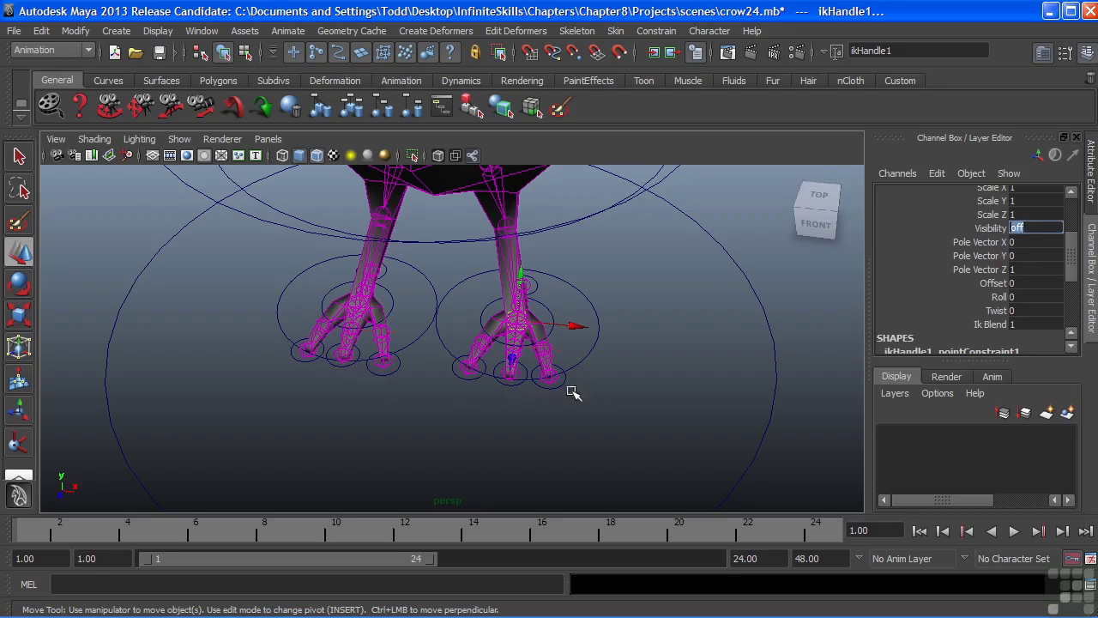
Hide the remaining ankle-to-middle-toe IK handles on the left and right feet.
{"action": "left_click_drag", "start_coordinate": [571, 392], "coordinate": [530, 386], "text": "alt"}
{"action": "left_click", "coordinate": [545, 369]}
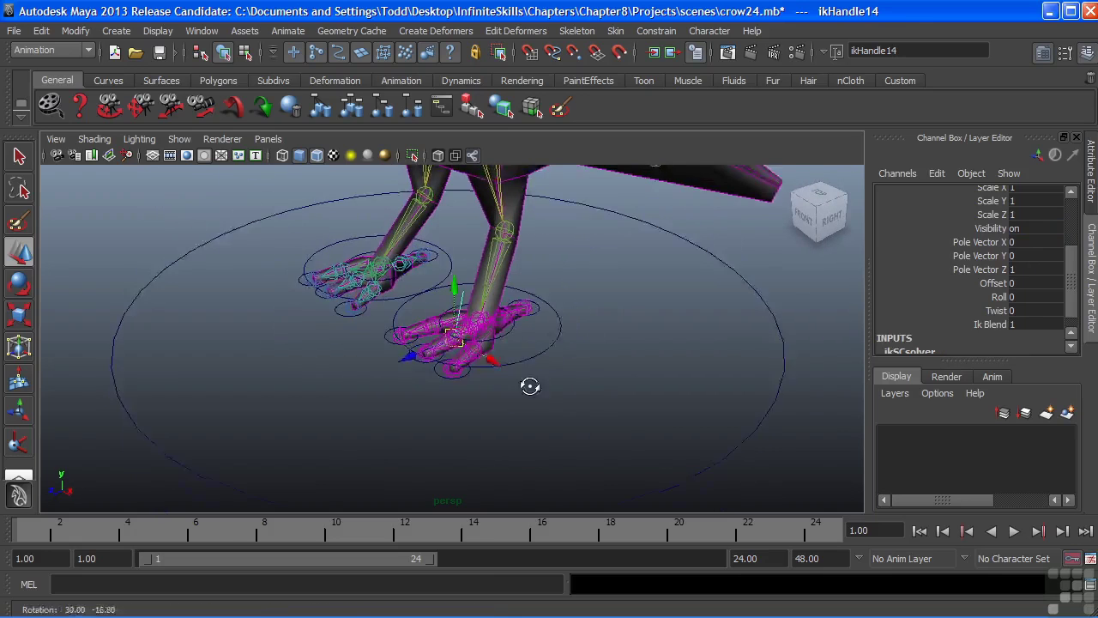
{"action": "scroll", "coordinate": [444, 364], "scroll_direction": "up", "scroll_amount": 1}
{"action": "left_click", "coordinate": [446, 363]}
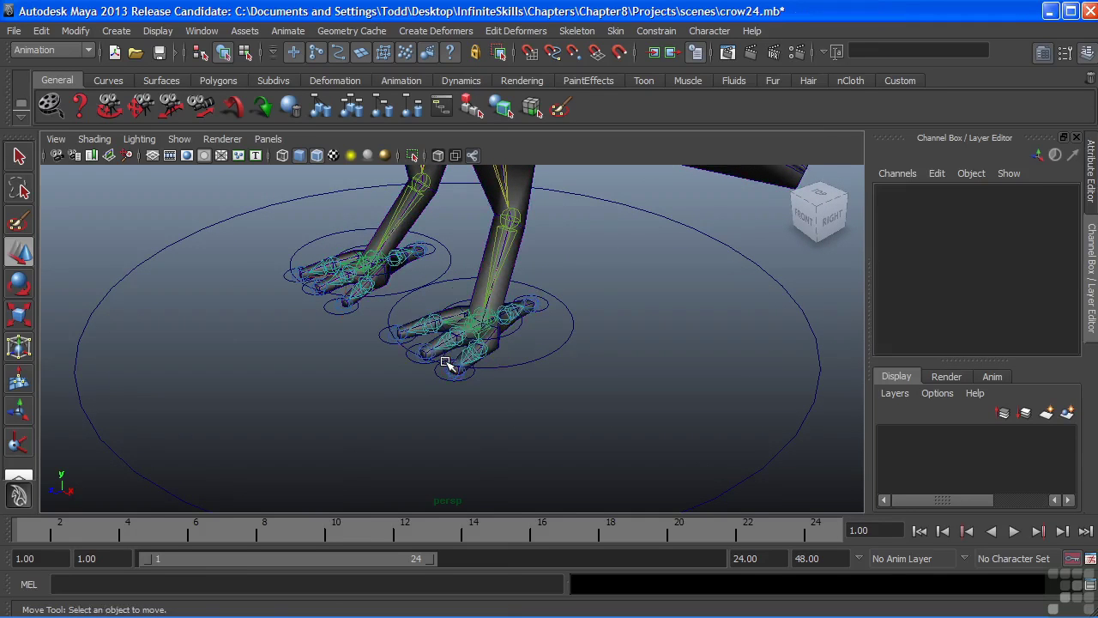
{"action": "left_click_drag", "start_coordinate": [535, 363], "coordinate": [554, 377], "text": "alt"}
{"action": "right_click_drag", "start_coordinate": [555, 378], "coordinate": [324, 331], "text": "alt"}
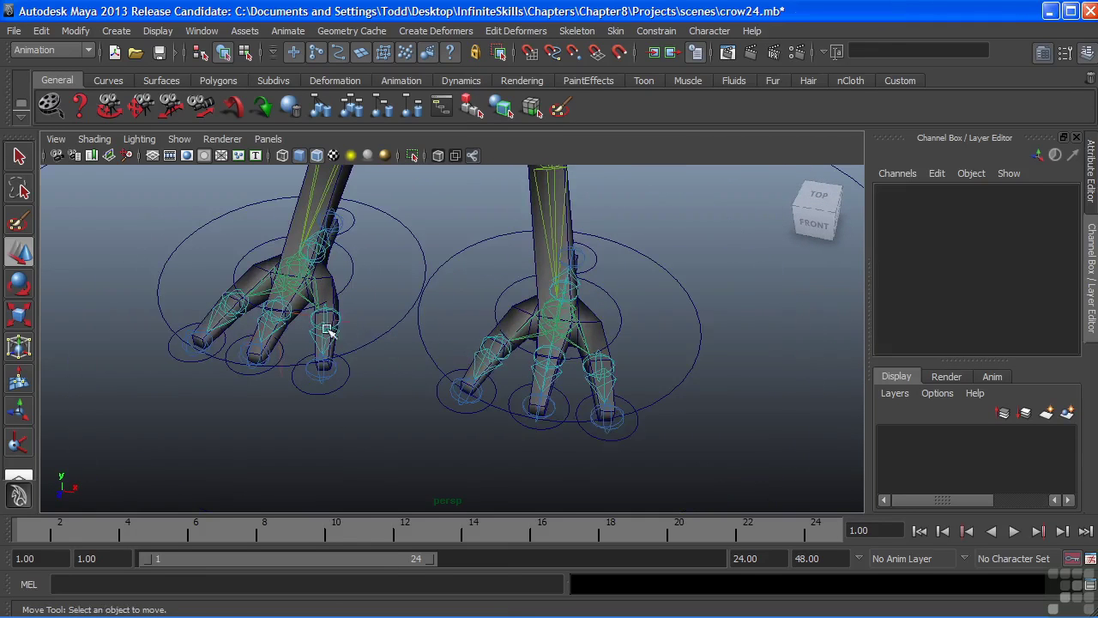
{"action": "left_click", "coordinate": [344, 323]}
{"action": "left_click", "coordinate": [401, 369]}
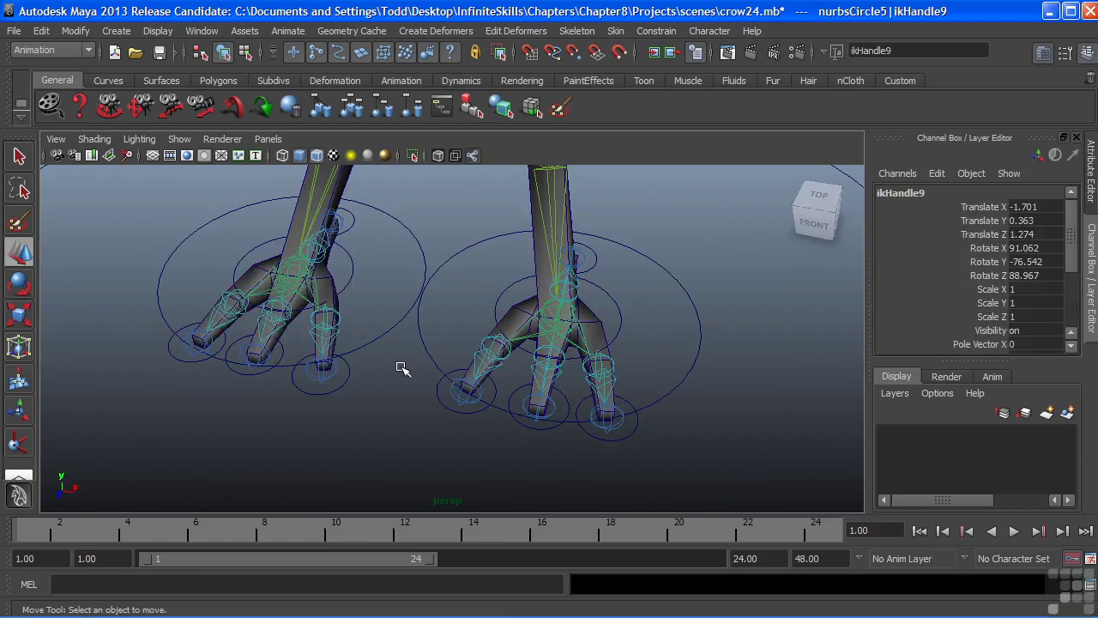
Test the body control circle by lowering it slightly, and undo the move.
{"action": "right_click_drag", "start_coordinate": [511, 310], "coordinate": [415, 299], "text": "alt"}
{"action": "middle_click_drag", "start_coordinate": [477, 326], "coordinate": [480, 369], "text": "alt"}
{"action": "left_click_drag", "start_coordinate": [480, 367], "coordinate": [416, 321], "text": "alt"}
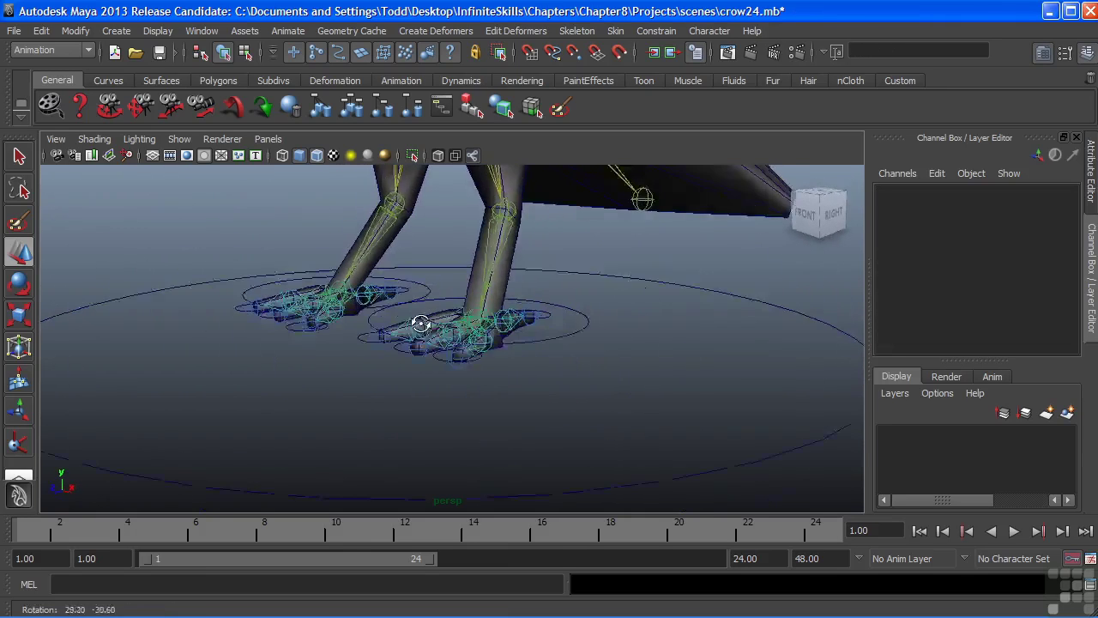
{"action": "right_click_drag", "start_coordinate": [417, 320], "coordinate": [355, 318], "text": "alt"}
{"action": "middle_click_drag", "start_coordinate": [355, 318], "coordinate": [340, 407], "text": "alt"}
{"action": "right_click_drag", "start_coordinate": [341, 406], "coordinate": [276, 385], "text": "alt"}
{"action": "left_click_drag", "start_coordinate": [276, 384], "coordinate": [506, 322], "text": "alt"}
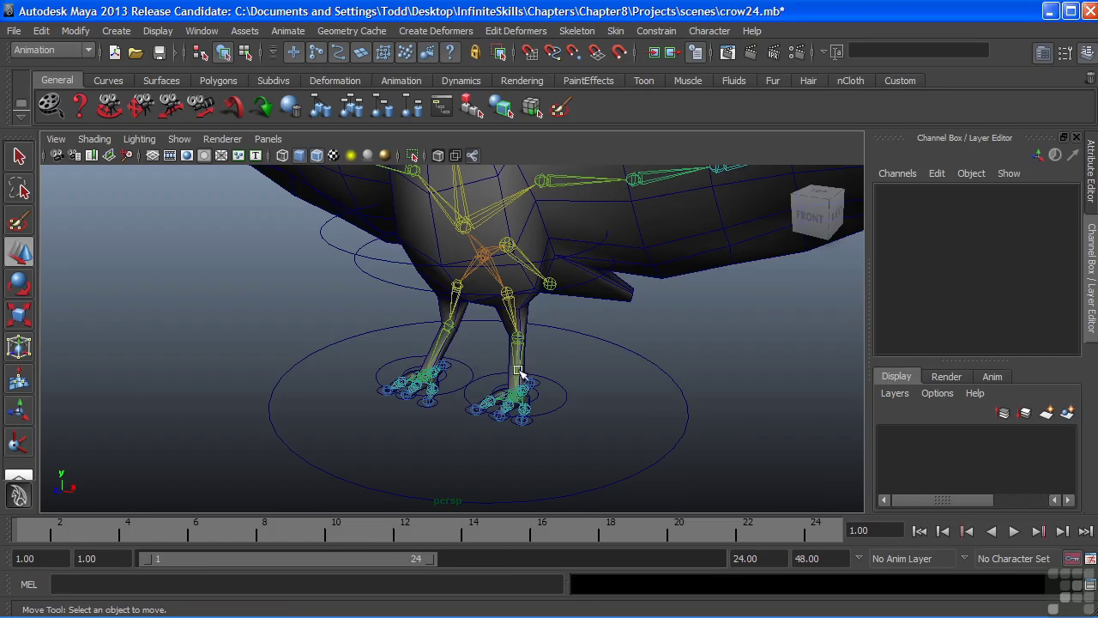
{"action": "left_click_drag", "start_coordinate": [501, 341], "coordinate": [503, 326], "text": "alt"}
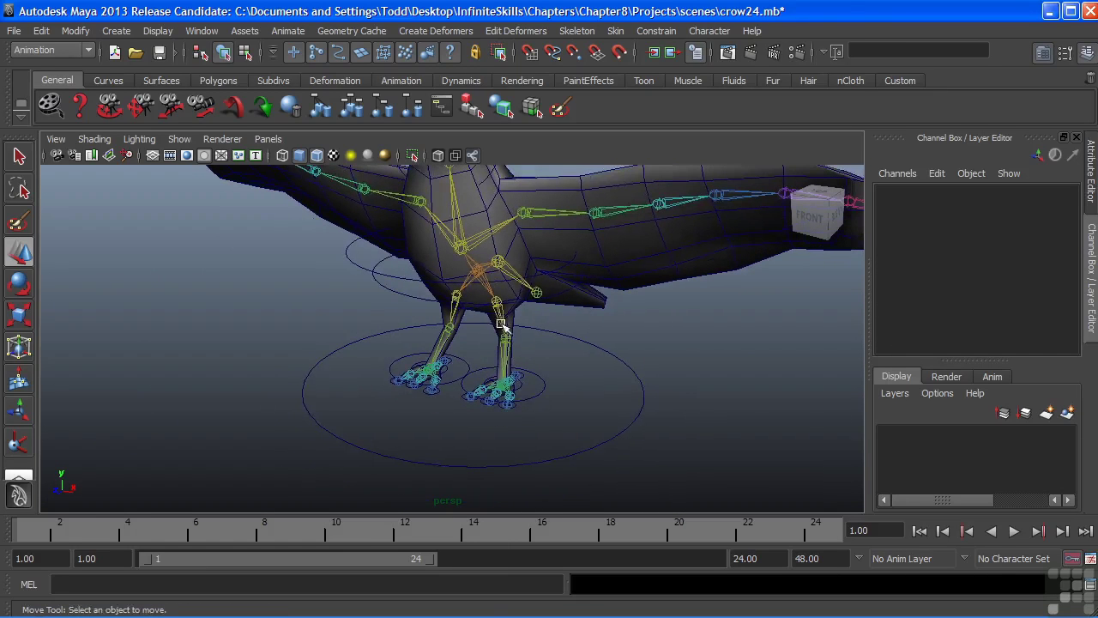
{"action": "left_click", "coordinate": [410, 293]}
{"action": "left_click_drag", "start_coordinate": [406, 300], "coordinate": [455, 283], "text": "alt"}
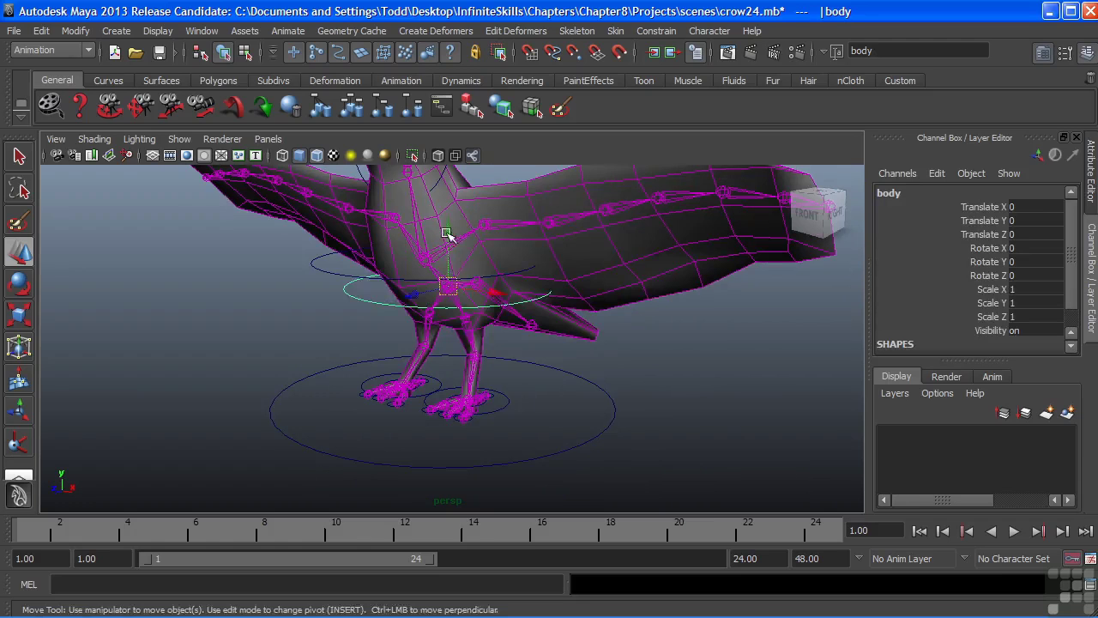
{"action": "left_click_drag", "start_coordinate": [446, 233], "coordinate": [443, 250]}
{"action": "key", "text": "z"}
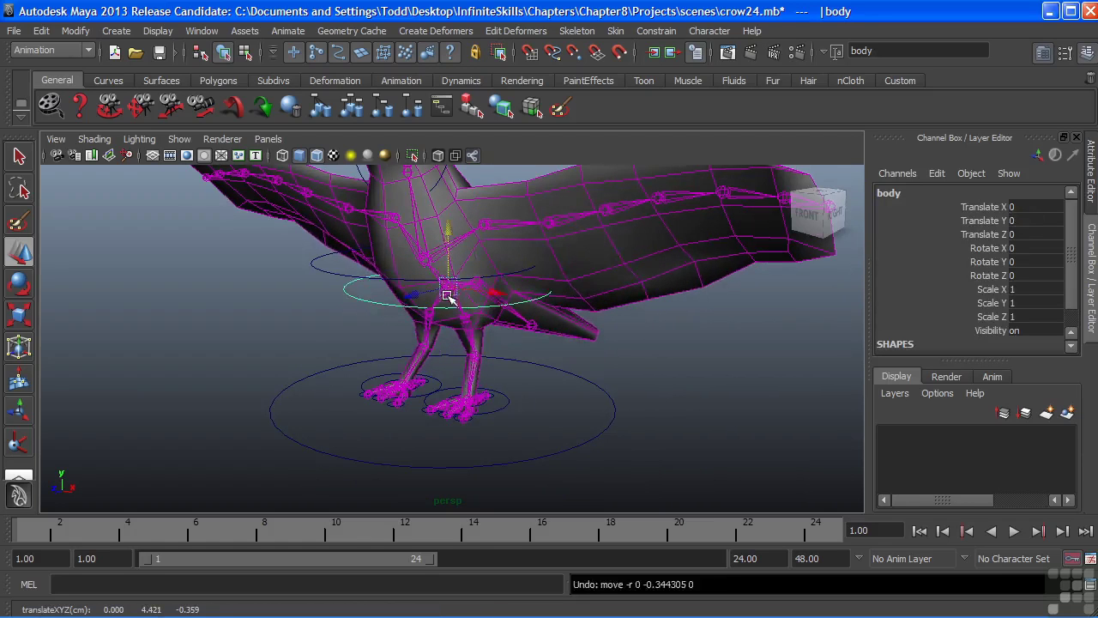
Test the body control by moving it freely, including raising it about 2.34 in Y, and return it to the origin.
{"action": "left_click_drag", "start_coordinate": [447, 288], "coordinate": [514, 261]}
{"action": "mouse_move", "coordinate": [441, 285]}
{"action": "left_mouse_down"}
{"action": "mouse_move", "coordinate": [426, 336]}
{"action": "mouse_move", "coordinate": [460, 240]}
{"action": "mouse_move", "coordinate": [432, 337]}
{"action": "mouse_move", "coordinate": [443, 291]}
{"action": "left_mouse_up"}
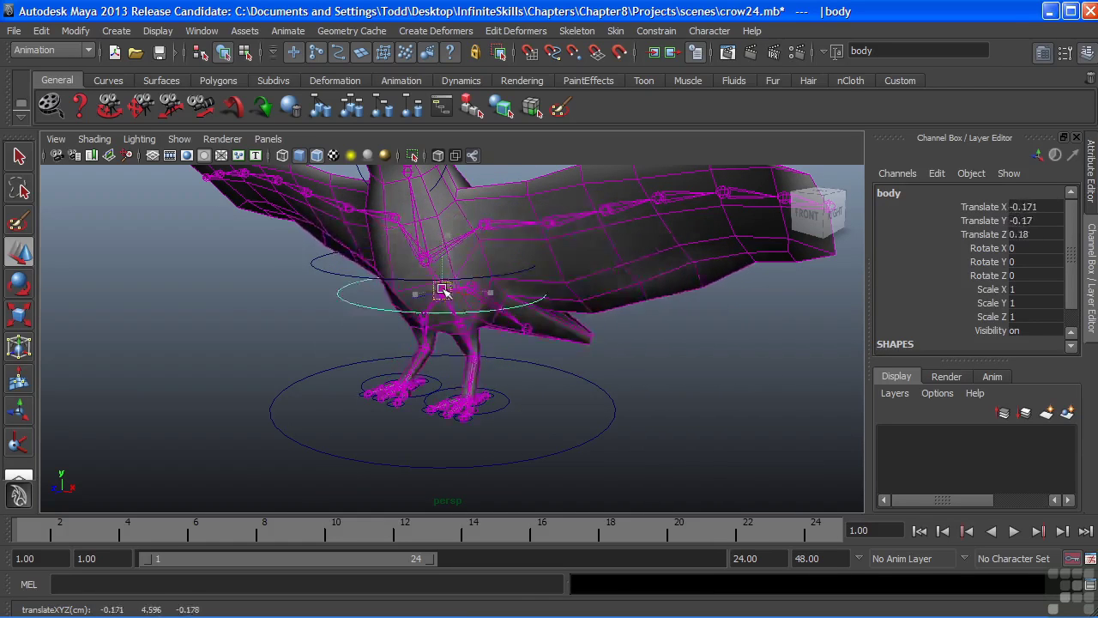
{"action": "left_click_drag", "start_coordinate": [464, 231], "coordinate": [450, 281]}
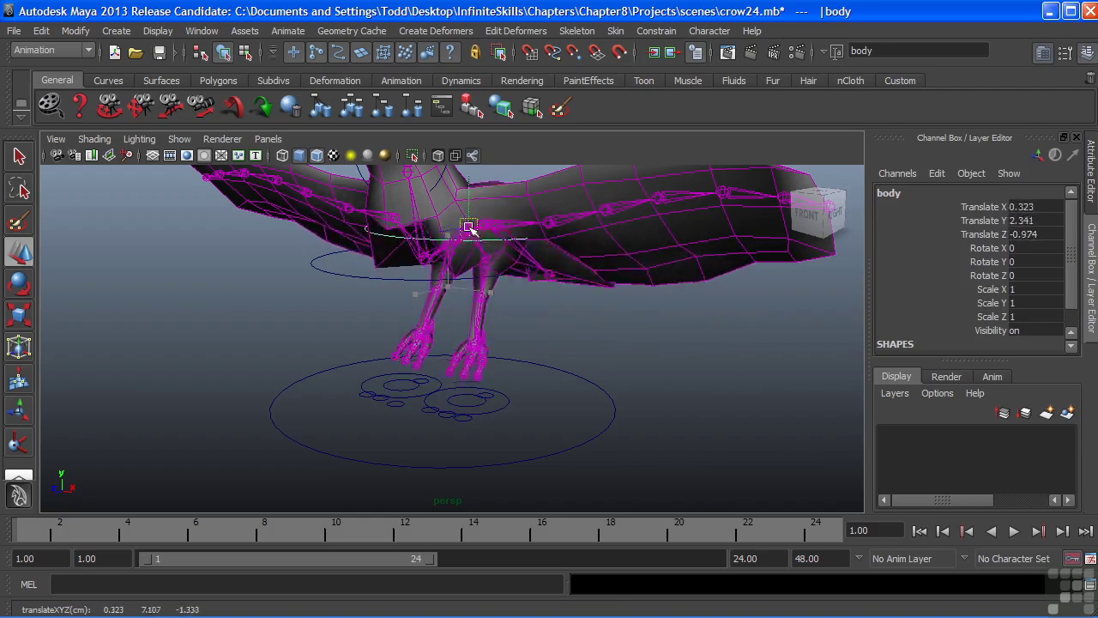
{"action": "left_click_drag", "start_coordinate": [470, 230], "coordinate": [442, 290]}
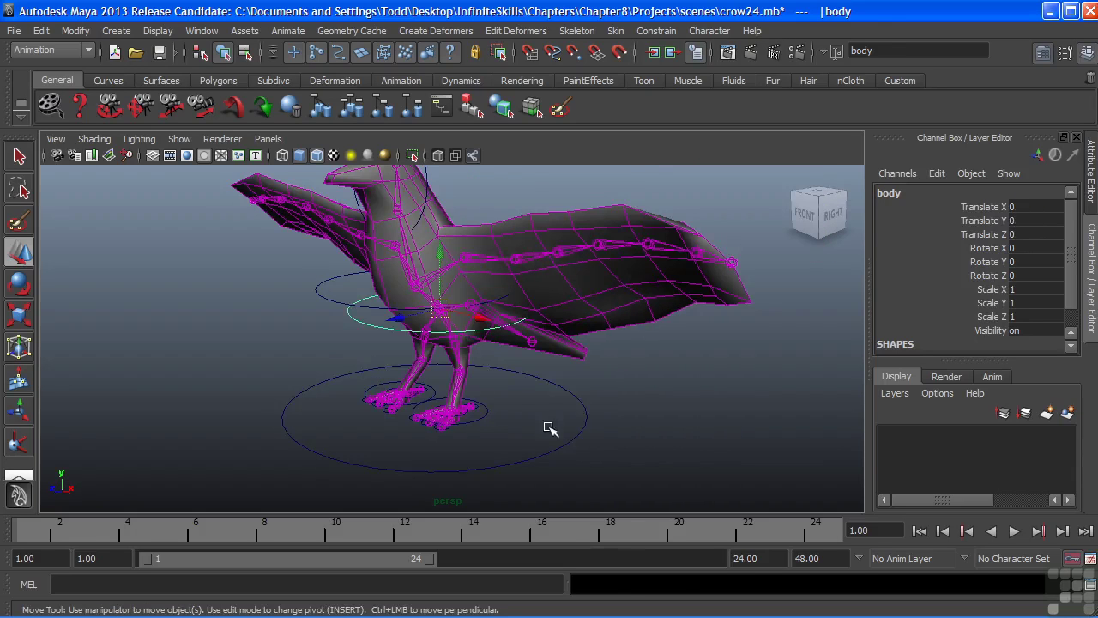
Test the large crow_CTRL circle under the feet by raising it about 1.17 in Y, and undo the move.
{"action": "left_click_drag", "start_coordinate": [550, 428], "coordinate": [587, 474]}
{"action": "left_click_drag", "start_coordinate": [541, 402], "coordinate": [554, 400], "text": "alt"}
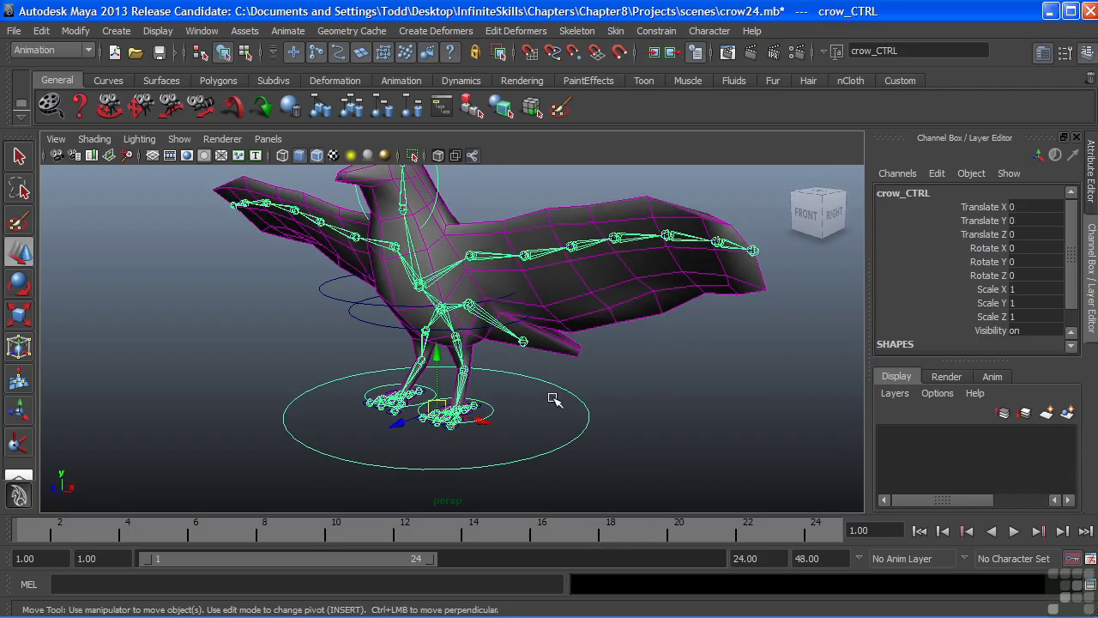
{"action": "mouse_move", "coordinate": [437, 407]}
{"action": "left_mouse_down"}
{"action": "mouse_move", "coordinate": [441, 374]}
{"action": "mouse_move", "coordinate": [417, 415]}
{"action": "mouse_move", "coordinate": [437, 373]}
{"action": "mouse_move", "coordinate": [434, 385]}
{"action": "left_mouse_up"}
{"action": "key", "text": "ctrl+z"}
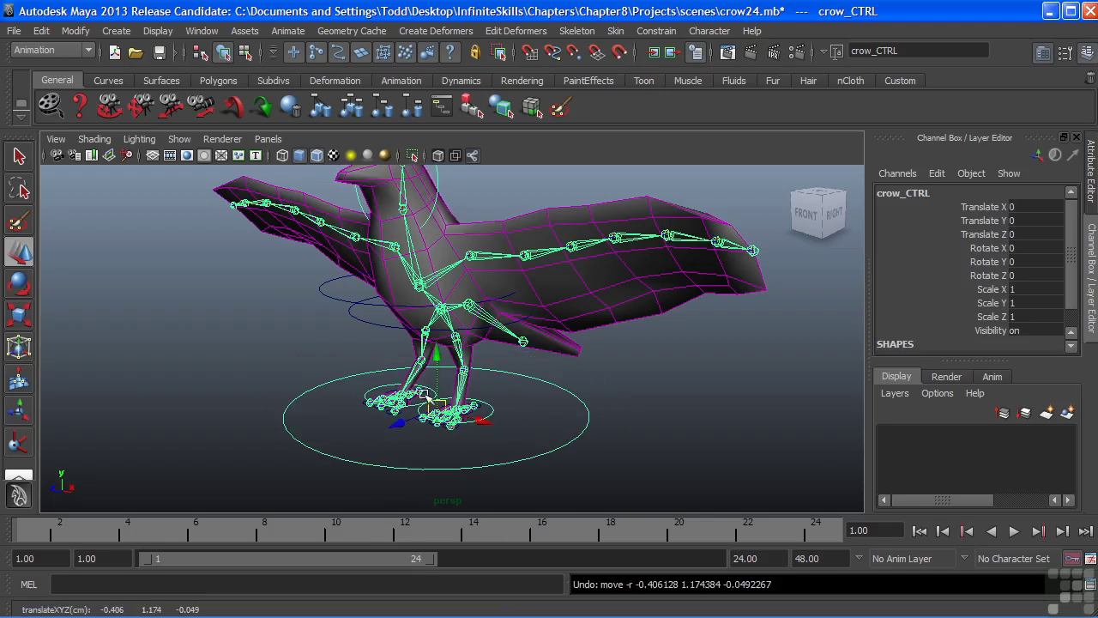
Parent the body and upperBody control circles to crow_CTRL.
{"action": "left_click_drag", "start_coordinate": [434, 320], "coordinate": [377, 335], "text": "alt"}
{"action": "left_click", "coordinate": [335, 316]}
{"action": "middle_click_drag", "start_coordinate": [505, 423], "coordinate": [515, 412], "text": "alt"}
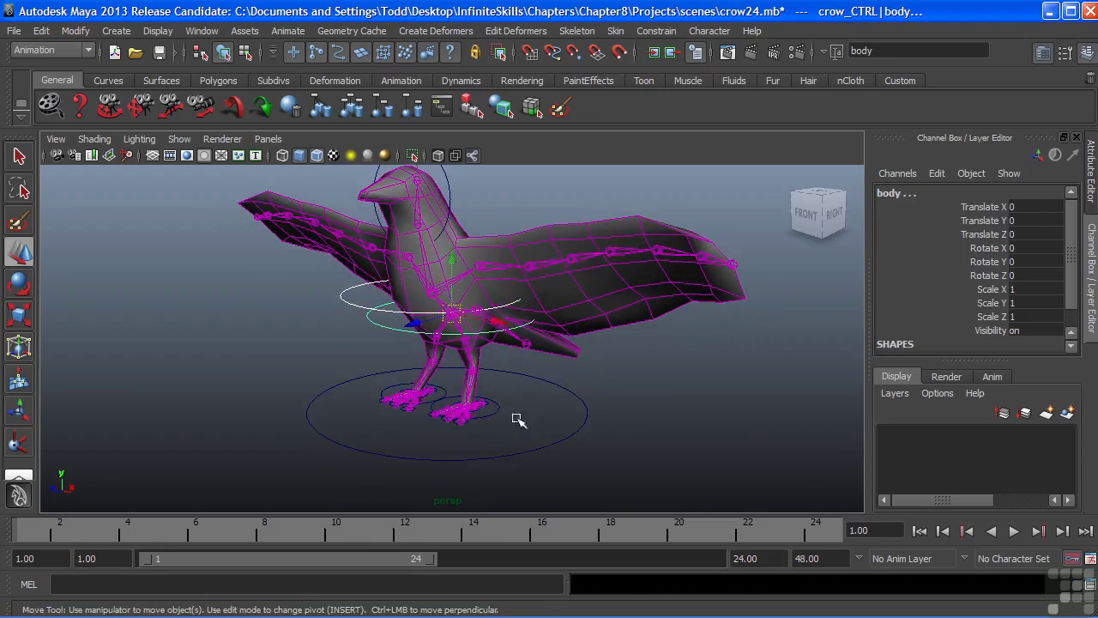
Test crow_CTRL by moving it about 0.47 in X, 2.34 in Y and -1.15 in Z, and undo the move.
{"action": "left_click_drag", "start_coordinate": [532, 440], "coordinate": [553, 475]}
{"action": "left_click_drag", "start_coordinate": [442, 403], "coordinate": [468, 392]}
{"action": "key", "text": "ctrl+z"}
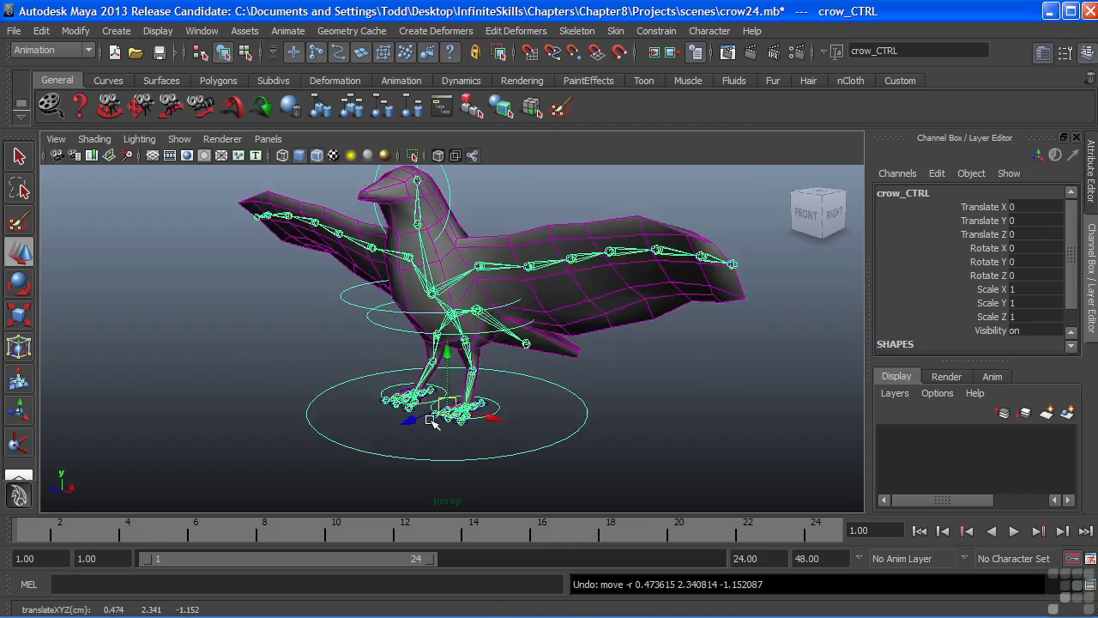
{"action": "left_click_drag", "start_coordinate": [457, 441], "coordinate": [420, 433], "text": "alt"}
{"action": "left_click_drag", "start_coordinate": [483, 365], "coordinate": [339, 409], "text": "alt"}
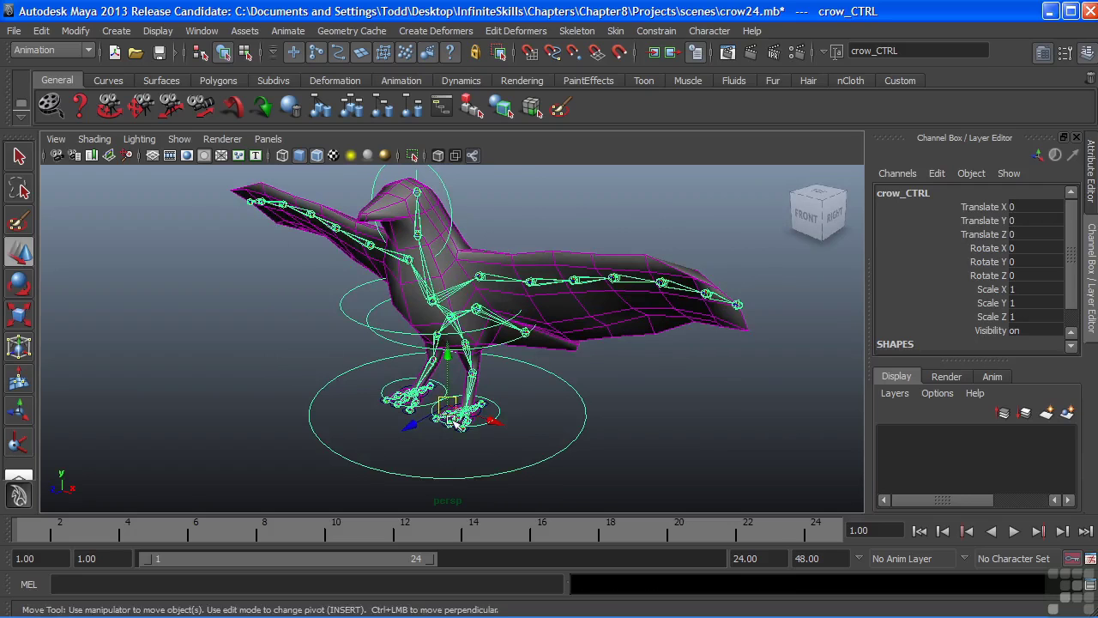
Put the crow mesh on a new display layer, hide the layer, and name it MESH.
{"action": "left_click", "coordinate": [698, 358]}
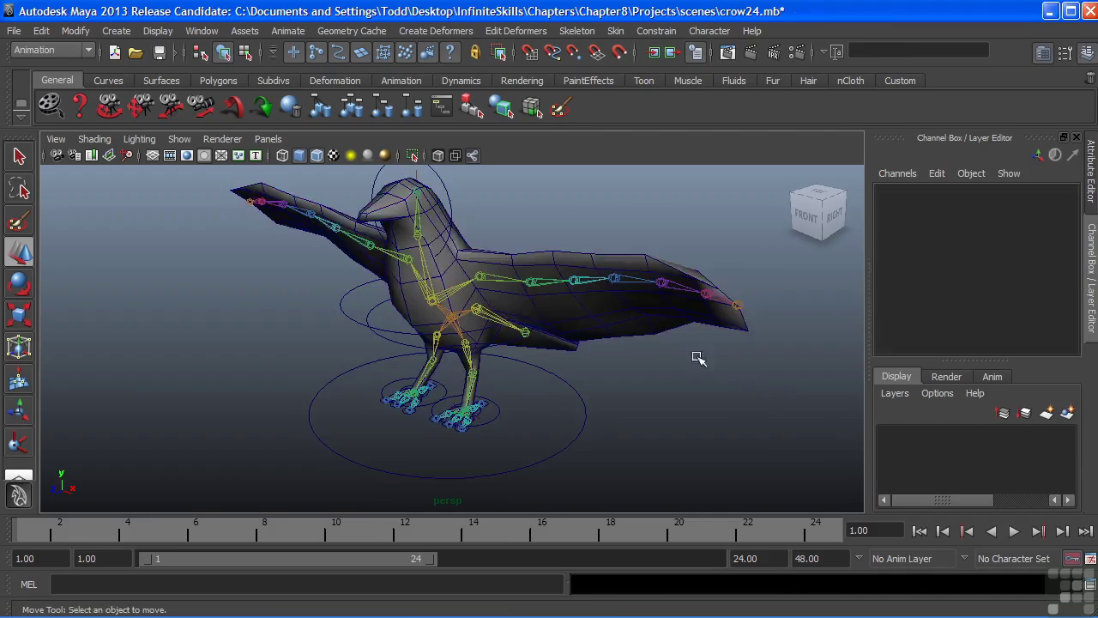
{"action": "left_click", "coordinate": [655, 332]}
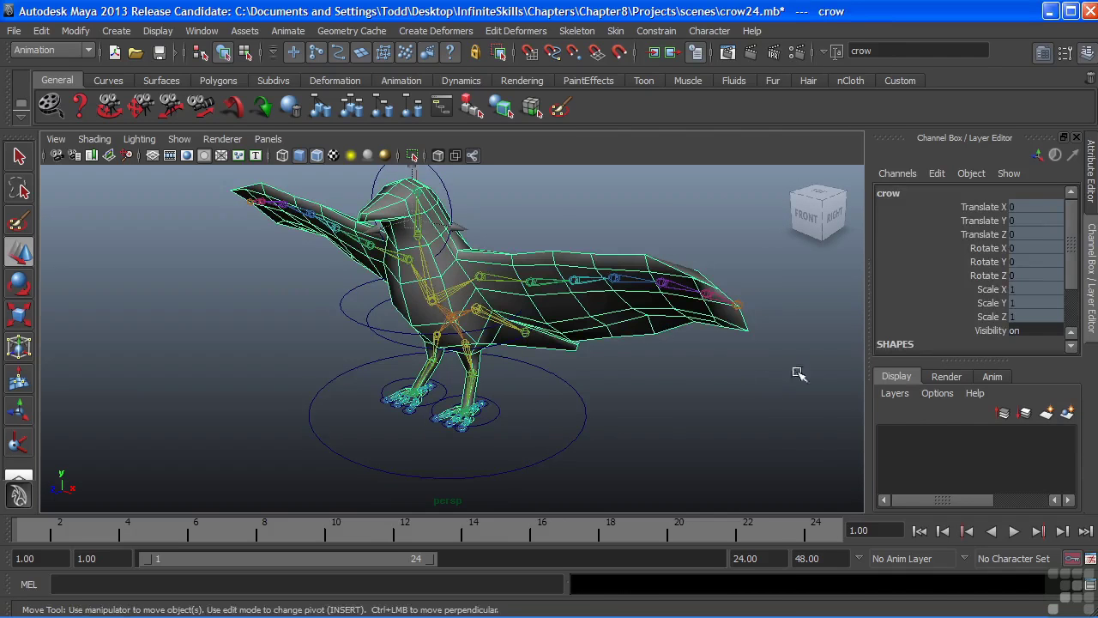
{"action": "left_click", "coordinate": [1068, 413]}
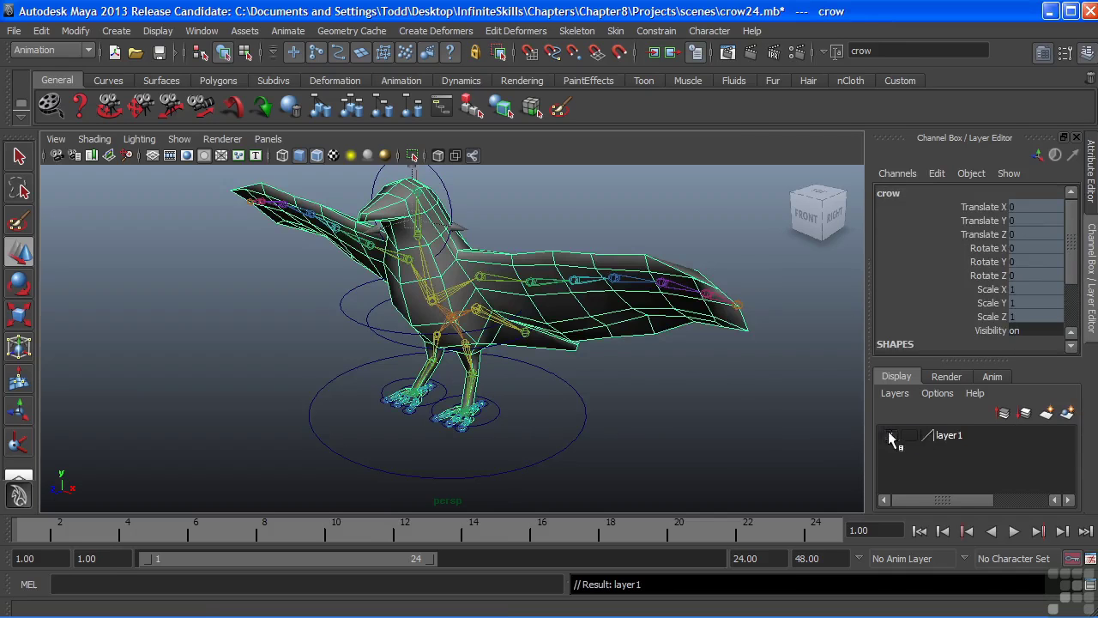
{"action": "left_click", "coordinate": [889, 435]}
{"action": "double_click", "coordinate": [944, 435]}
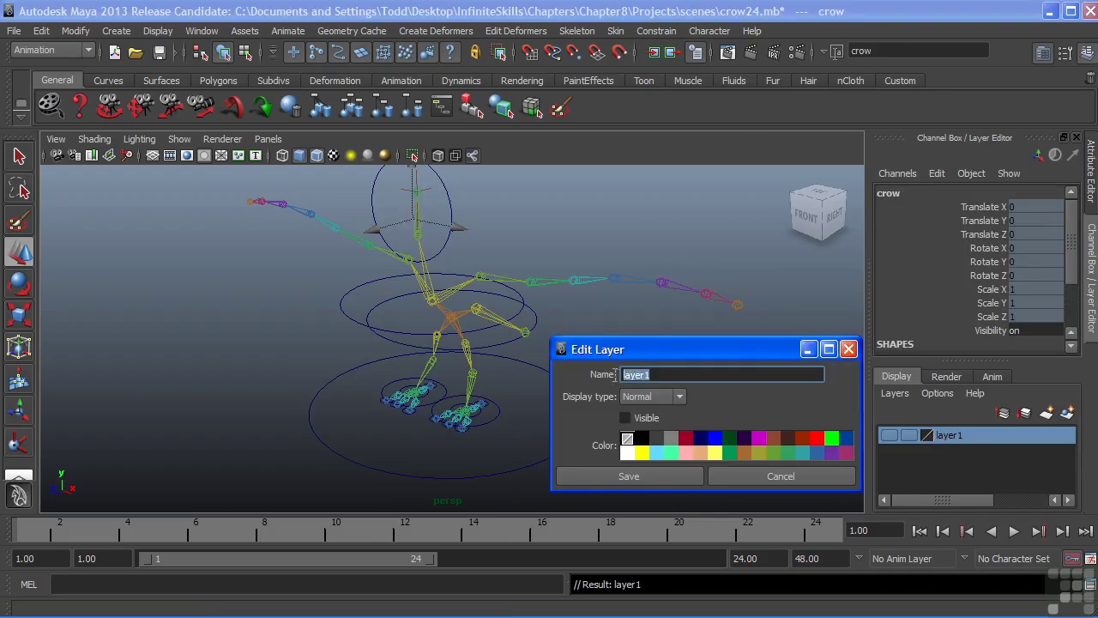
{"action": "key", "text": "Caps_Lock"}
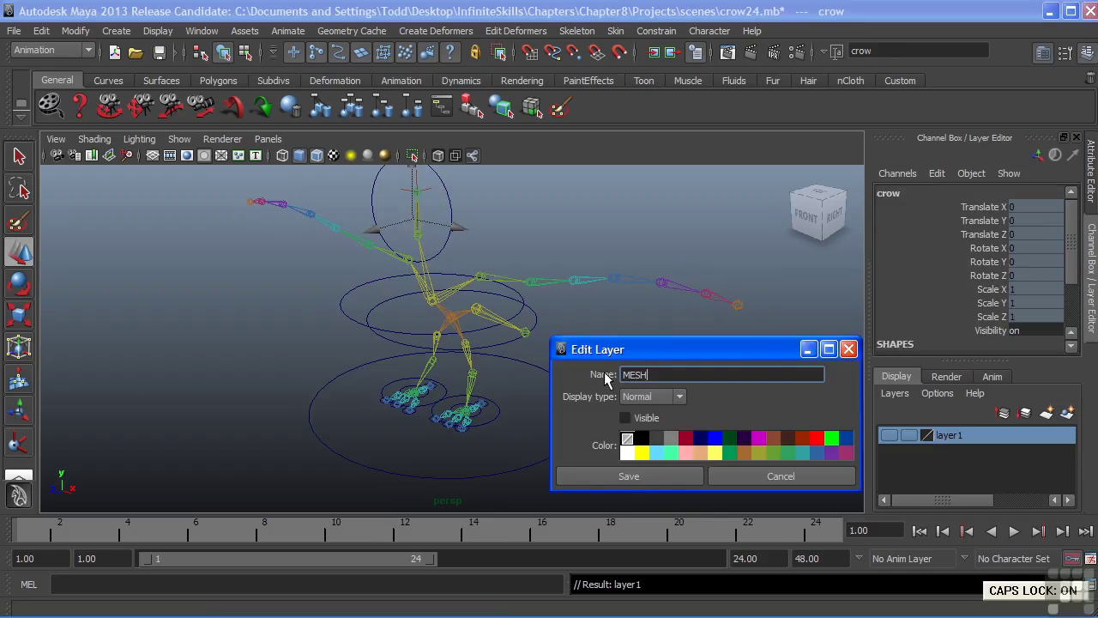
{"action": "left_click", "coordinate": [625, 472]}
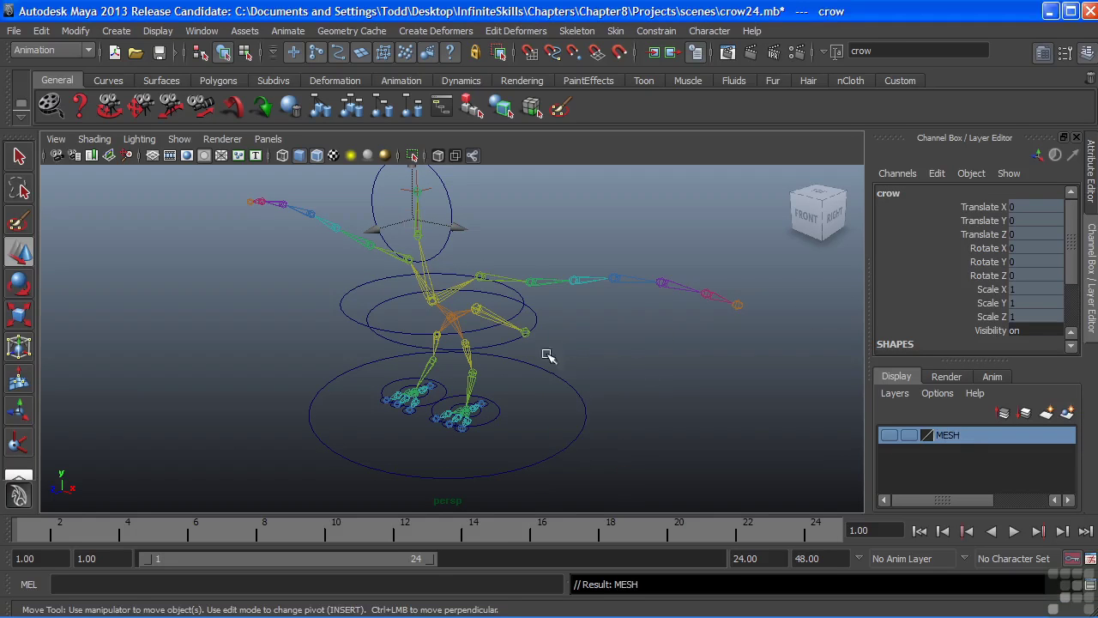
Put the skeleton's root joint on a second new display layer and hide that layer.
{"action": "right_click_drag", "start_coordinate": [488, 356], "coordinate": [540, 353], "text": "alt"}
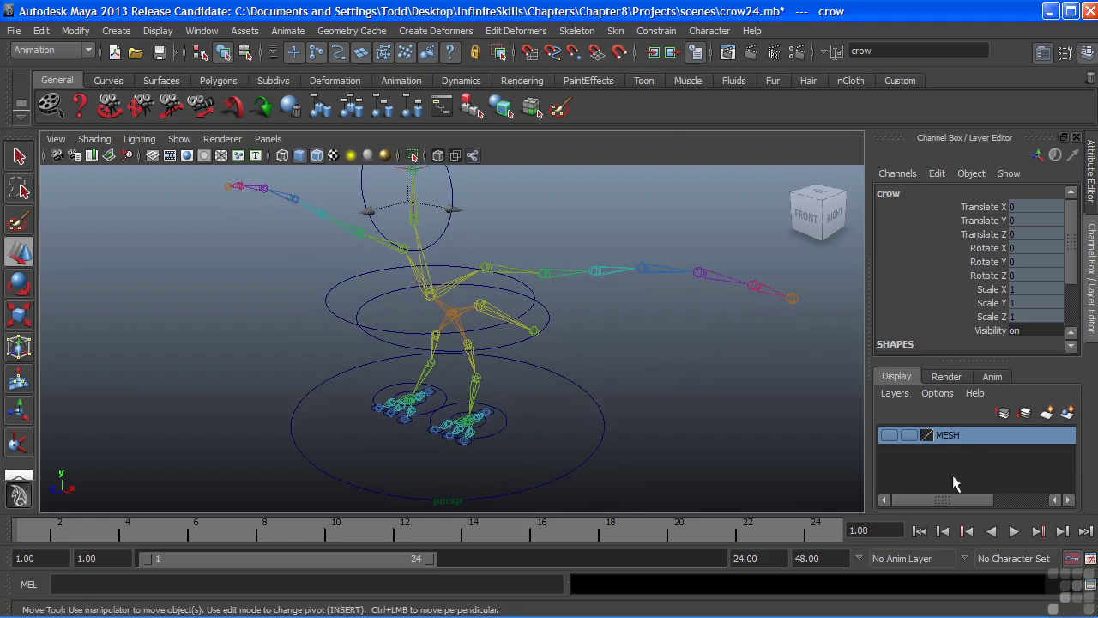
{"action": "left_click_drag", "start_coordinate": [596, 386], "coordinate": [438, 388], "text": "alt"}
{"action": "right_click_drag", "start_coordinate": [438, 388], "coordinate": [493, 377], "text": "alt"}
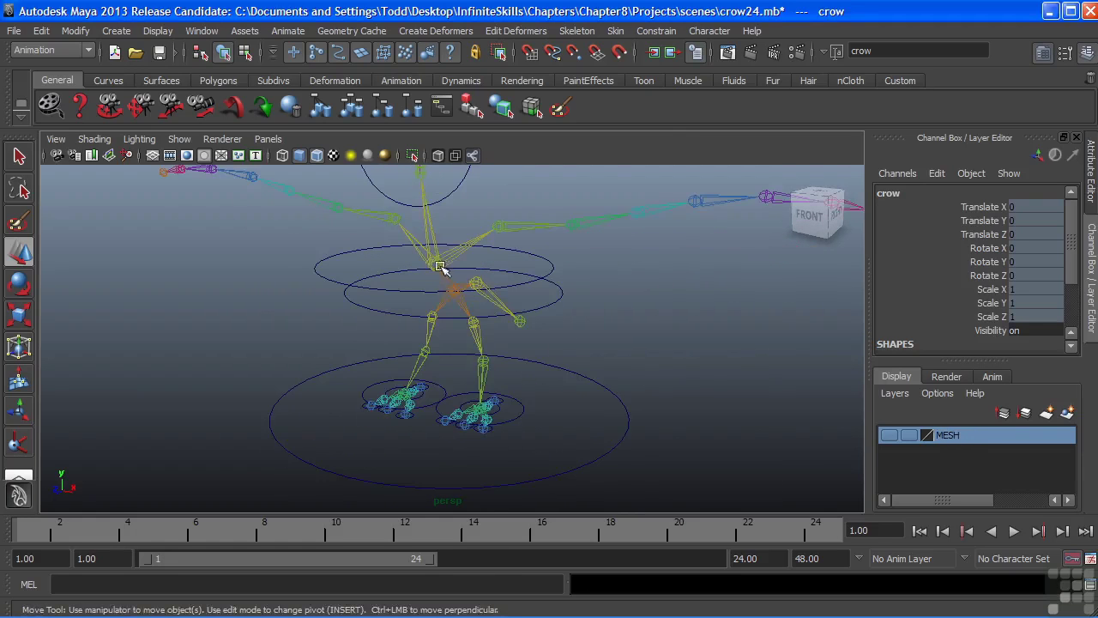
{"action": "left_click", "coordinate": [455, 290]}
{"action": "left_click_drag", "start_coordinate": [464, 337], "coordinate": [448, 337], "text": "alt"}
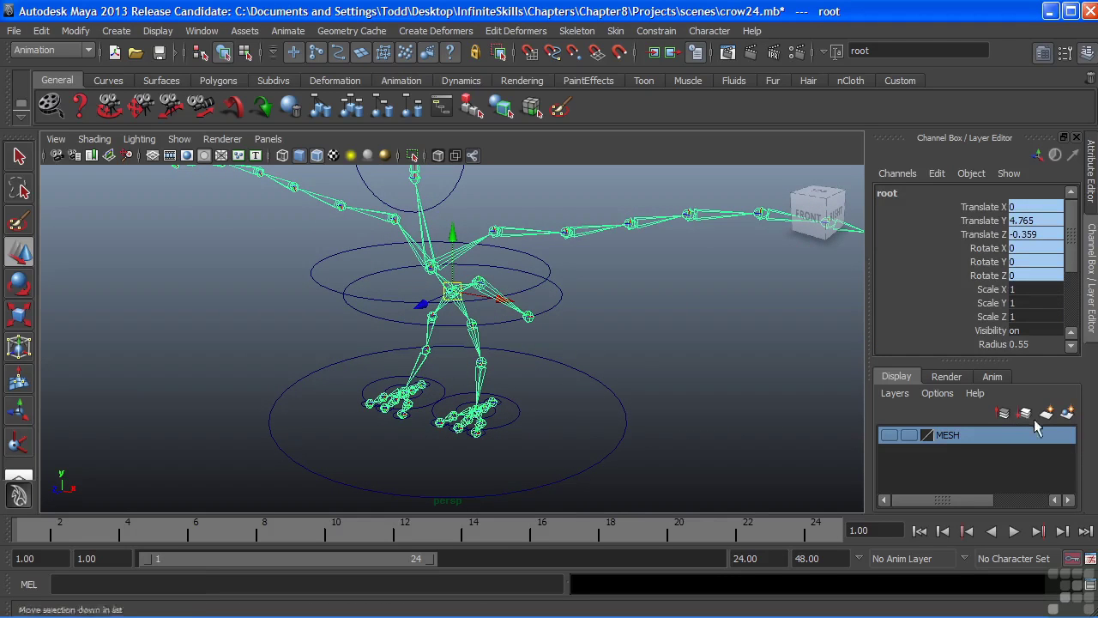
{"action": "left_click", "coordinate": [1068, 413]}
{"action": "left_click", "coordinate": [888, 435]}
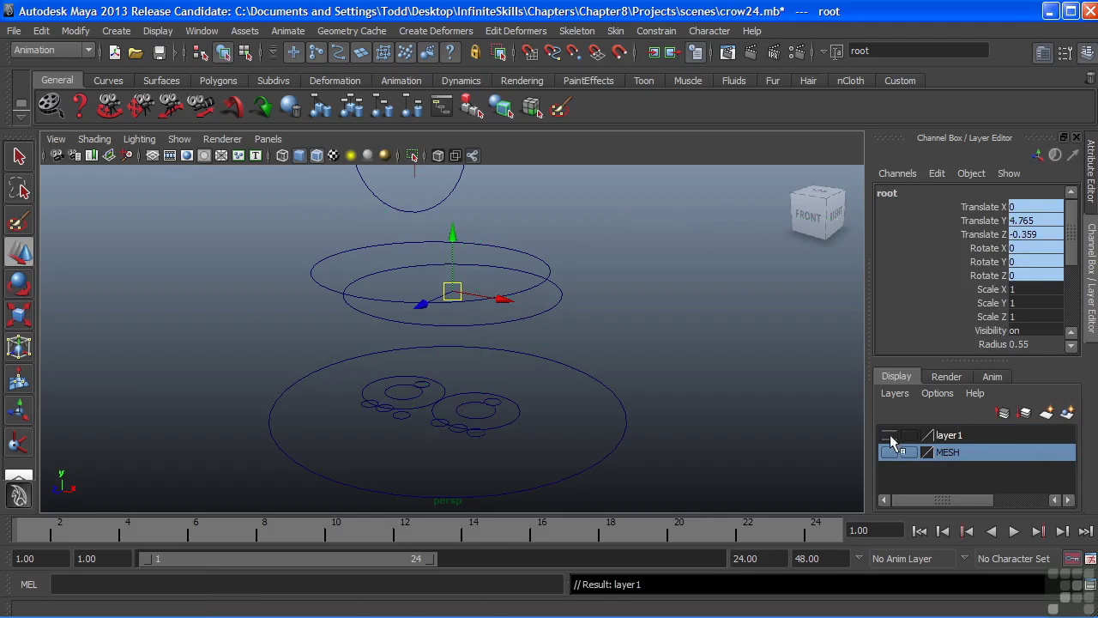
Parent both large foot control circles, selected together with the smaller foot circles, to crow_CTRL.
{"action": "left_click_drag", "start_coordinate": [417, 367], "coordinate": [421, 378], "text": "alt"}
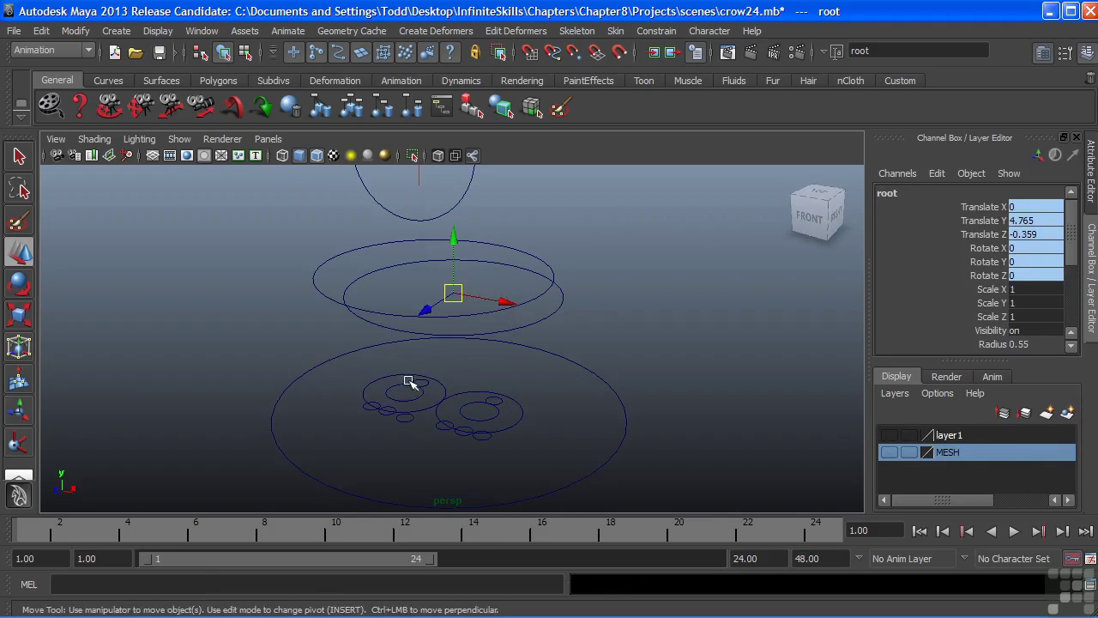
{"action": "left_click", "coordinate": [420, 387]}
{"action": "key", "text": "q"}
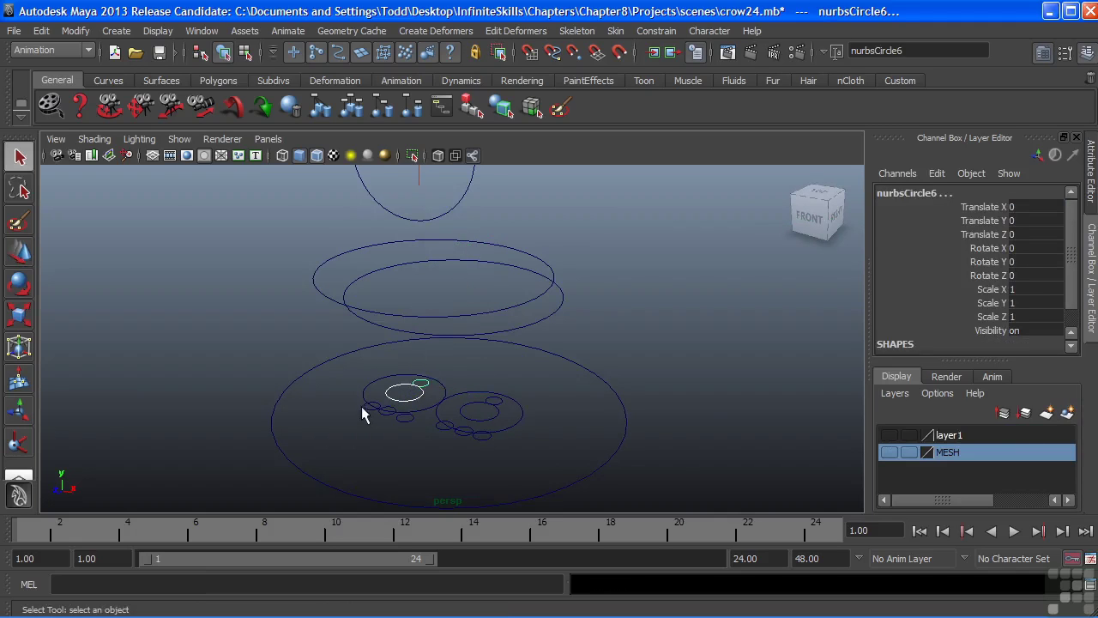
{"action": "left_click_drag", "start_coordinate": [363, 382], "coordinate": [536, 418]}
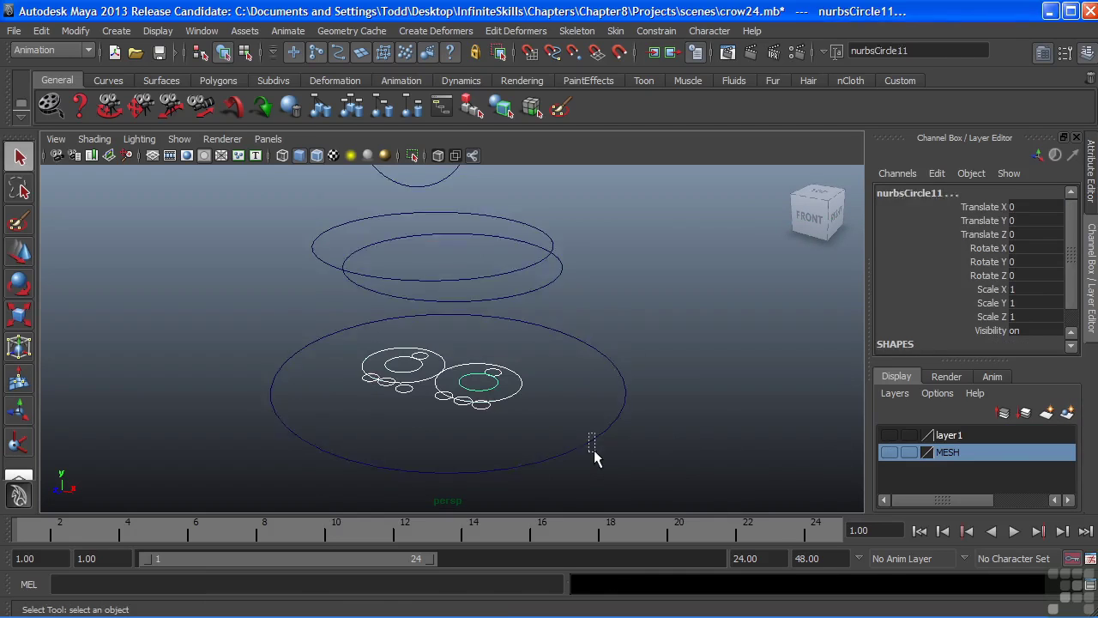
{"action": "left_click_drag", "start_coordinate": [595, 452], "coordinate": [593, 450], "text": "shift"}
{"action": "key", "text": "p"}
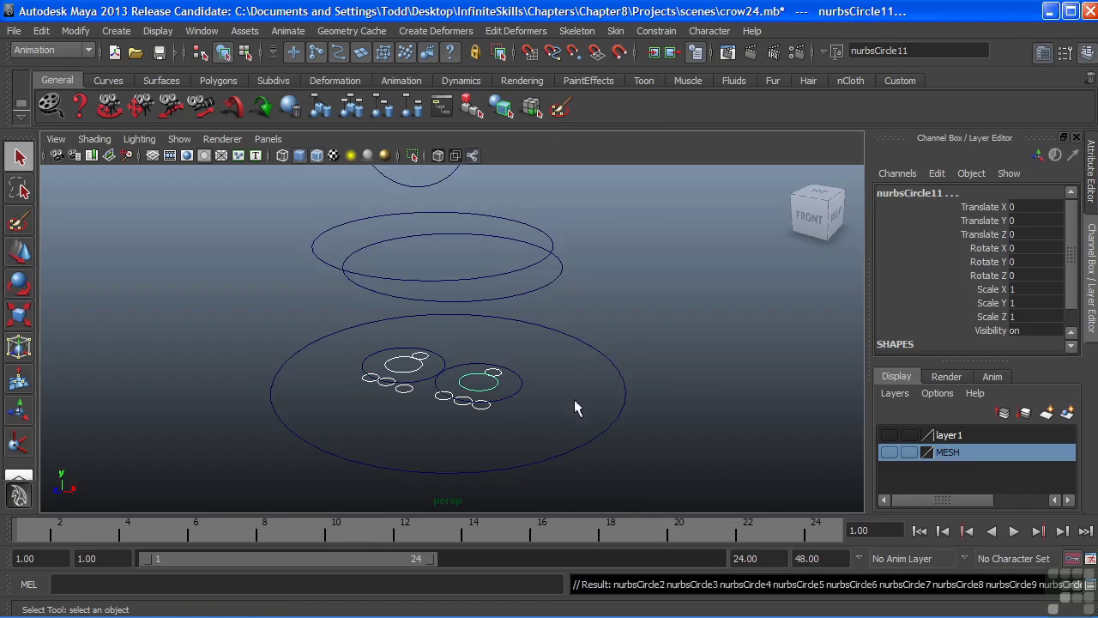
Select the crow_CTRL circle and turn the MESH and layer1 display layers visible again.
{"action": "left_click_drag", "start_coordinate": [575, 401], "coordinate": [555, 399], "text": "alt"}
{"action": "left_click_drag", "start_coordinate": [608, 491], "coordinate": [610, 491]}
{"action": "key", "text": "f"}
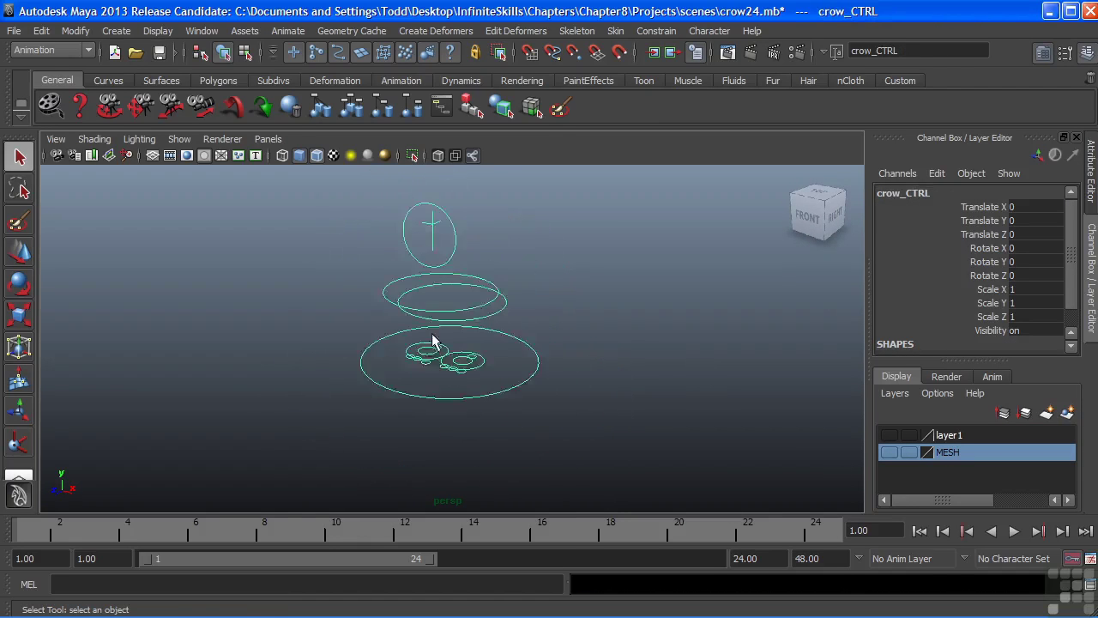
{"action": "left_click", "coordinate": [889, 452]}
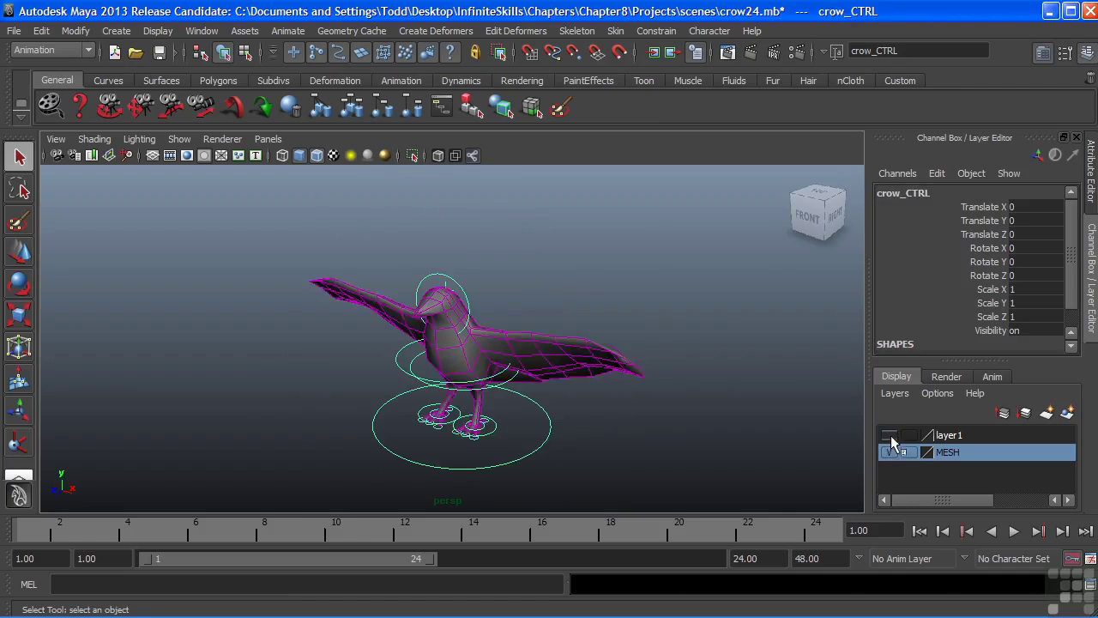
{"action": "left_click", "coordinate": [889, 434]}
{"action": "middle_click_drag", "start_coordinate": [589, 393], "coordinate": [538, 321], "text": "alt"}
{"action": "right_click_drag", "start_coordinate": [502, 292], "coordinate": [507, 389], "text": "alt"}
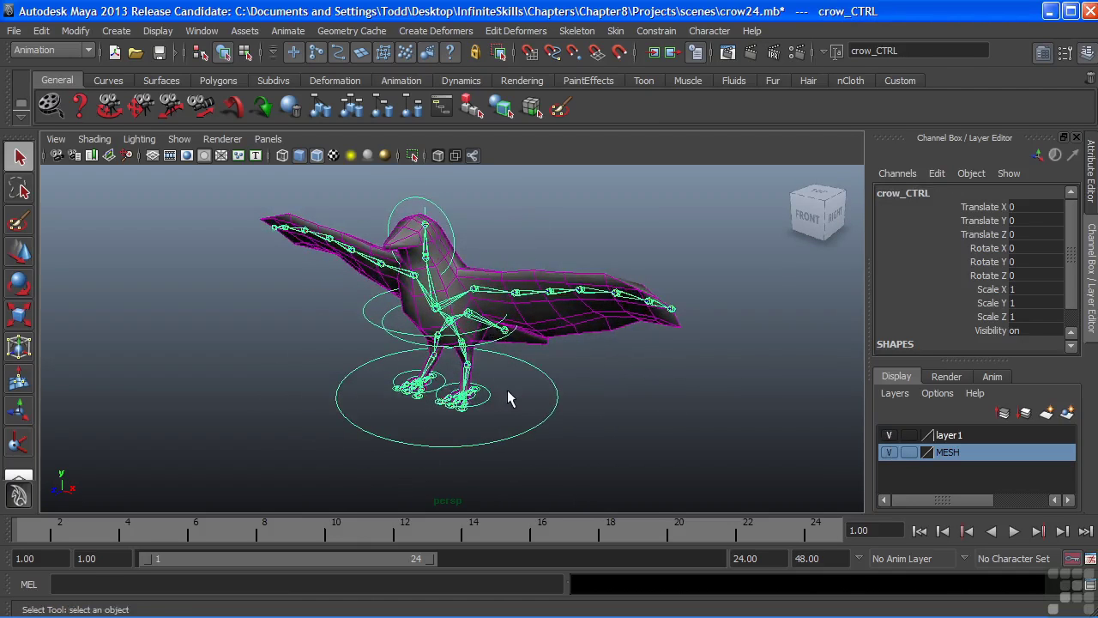
Test crow_CTRL by moving it about 5.42 in X, 0.36 in Y and -3.92 in Z, and undo the move.
{"action": "key", "text": "w"}
{"action": "left_click_drag", "start_coordinate": [447, 391], "coordinate": [548, 328]}
{"action": "middle_click_drag", "start_coordinate": [550, 327], "coordinate": [554, 378]}
{"action": "key", "text": "ctrl+z"}
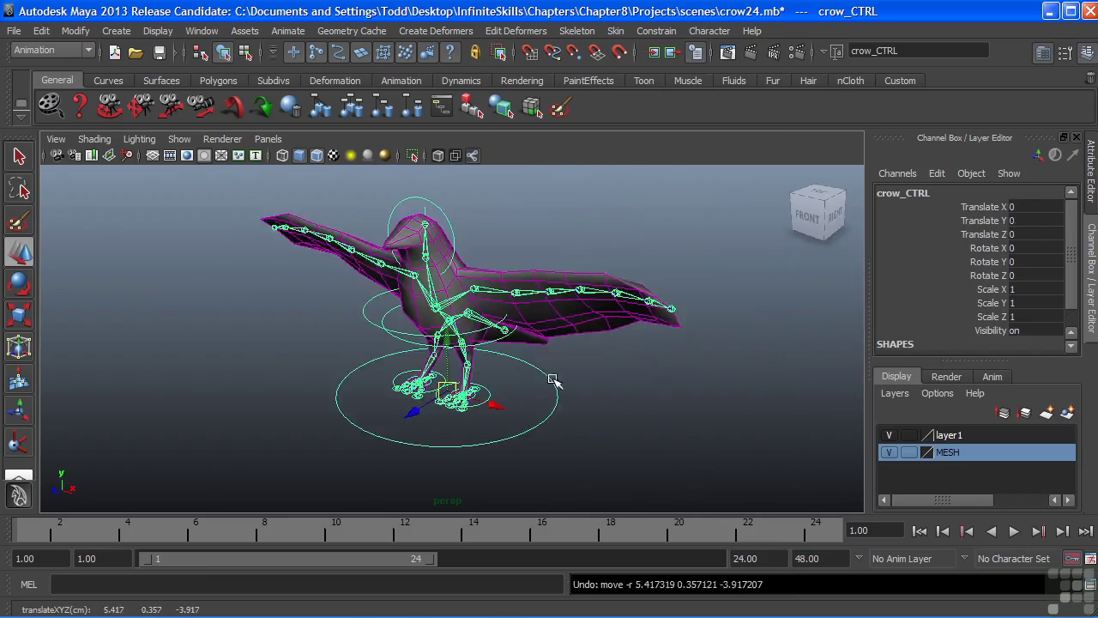
Select the head control circle and examine the rig around it.
{"action": "right_click_drag", "start_coordinate": [394, 355], "coordinate": [404, 346], "text": "alt"}
{"action": "mouse_move", "coordinate": [404, 345]}
{"action": "left_mouse_down", "text": "alt"}
{"action": "mouse_move", "coordinate": [402, 358]}
{"action": "mouse_move", "coordinate": [390, 348]}
{"action": "left_mouse_up", "text": "alt"}
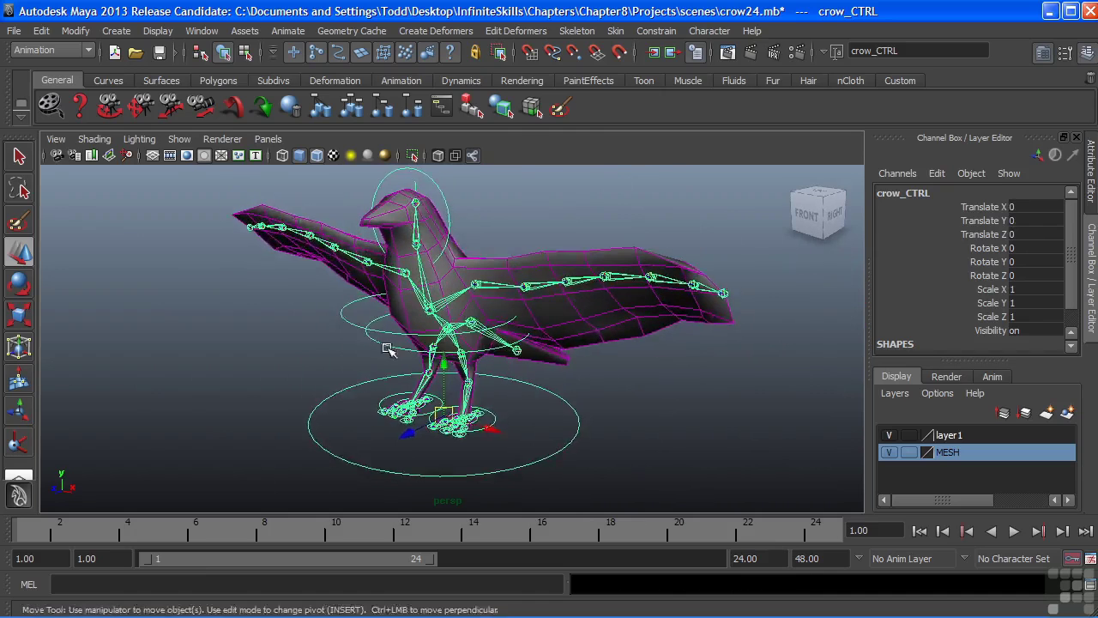
{"action": "middle_click_drag", "start_coordinate": [389, 348], "coordinate": [384, 365], "text": "alt"}
{"action": "left_click_drag", "start_coordinate": [384, 366], "coordinate": [282, 351], "text": "alt"}
{"action": "left_click", "coordinate": [452, 204]}
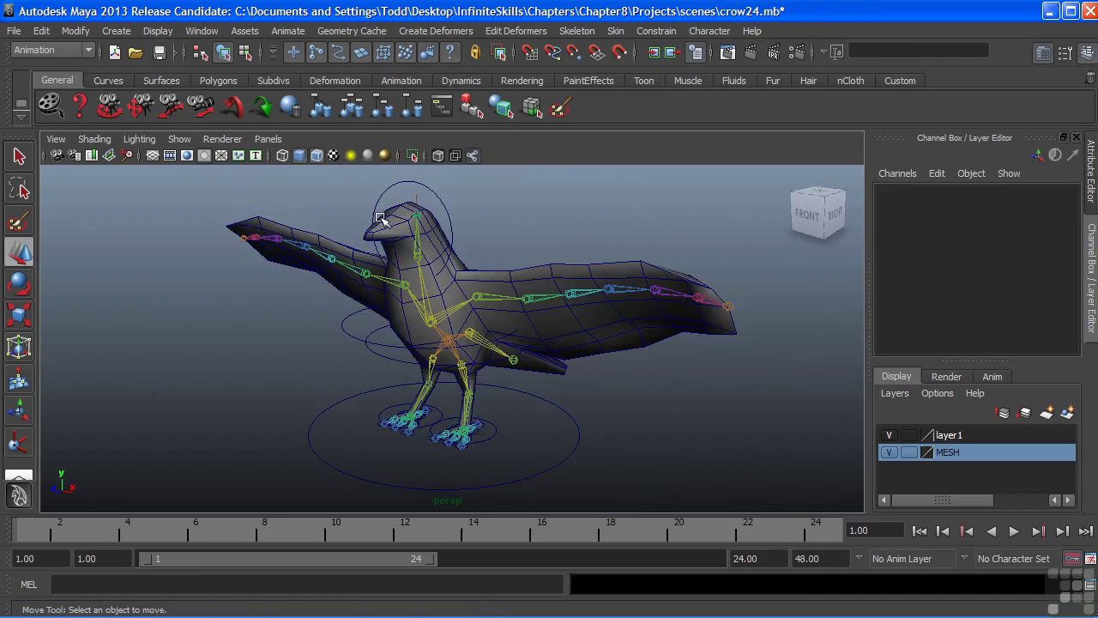
{"action": "left_click", "coordinate": [445, 205]}
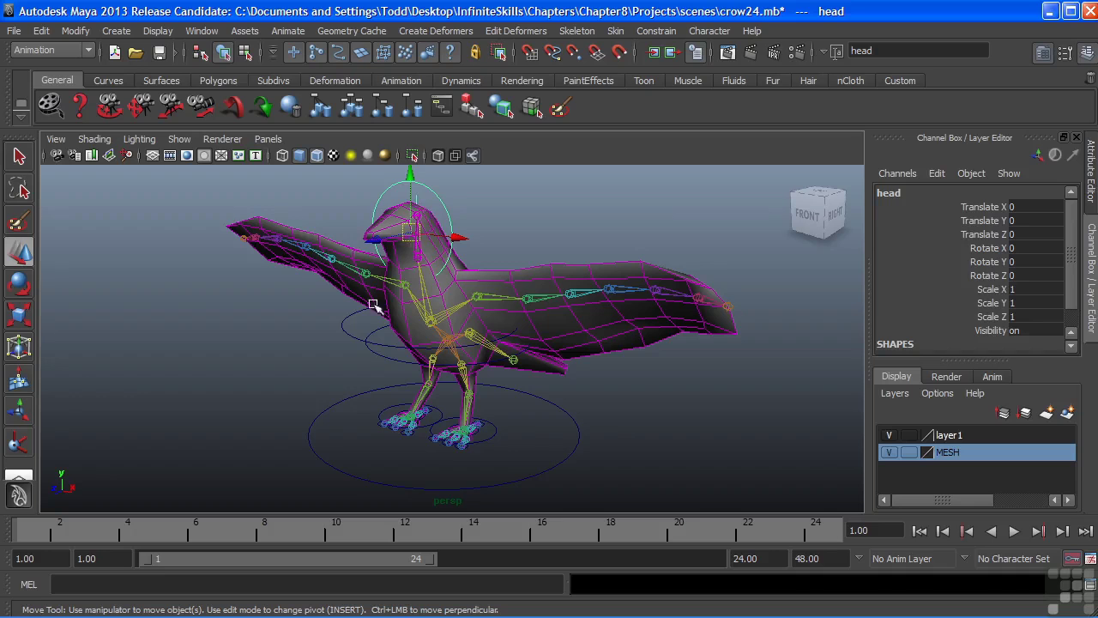
{"action": "left_click_drag", "start_coordinate": [374, 304], "coordinate": [371, 330], "text": "alt"}
{"action": "left_click_drag", "start_coordinate": [399, 364], "coordinate": [392, 356], "text": "alt"}
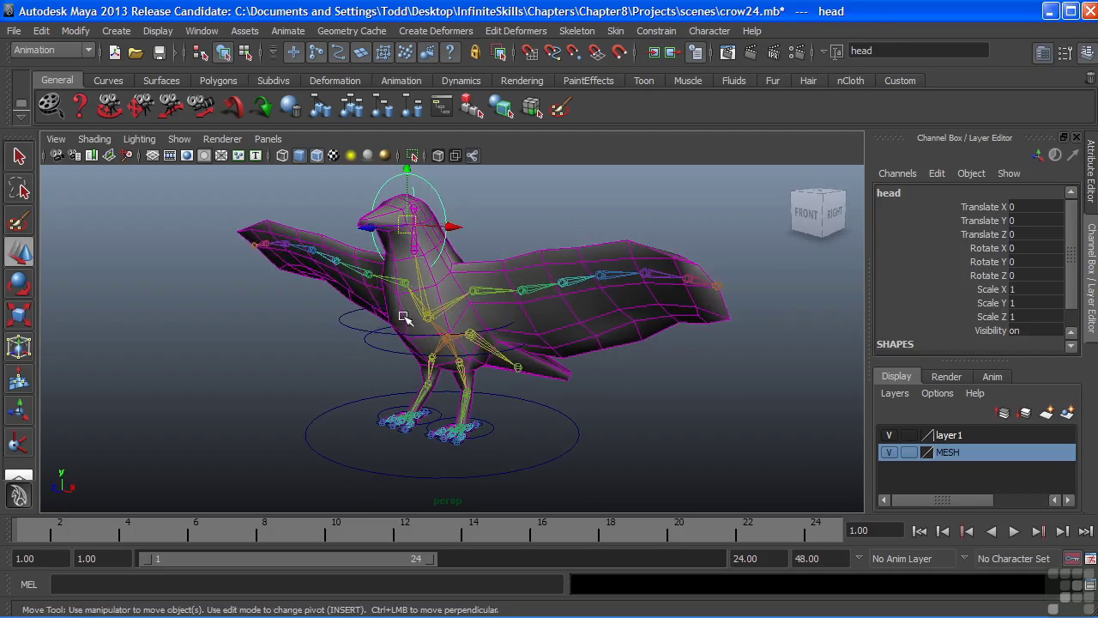
Test the upperBody control by moving it about 0.41 in X, -0.29 in Y and -0.24 in Z, and undo the move.
{"action": "left_click", "coordinate": [433, 310]}
{"action": "mouse_move", "coordinate": [433, 311]}
{"action": "left_mouse_down"}
{"action": "mouse_move", "coordinate": [448, 304]}
{"action": "mouse_move", "coordinate": [421, 304]}
{"action": "mouse_move", "coordinate": [438, 317]}
{"action": "left_mouse_up"}
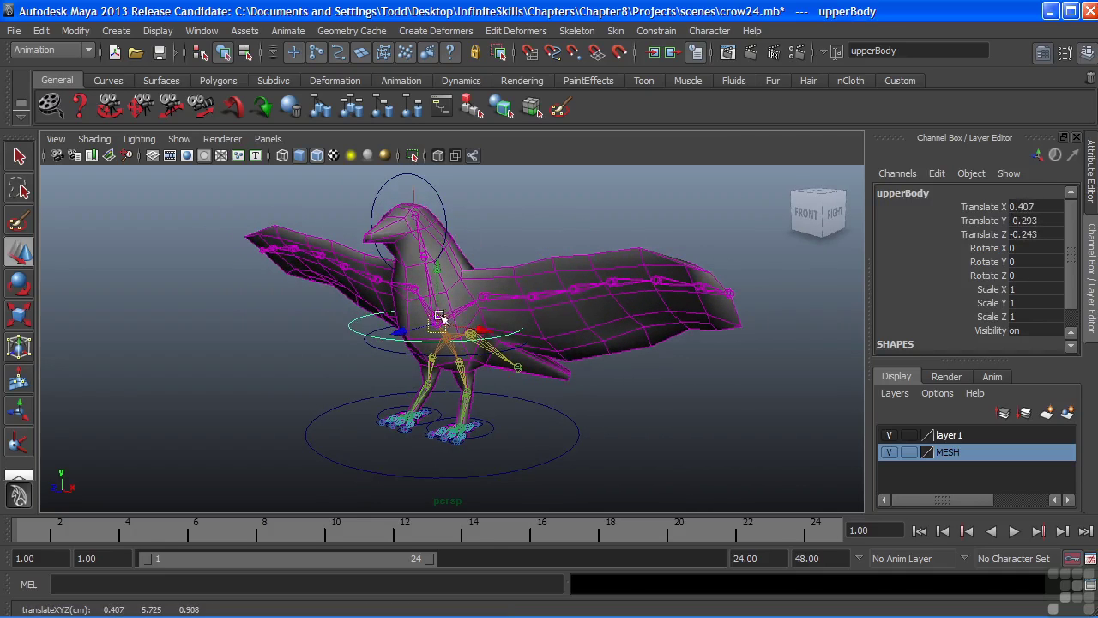
{"action": "key", "text": "ctrl+z"}
Parent the head control circle to the upperBody control circle.
{"action": "left_click", "coordinate": [404, 207]}
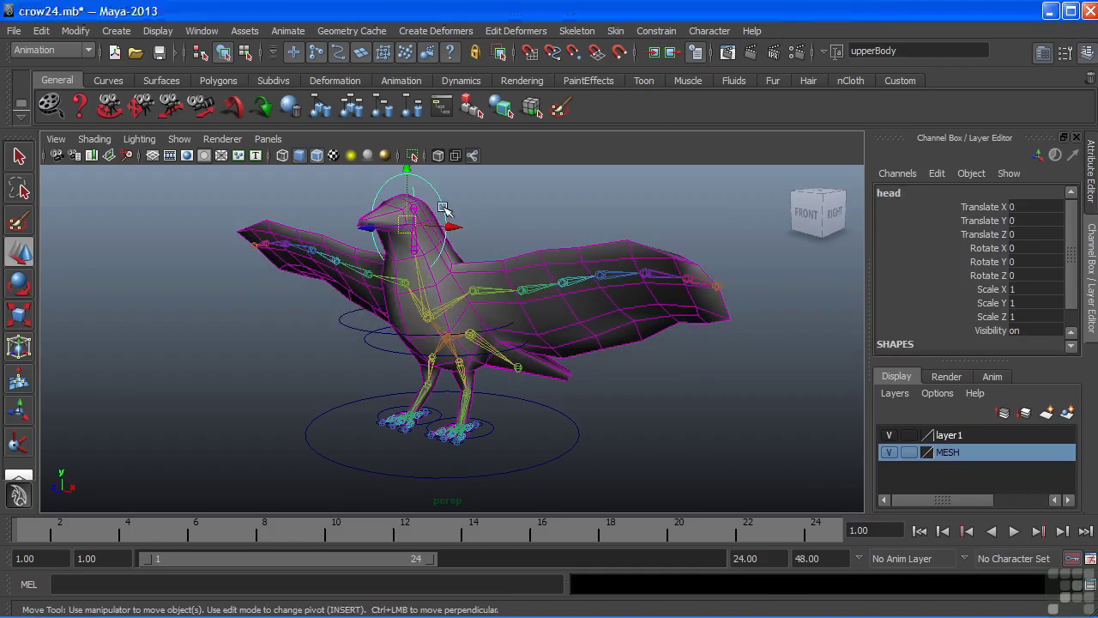
{"action": "left_click", "coordinate": [353, 338]}
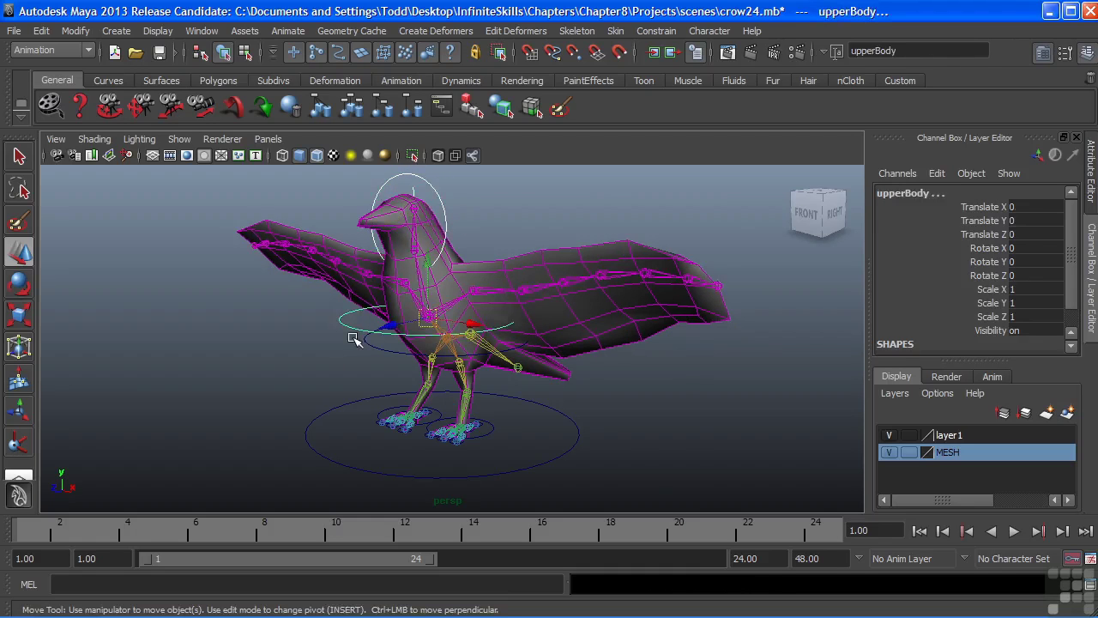
{"action": "key", "text": "p"}
Test the upperBody control by moving it far sideways, about 14.5 in X, and undo the move.
{"action": "left_click", "coordinate": [353, 336]}
{"action": "left_click_drag", "start_coordinate": [431, 315], "coordinate": [797, 311]}
{"action": "key", "text": "ctrl+z"}
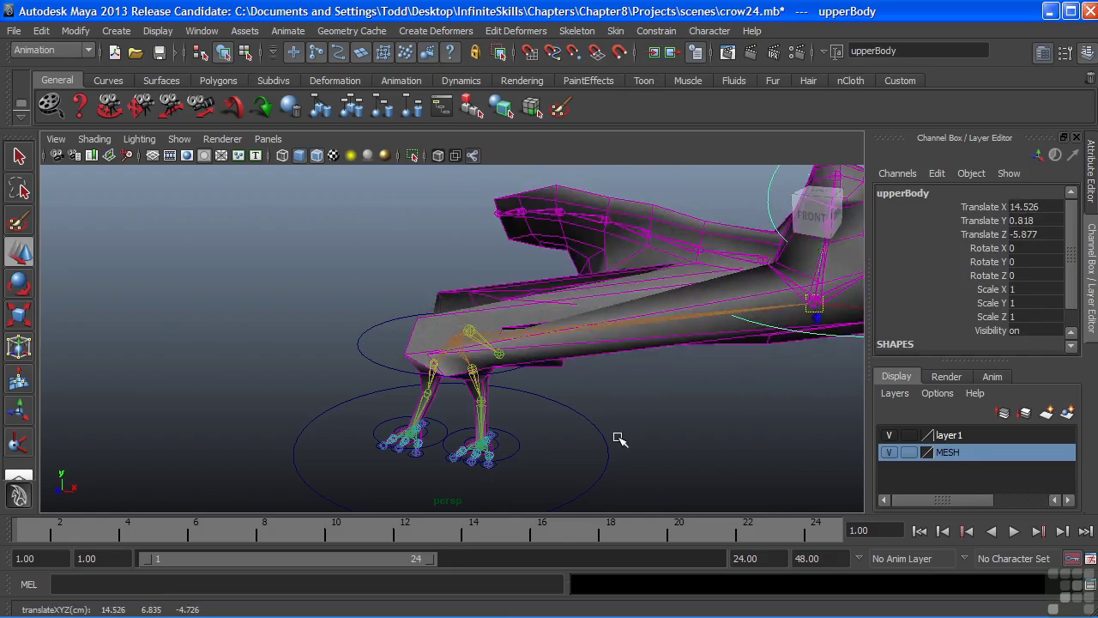
{"action": "key", "text": "ctrl+z"}
Test the upperBody control by rotating it about -22 degrees in X, and undo the rotation.
{"action": "left_click_drag", "start_coordinate": [519, 246], "coordinate": [402, 289], "text": "alt"}
{"action": "key", "text": "e"}
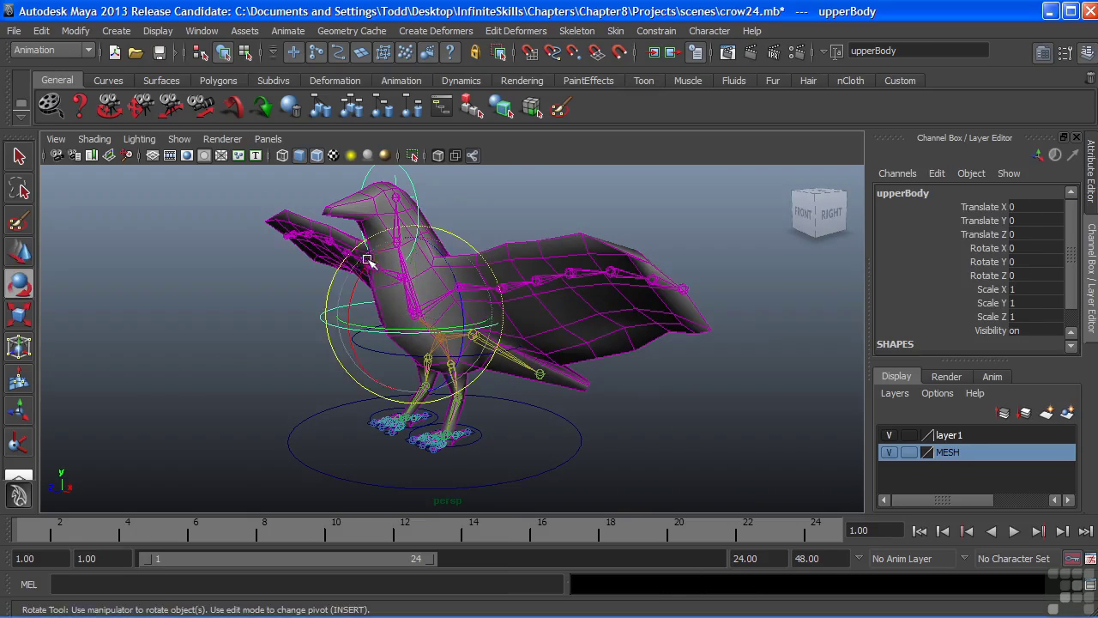
{"action": "left_click_drag", "start_coordinate": [368, 255], "coordinate": [355, 292]}
{"action": "left_click_drag", "start_coordinate": [391, 258], "coordinate": [426, 262]}
{"action": "key", "text": "ctrl+z"}
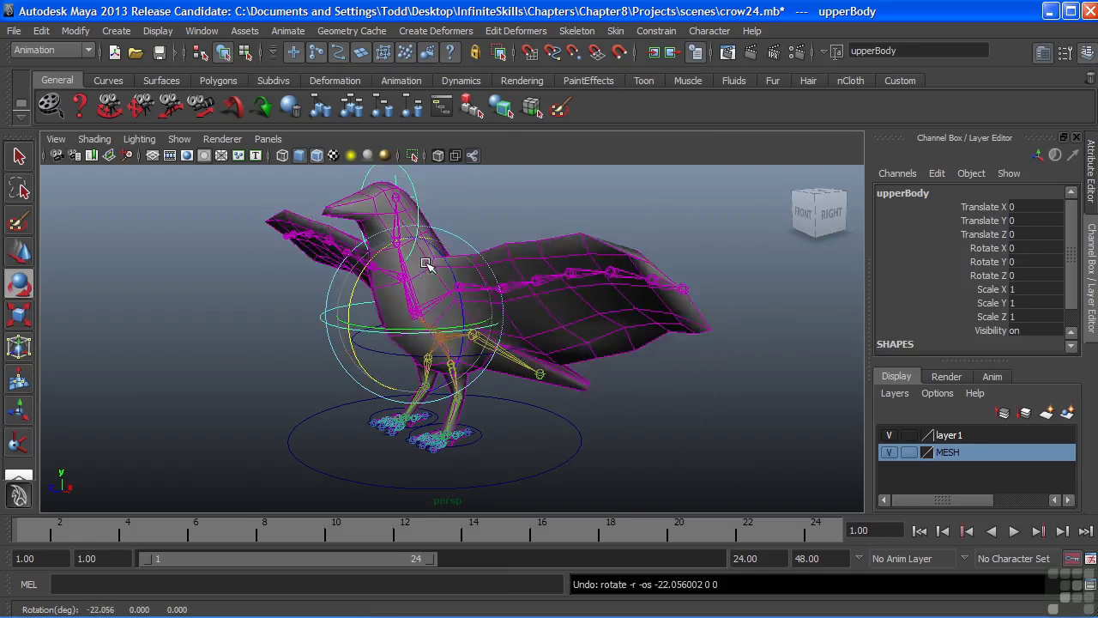
{"action": "left_click_drag", "start_coordinate": [341, 300], "coordinate": [375, 306], "text": "alt"}
{"action": "middle_click_drag", "start_coordinate": [431, 336], "coordinate": [424, 321], "text": "alt"}
{"action": "right_click_drag", "start_coordinate": [499, 321], "coordinate": [447, 321], "text": "alt"}
{"action": "middle_click_drag", "start_coordinate": [447, 321], "coordinate": [451, 328], "text": "alt"}
{"action": "left_click_drag", "start_coordinate": [450, 326], "coordinate": [471, 330], "text": "alt"}
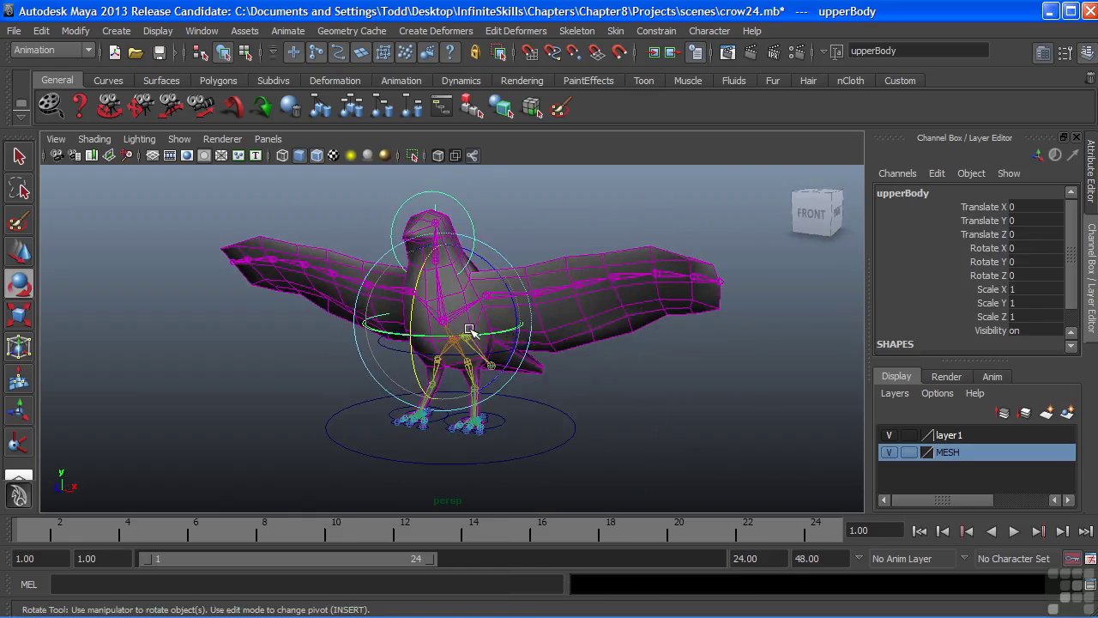